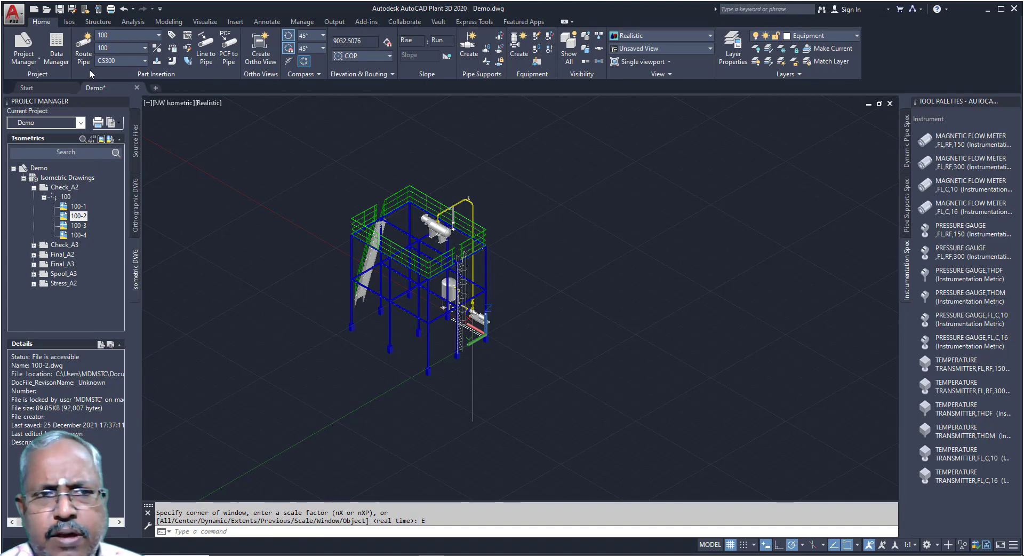
# Set the model representation of the structural objects to Shape Model
pyautogui.click(95, 22)
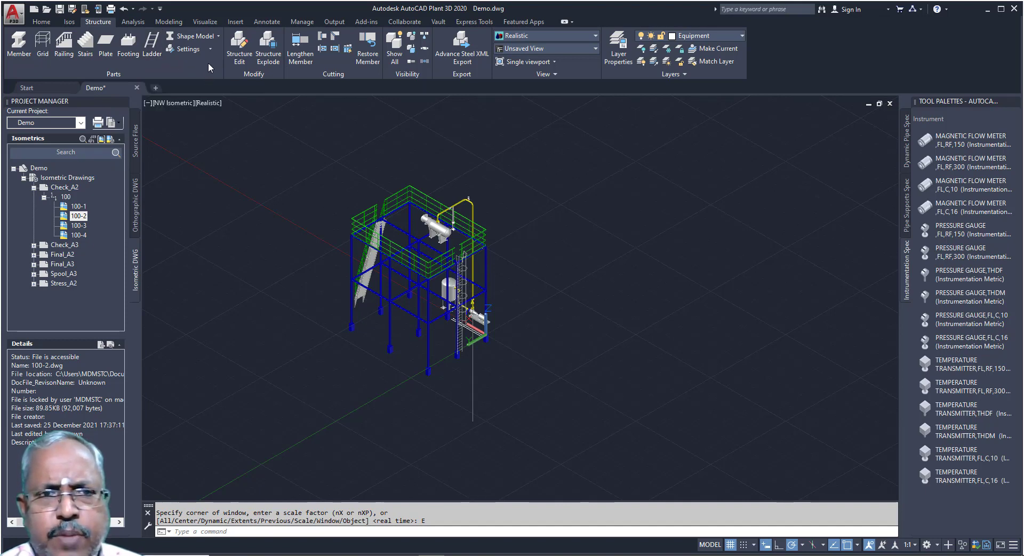
pyautogui.click(218, 36)
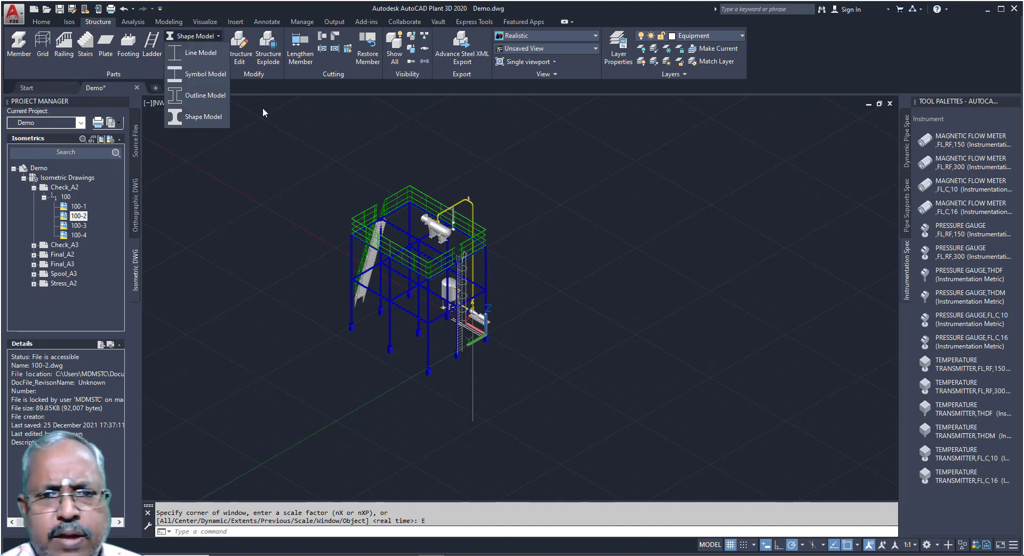
pyautogui.click(210, 117)
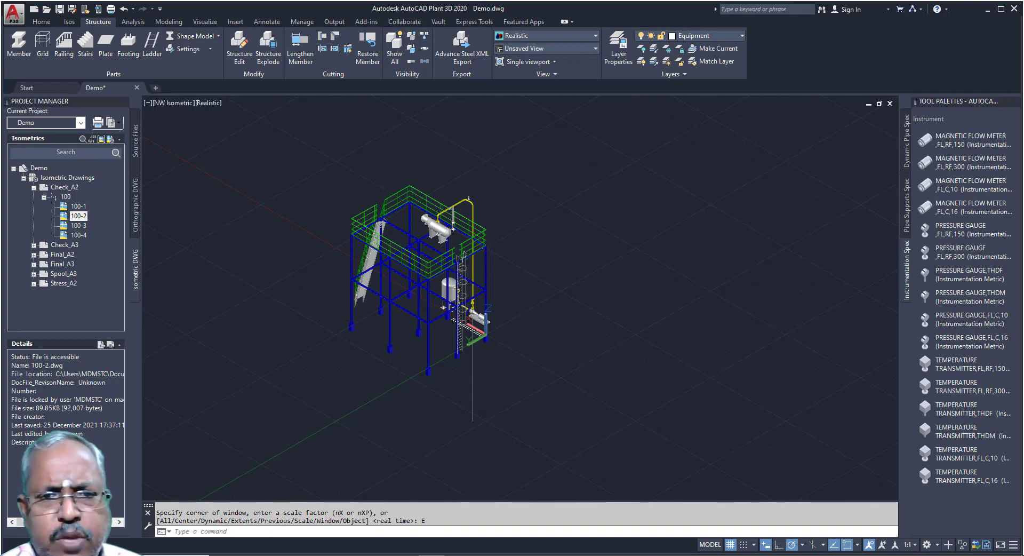
pyautogui.scroll(10, 368, 229)
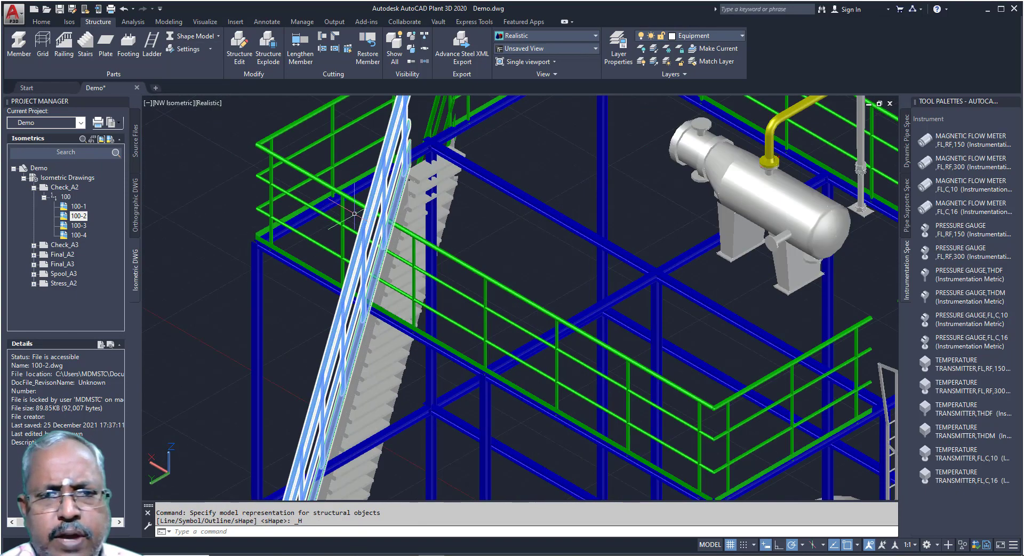
# Switch the structural objects' representation to Line Model and back to Shape Model
pyautogui.click(218, 36)
pyautogui.click(197, 53)
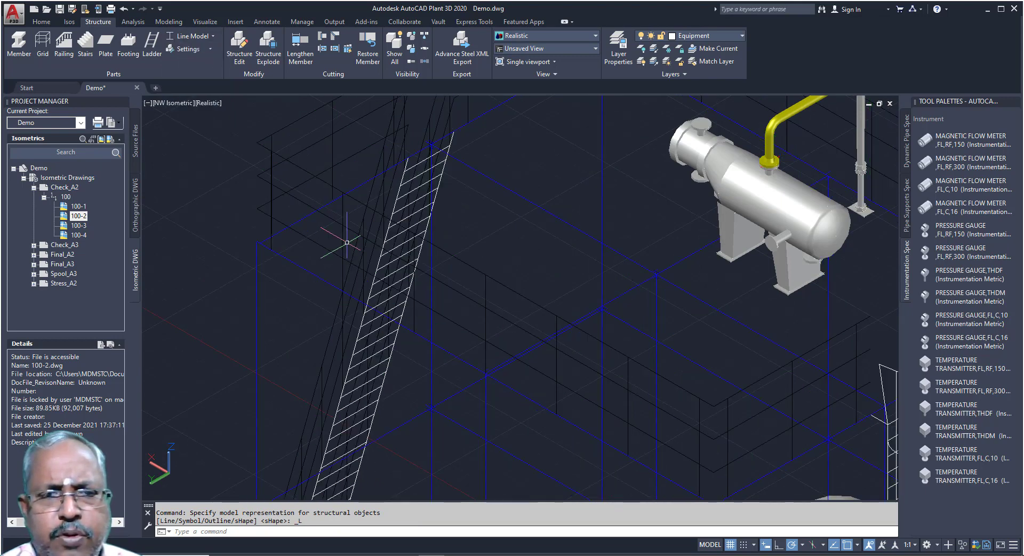
pyautogui.click(214, 37)
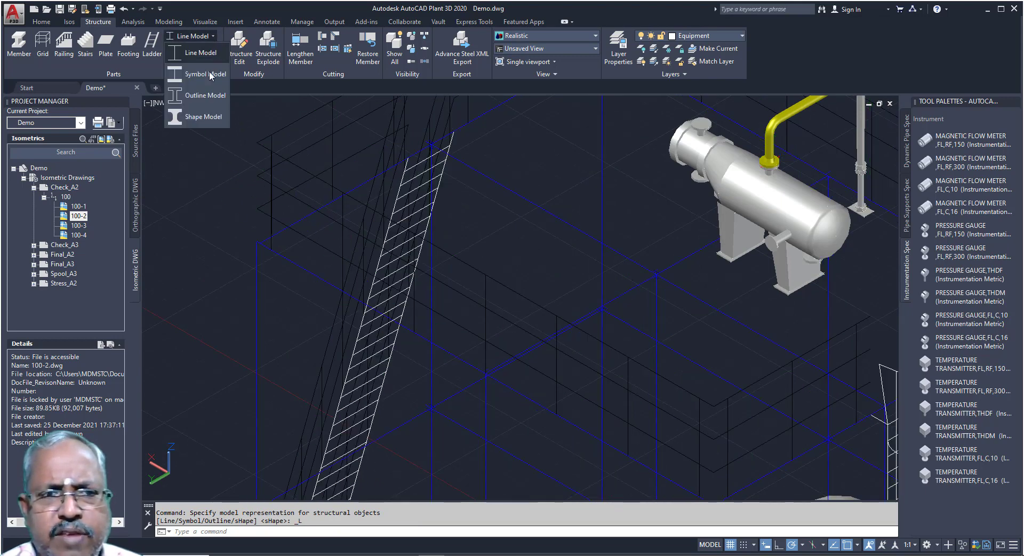
pyautogui.click(208, 116)
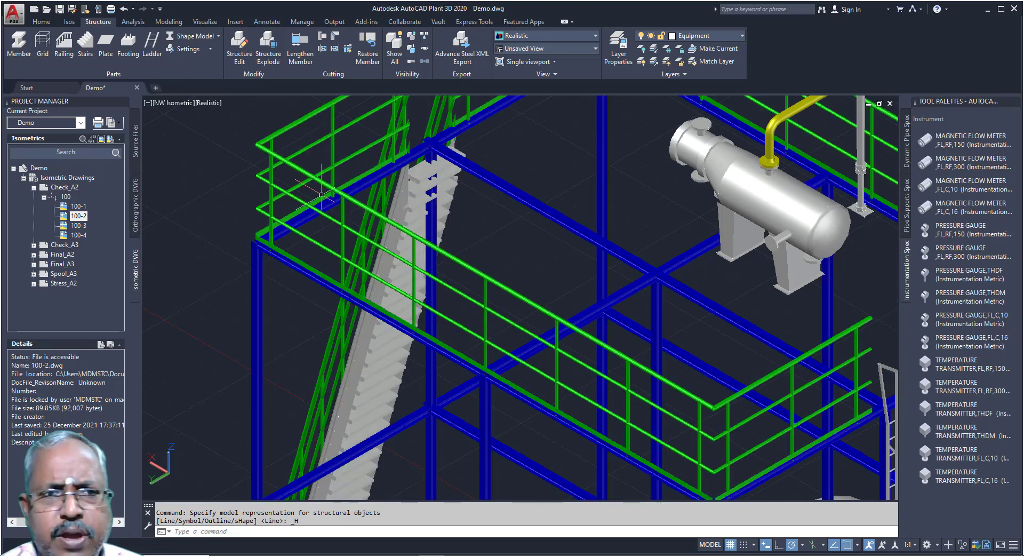
pyautogui.scroll(-2, 322, 198)
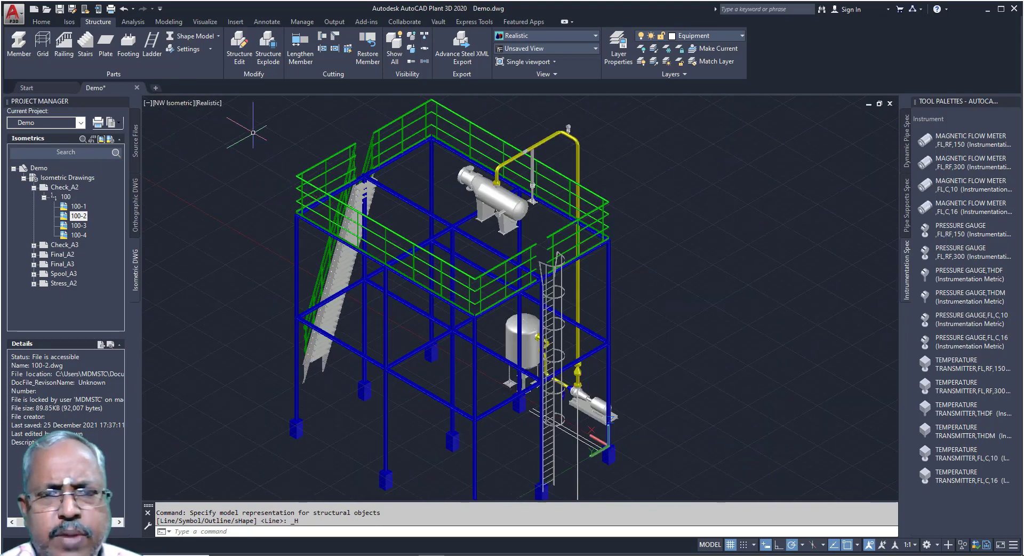
pyautogui.scroll(2, 246, 137)
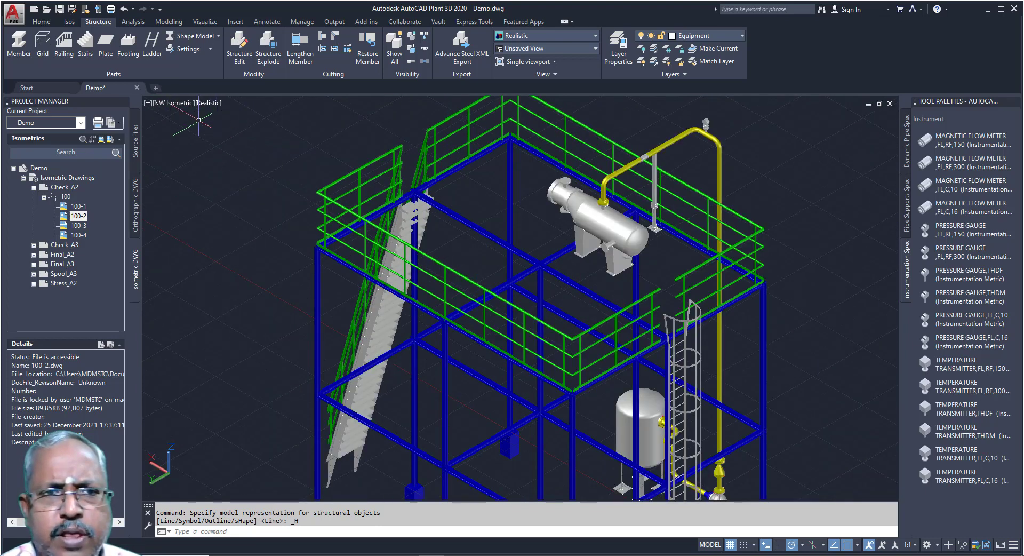
pyautogui.click(138, 21)
pyautogui.click(164, 22)
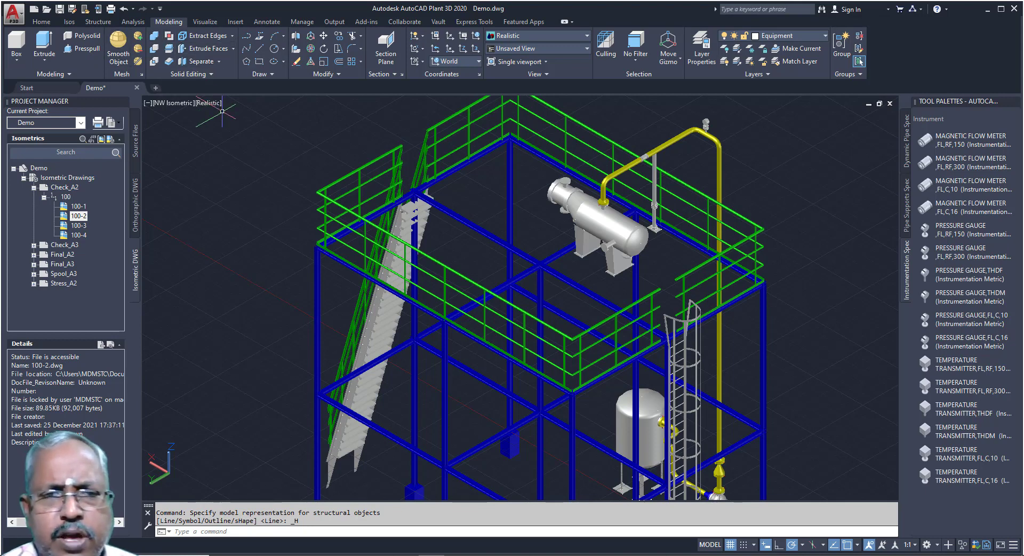
pyautogui.click(41, 22)
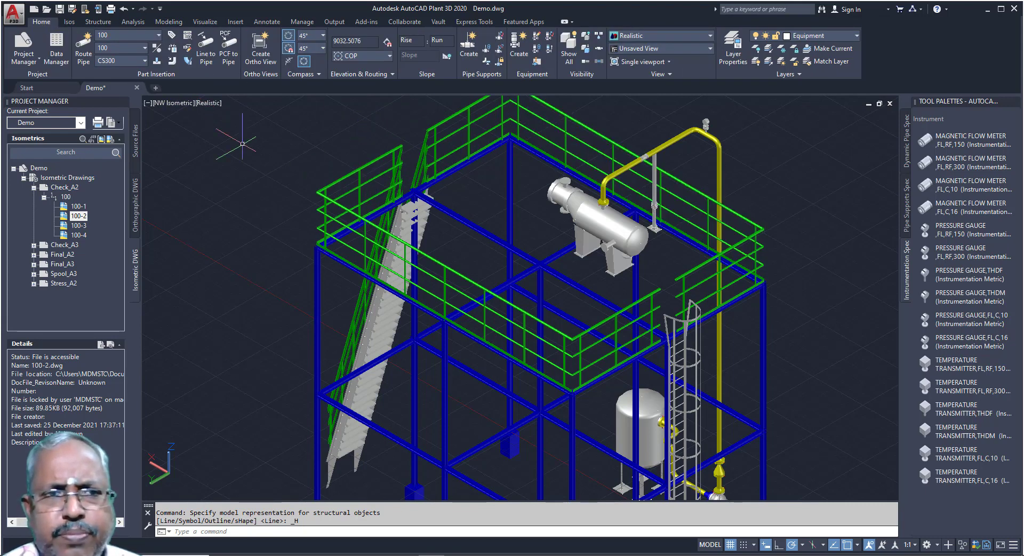
pyautogui.click(100, 22)
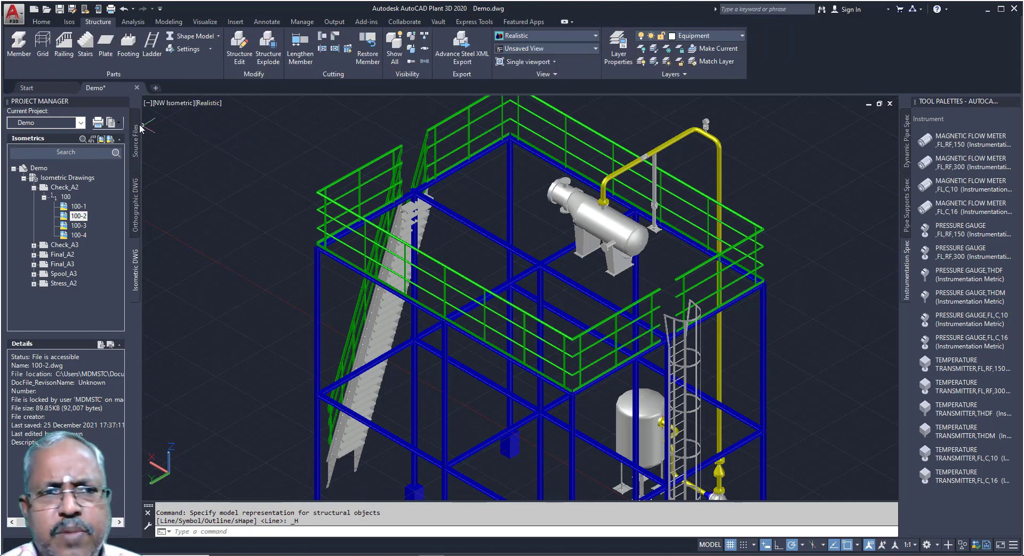
# Turn off the Structure, Stairs, Railing and Piping layers, and switch the Plates layer on and off again
pyautogui.click(696, 38)
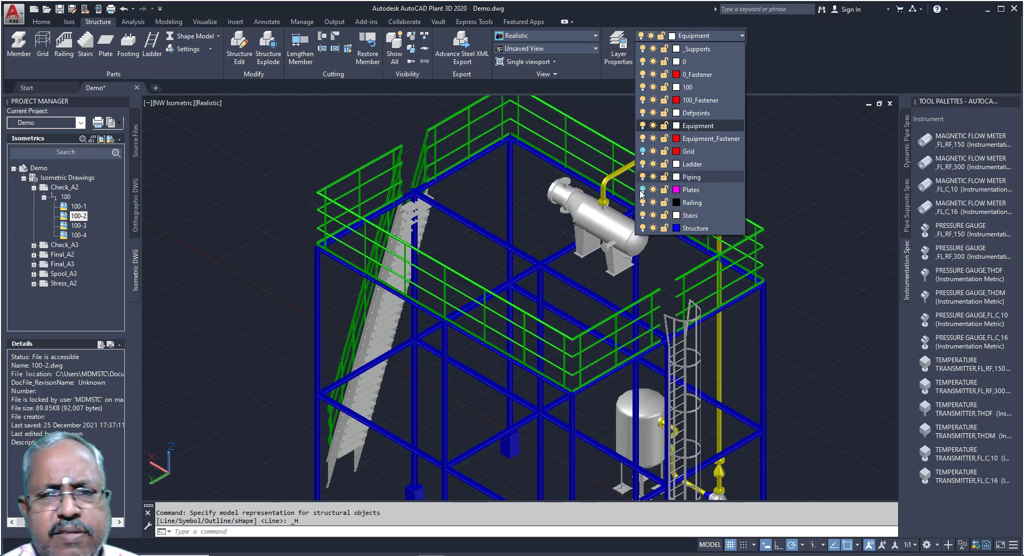
pyautogui.click(642, 228)
pyautogui.click(643, 215)
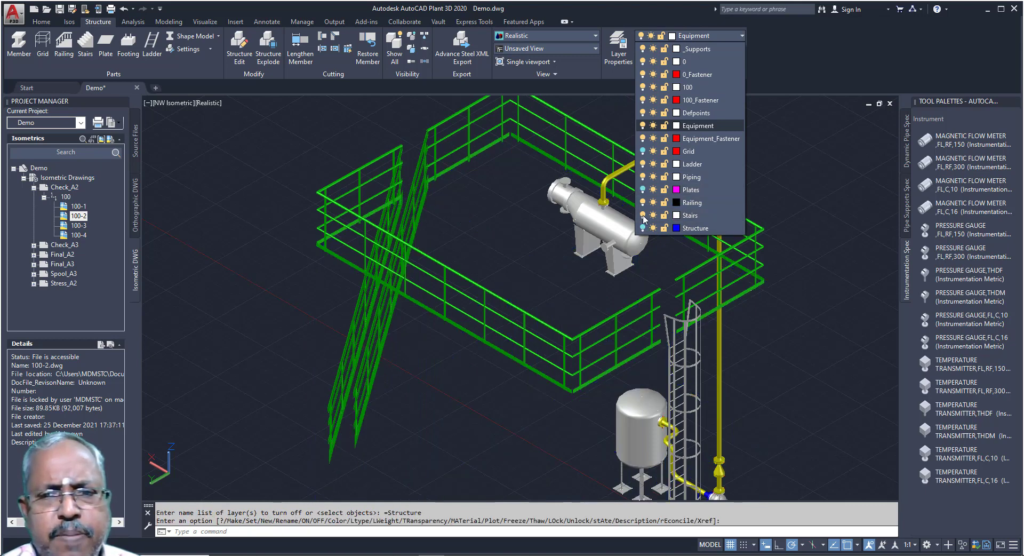
pyautogui.click(643, 202)
pyautogui.click(643, 189)
pyautogui.click(643, 177)
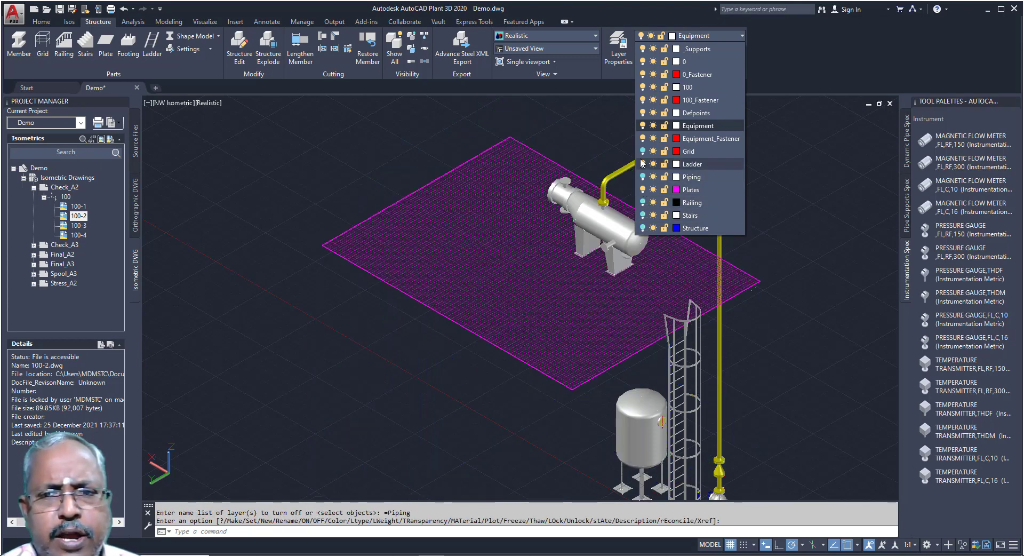
pyautogui.click(642, 189)
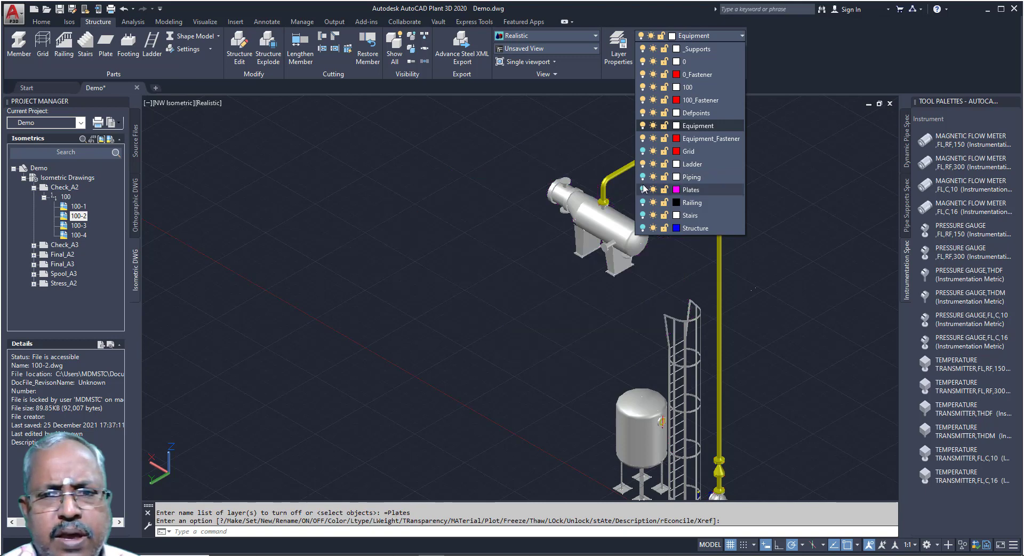
# Turn off the Equipment_Fastener layer and the current Equipment layer
pyautogui.click(642, 139)
pyautogui.click(643, 126)
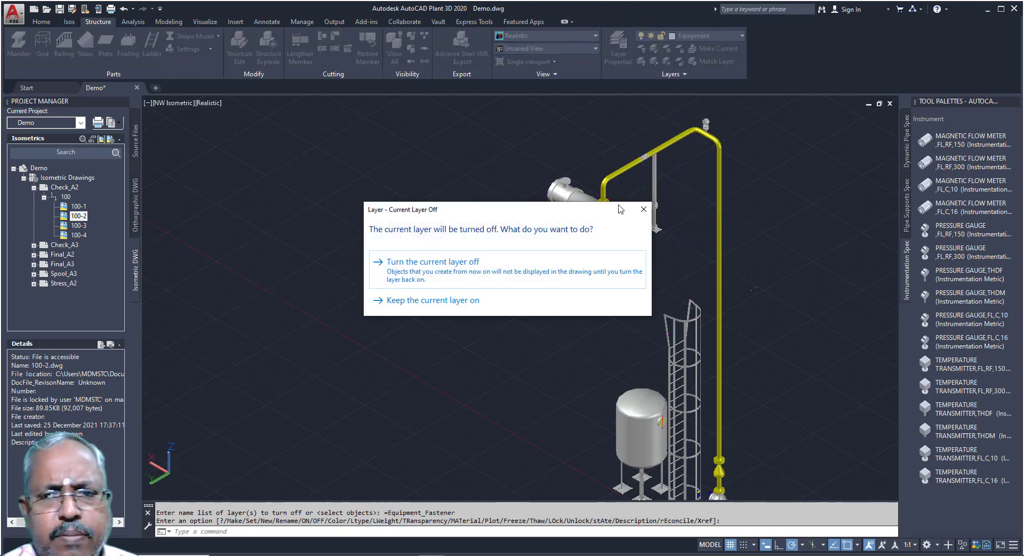
pyautogui.click(559, 263)
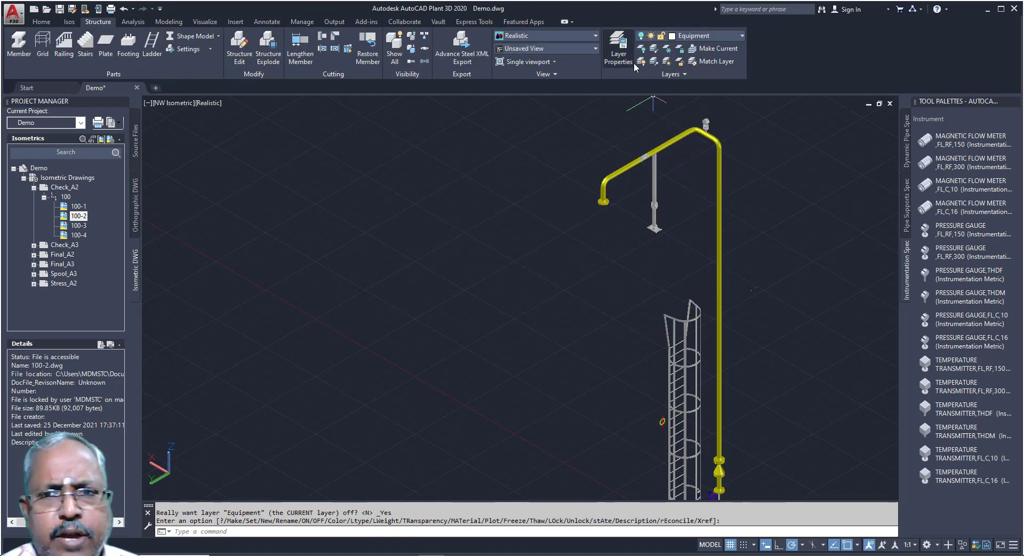
pyautogui.click(619, 54)
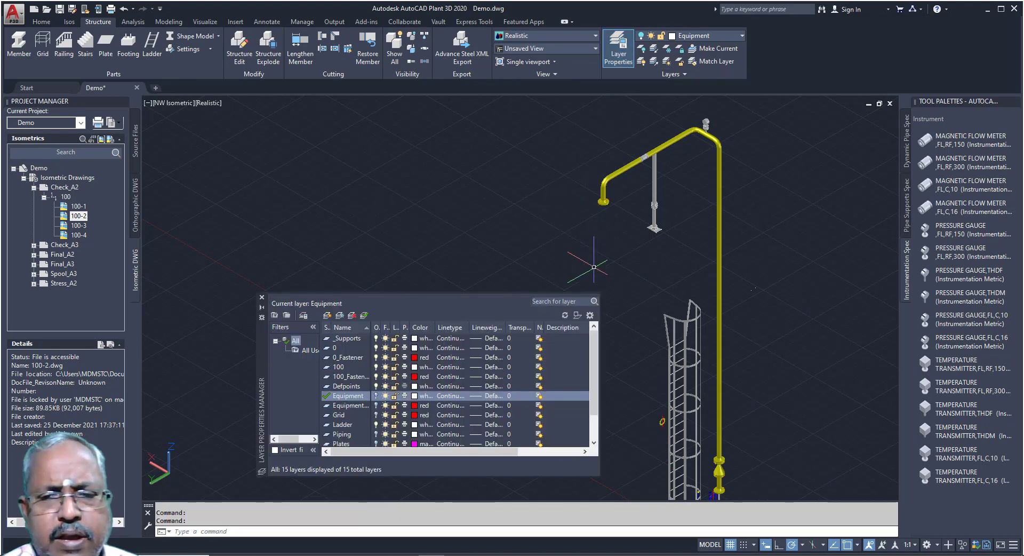
pyautogui.click(261, 297)
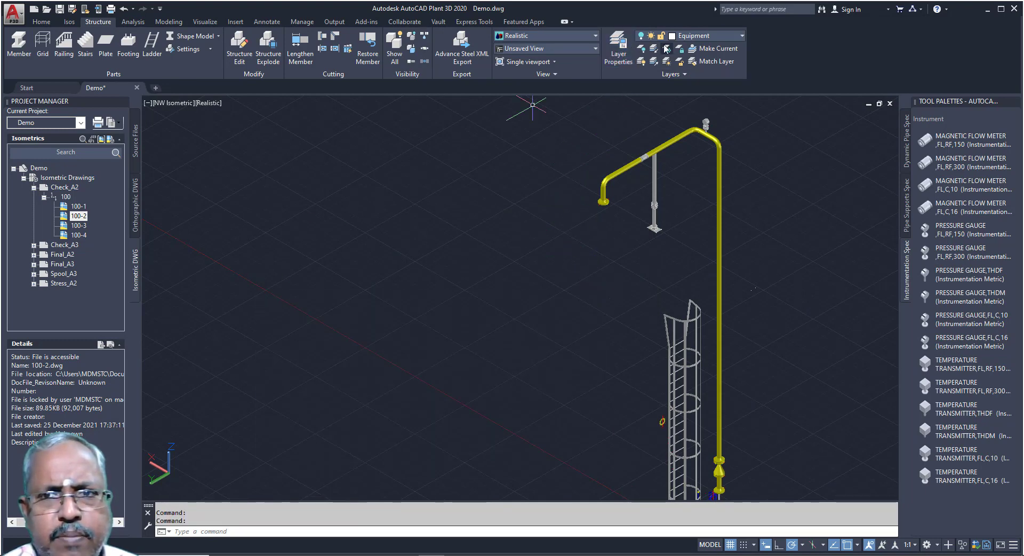
# Turn off the Defpoints, 100_Fastener, 100, 0_Fastener, 0, _Supports and Ladder layers
pyautogui.click(699, 35)
pyautogui.click(642, 100)
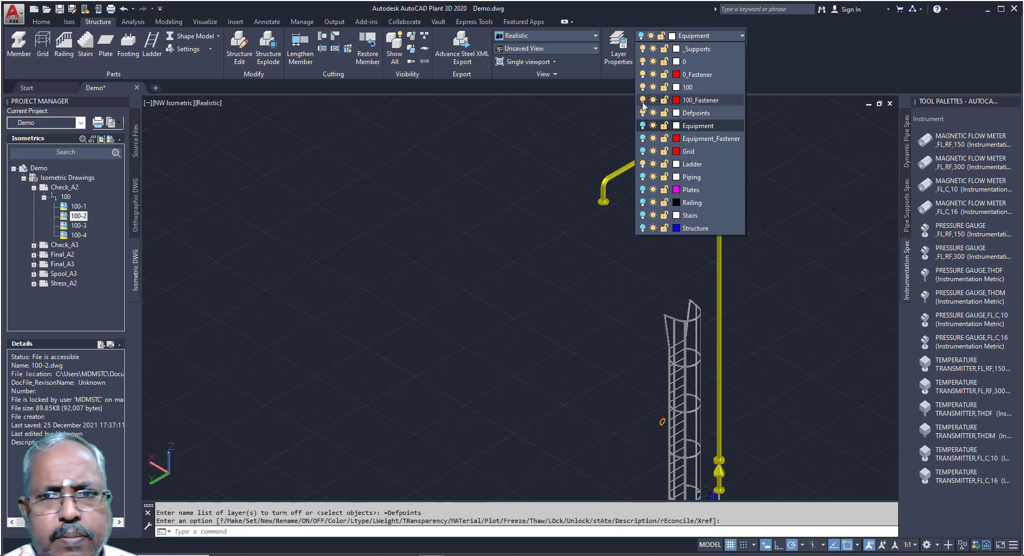
pyautogui.click(642, 87)
pyautogui.click(642, 74)
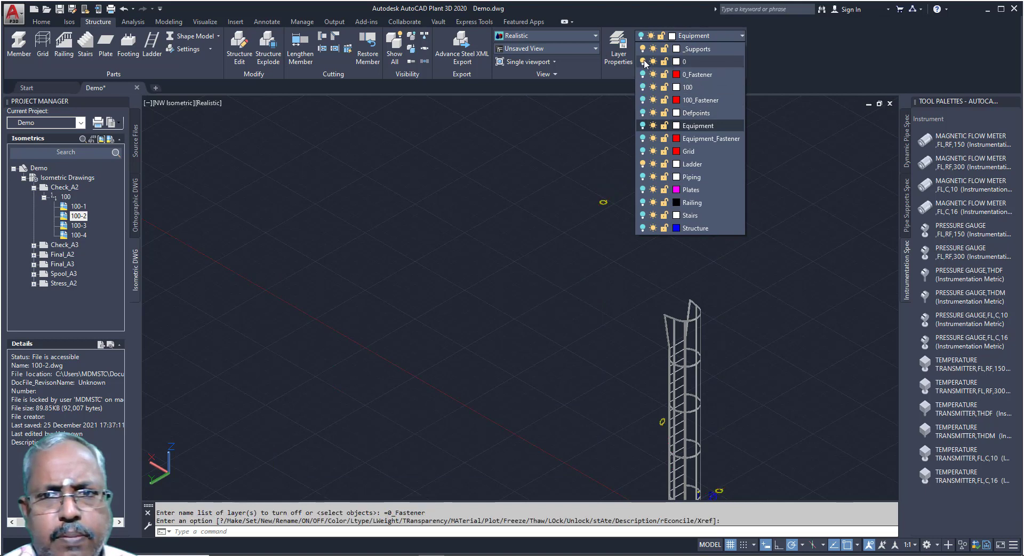
pyautogui.click(642, 61)
pyautogui.click(642, 48)
pyautogui.click(561, 220)
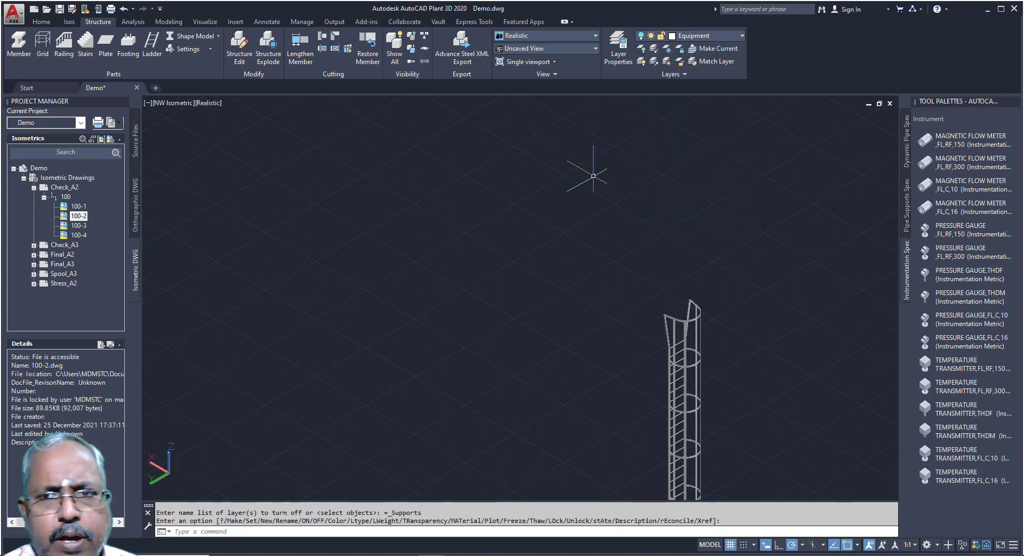
pyautogui.click(715, 36)
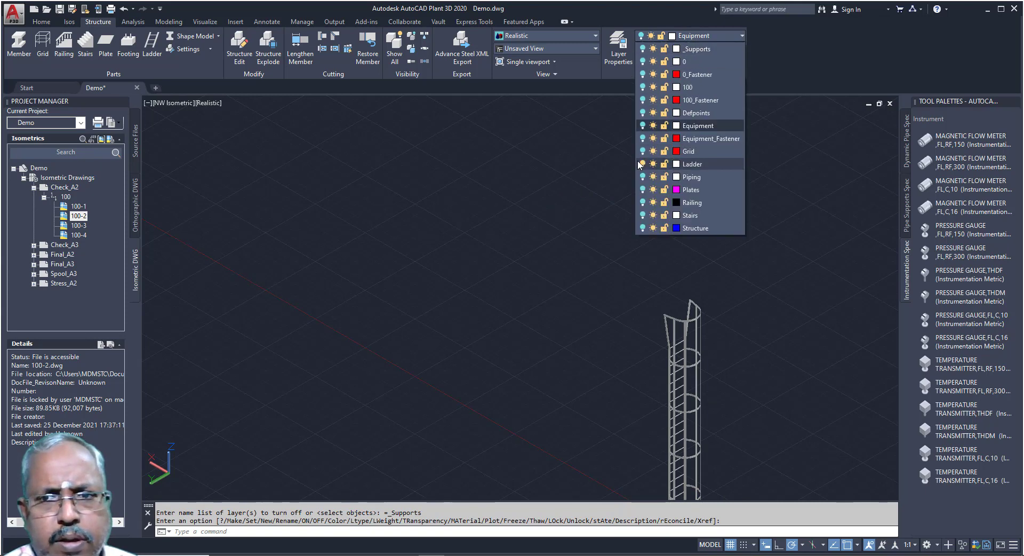
pyautogui.click(642, 164)
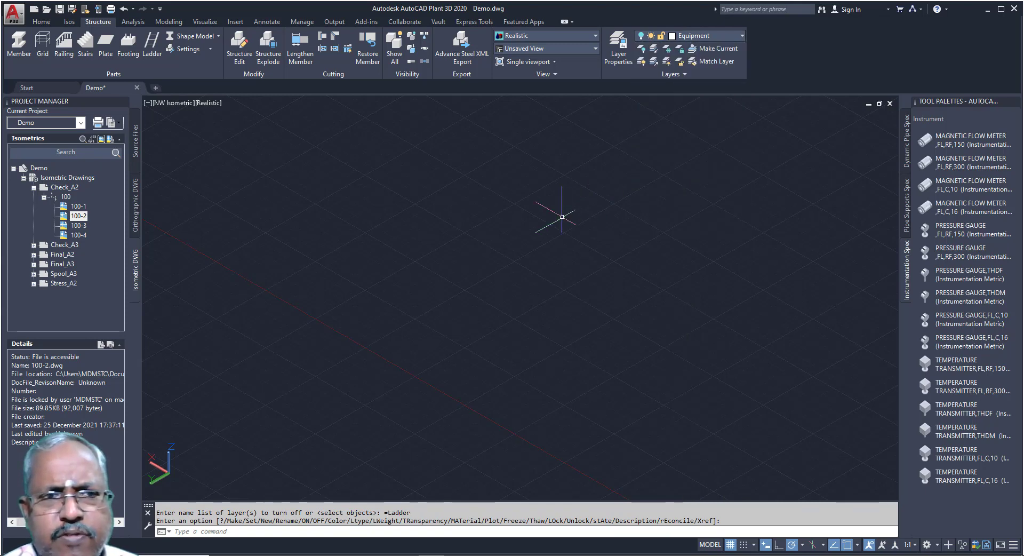
pyautogui.click(555, 214)
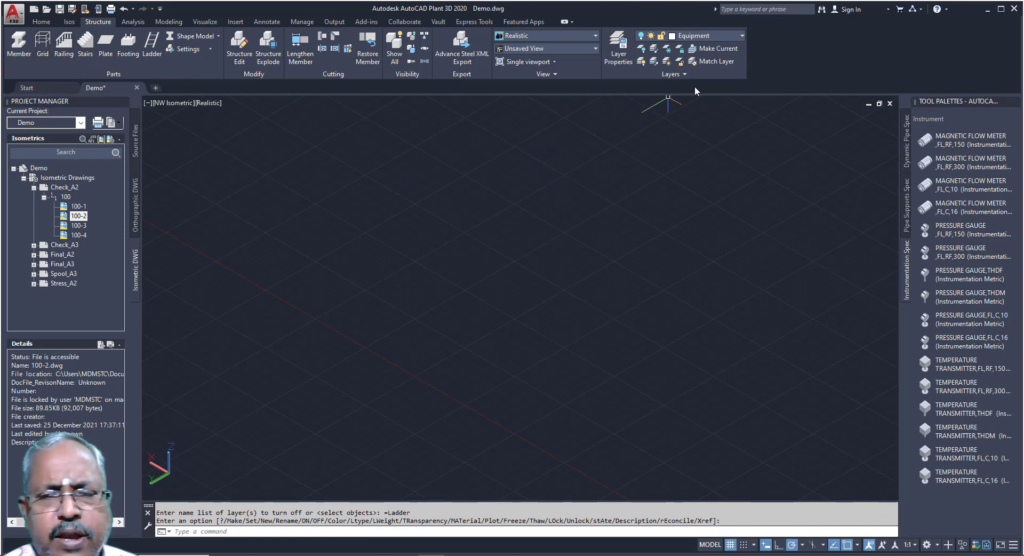
# Turn on the Grid and Structure layers, and turn the Grid layer back off
pyautogui.click(731, 36)
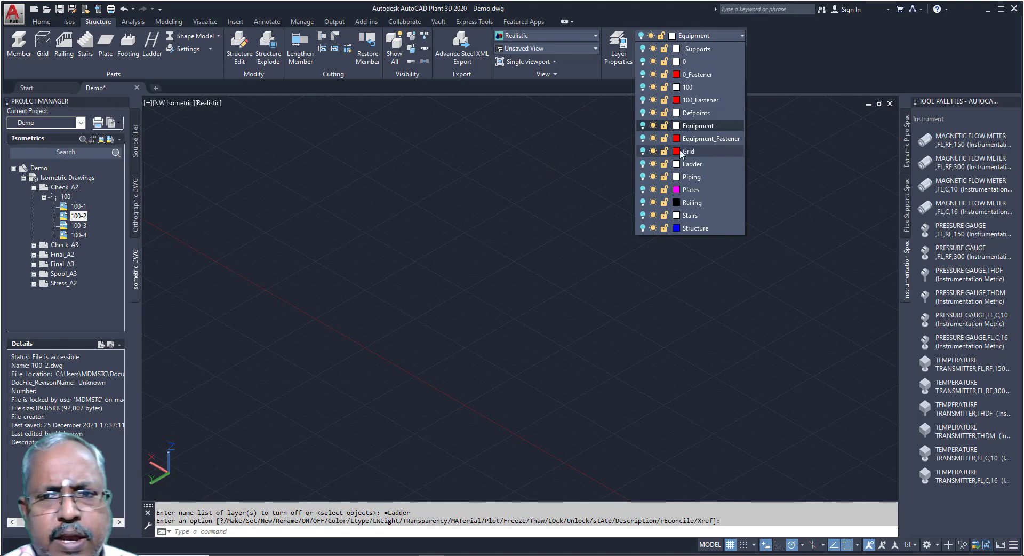
pyautogui.click(644, 152)
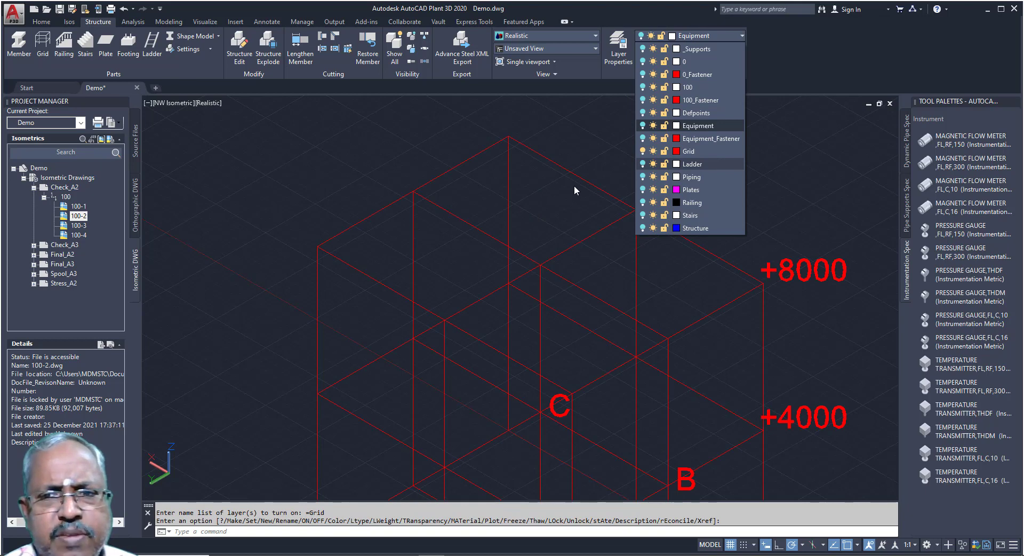
pyautogui.click(643, 228)
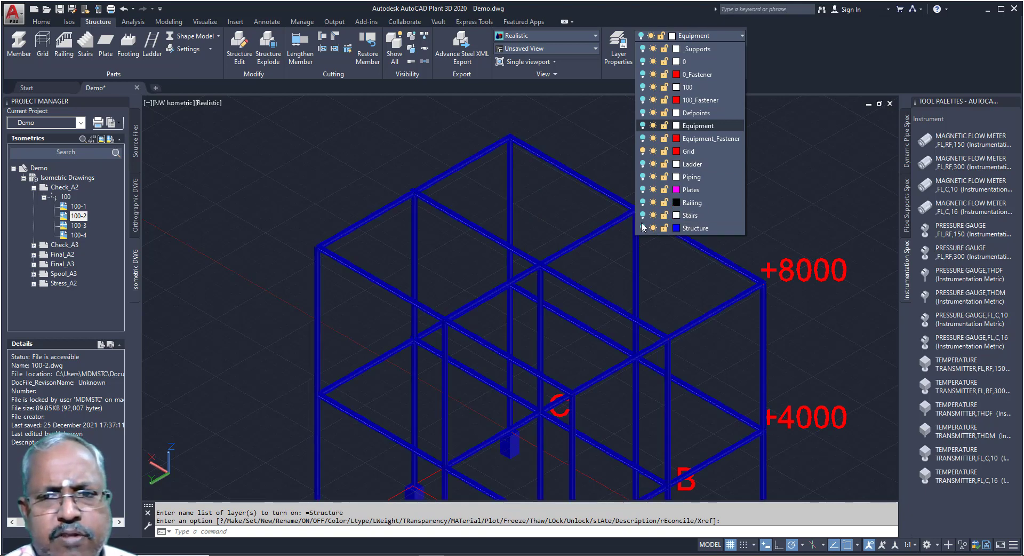
pyautogui.click(644, 152)
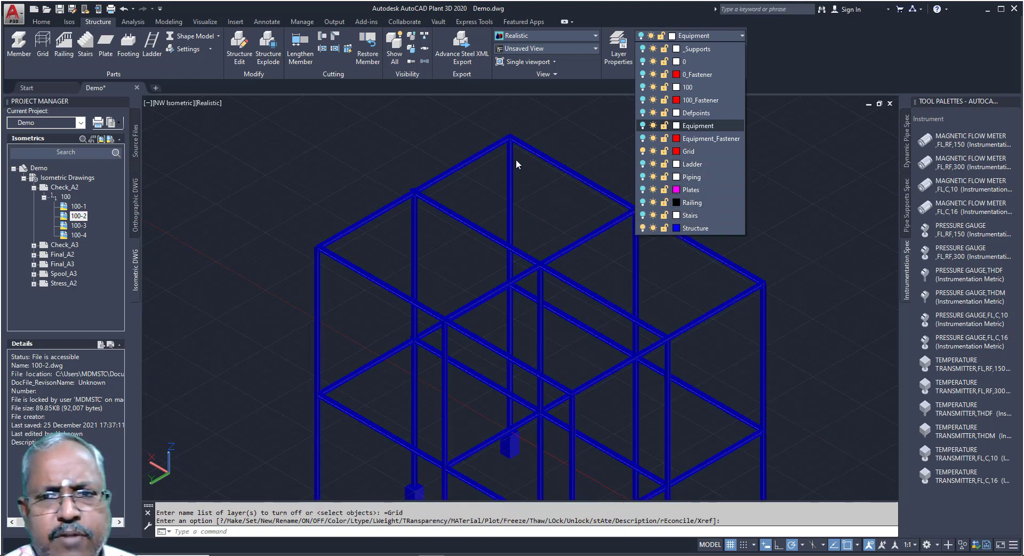
pyautogui.click(390, 159)
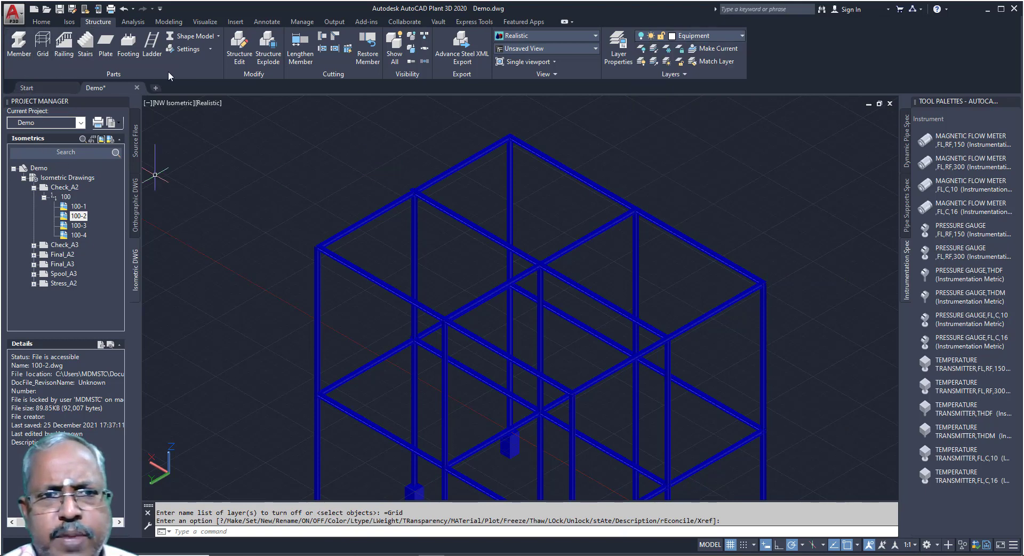
# Preview the TPS - Steel shape in sizes TPS 40 and TPS 25 in the member settings, and cancel without saving
pyautogui.click(209, 51)
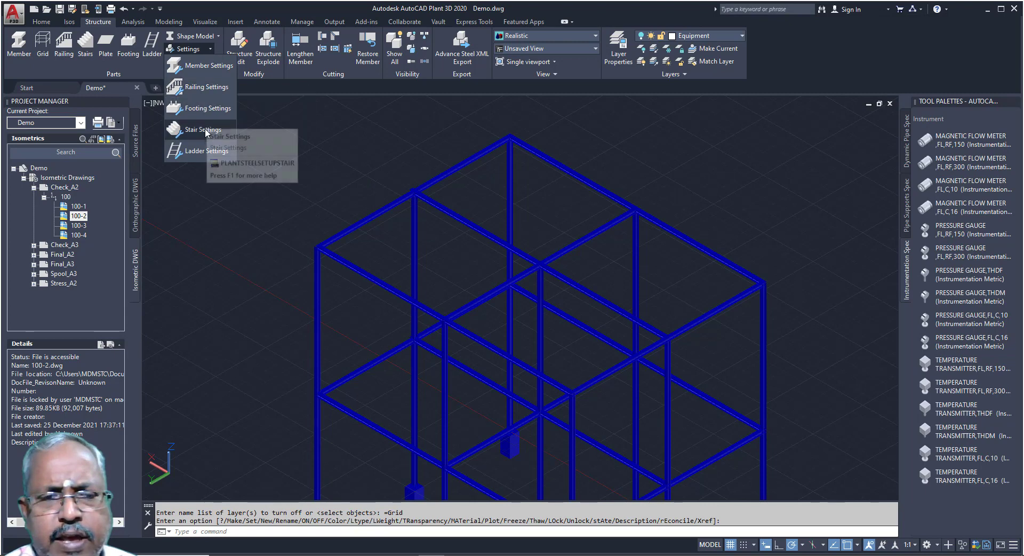
pyautogui.click(216, 76)
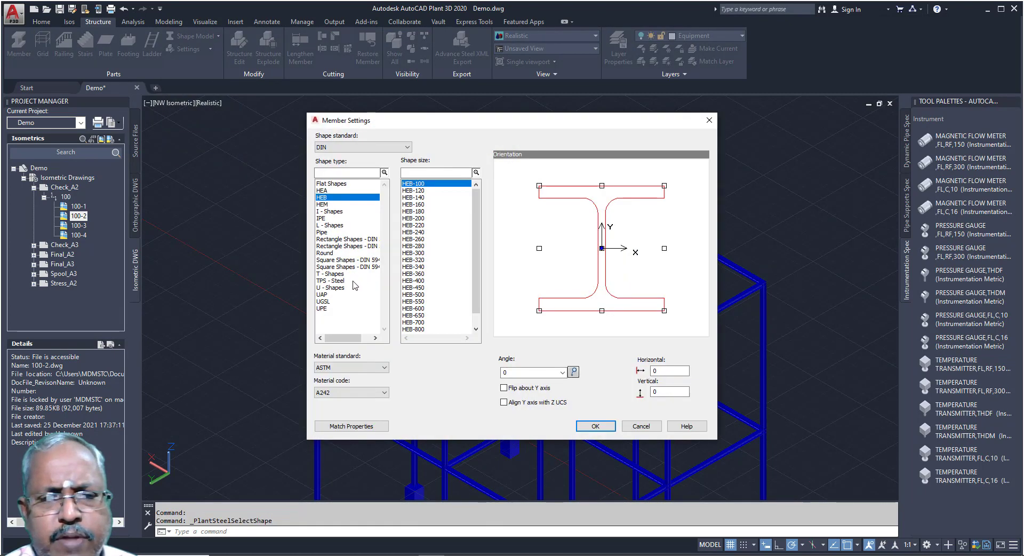
pyautogui.click(348, 281)
pyautogui.click(412, 211)
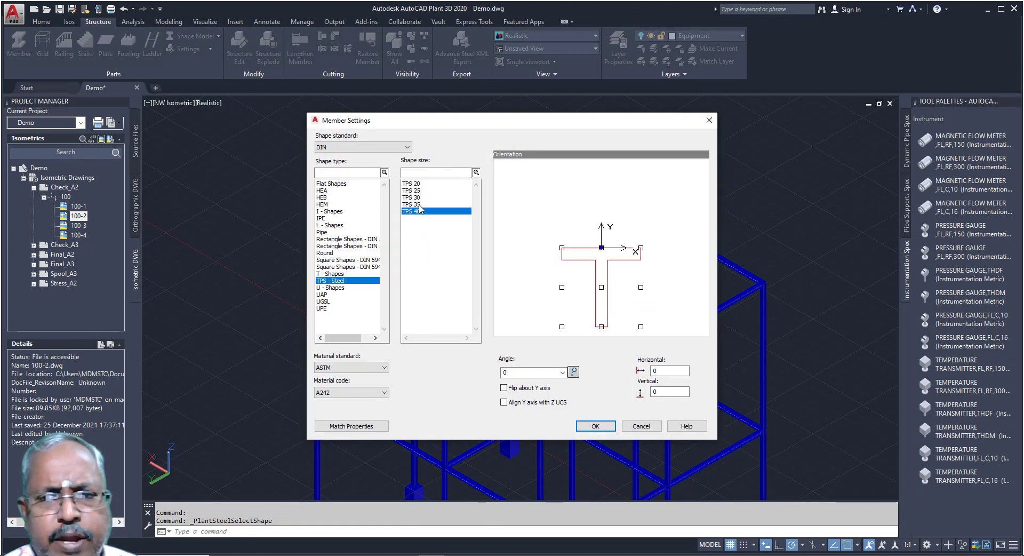
pyautogui.click(411, 191)
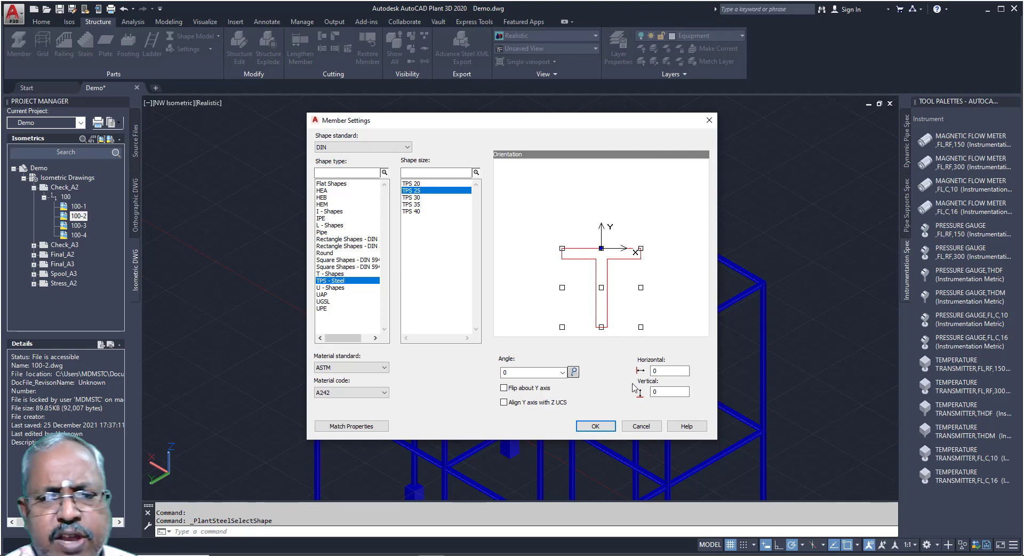
pyautogui.click(641, 426)
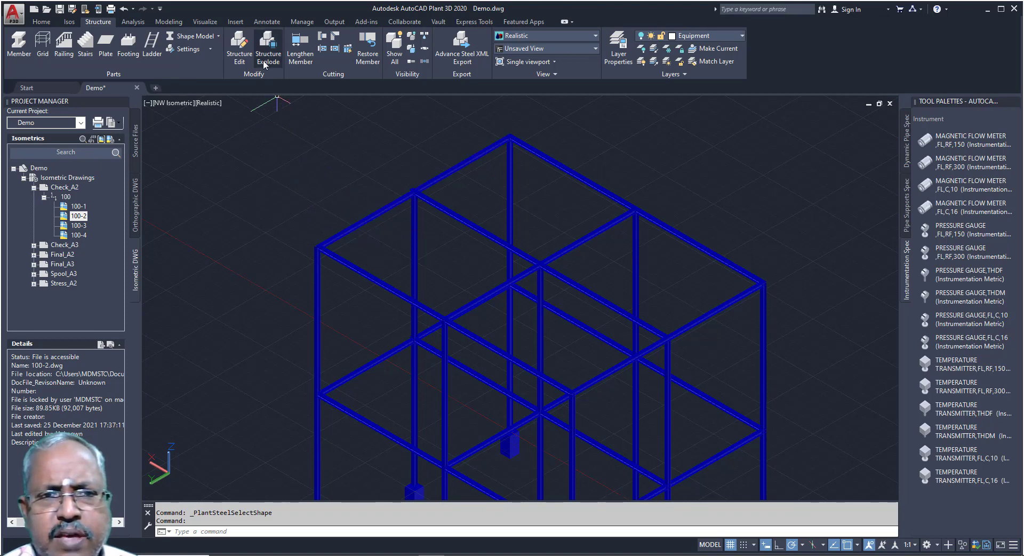
# Inspect the shape settings of a top-level beam with Structure Edit and close them without changes
pyautogui.click(365, 219)
pyautogui.click(239, 47)
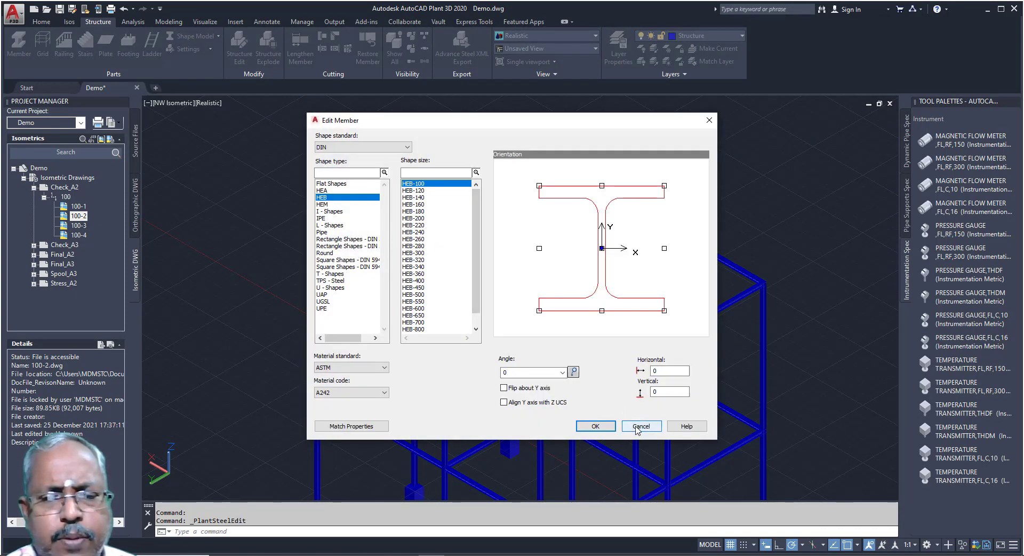
pyautogui.click(595, 426)
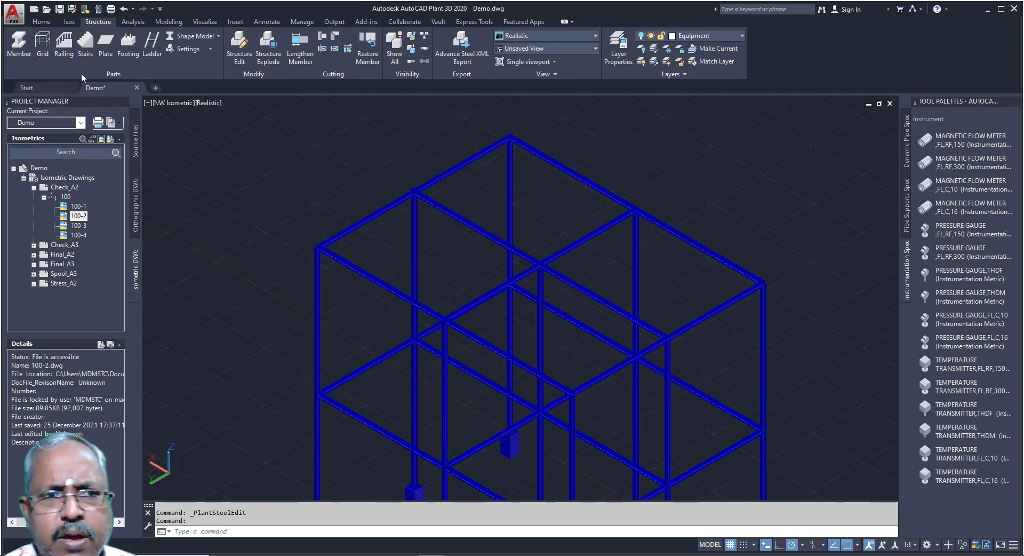
# Turn on the Plates, Ladder, Stairs and Railing layers
pyautogui.click(698, 34)
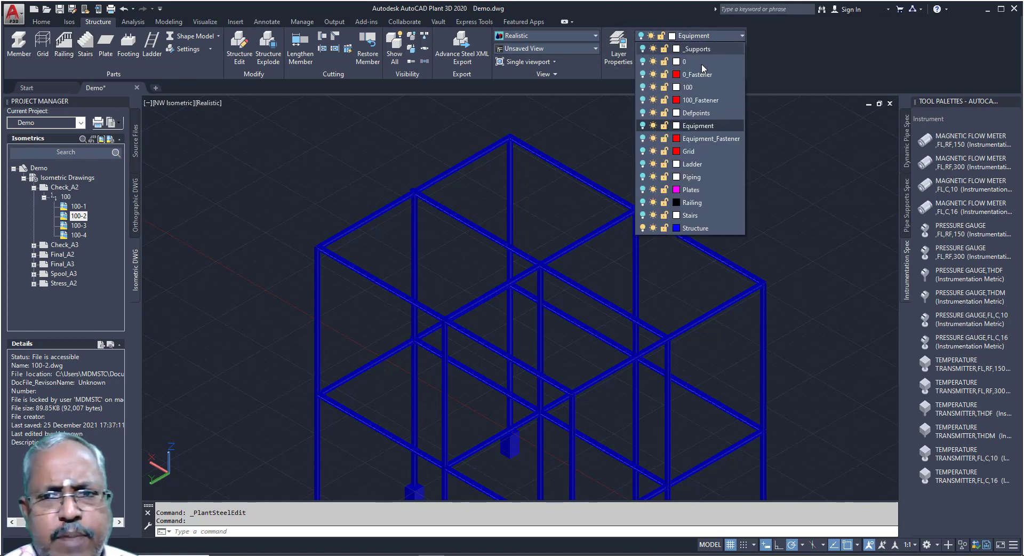
pyautogui.click(641, 190)
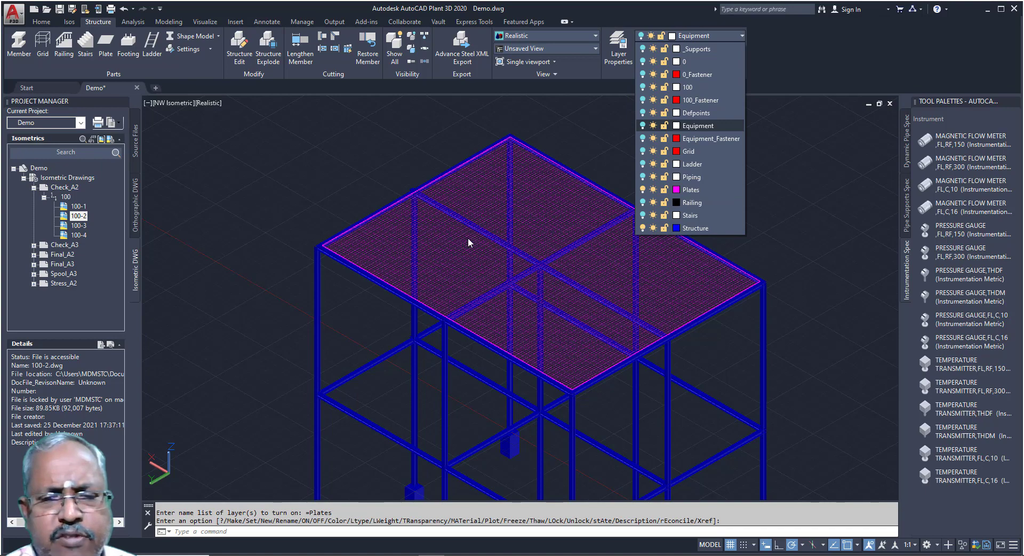
pyautogui.click(324, 213)
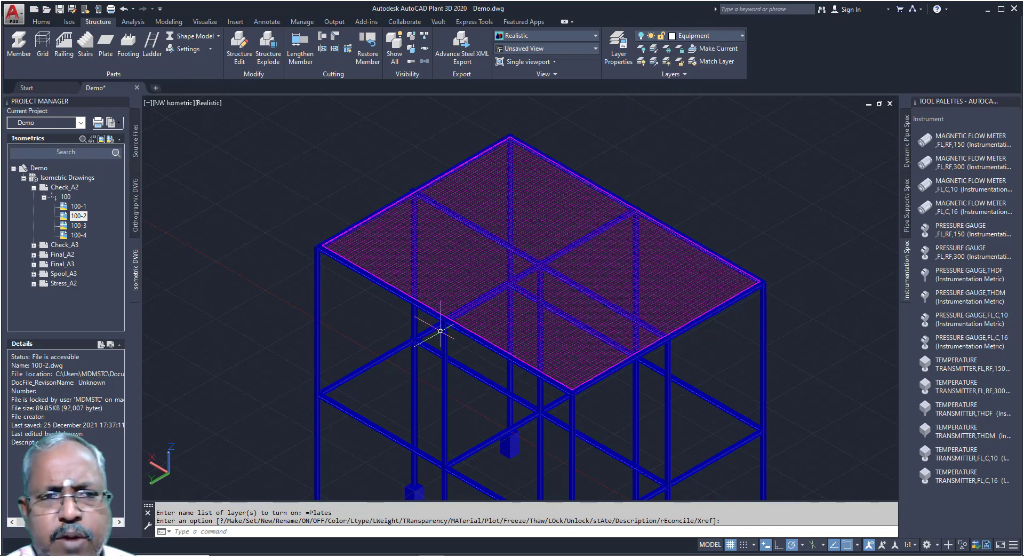
pyautogui.click(732, 37)
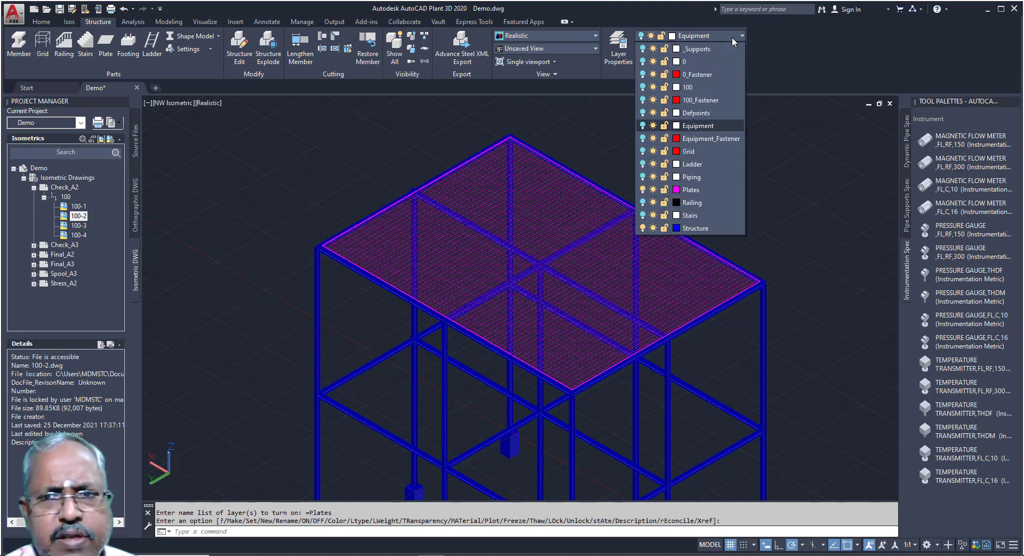
pyautogui.click(643, 163)
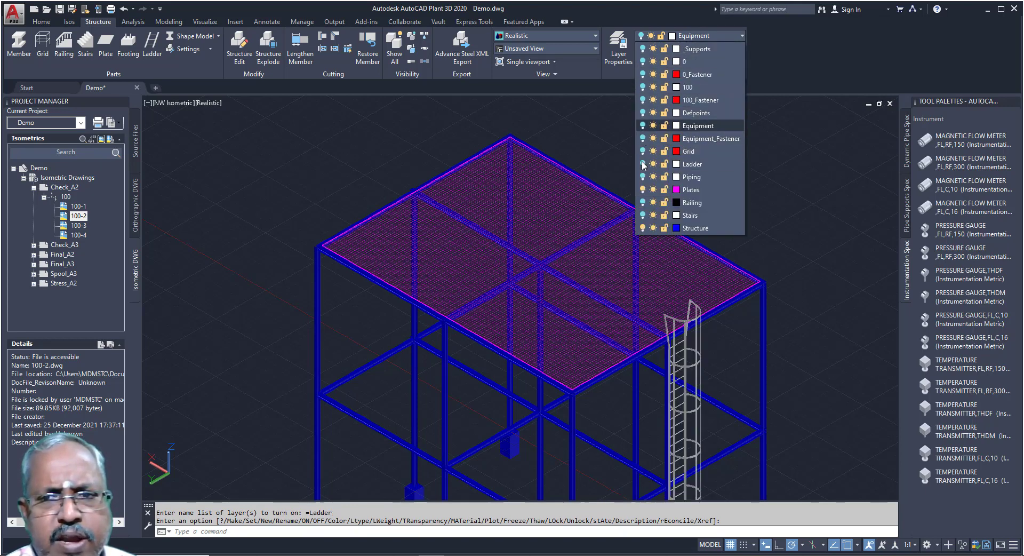
pyautogui.click(643, 216)
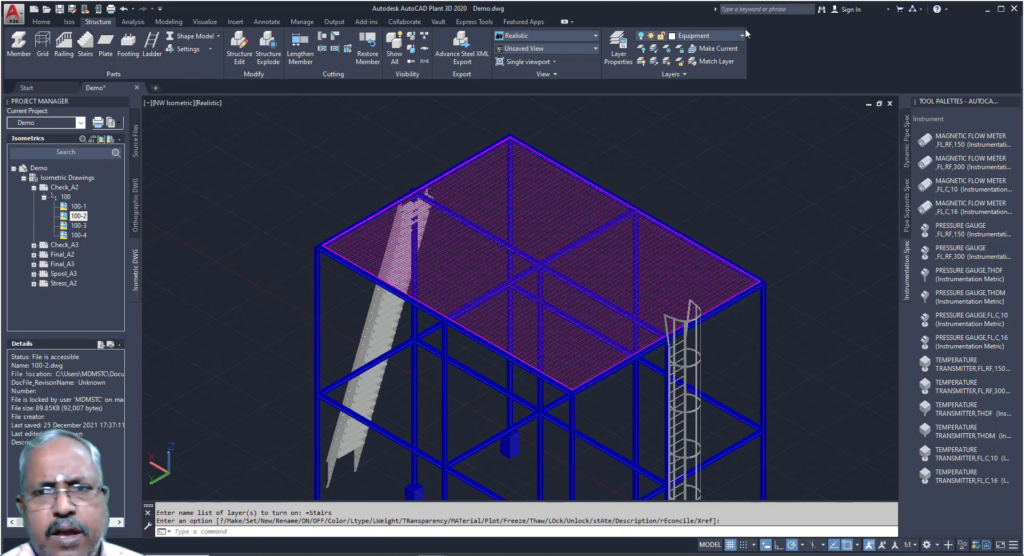
pyautogui.click(720, 36)
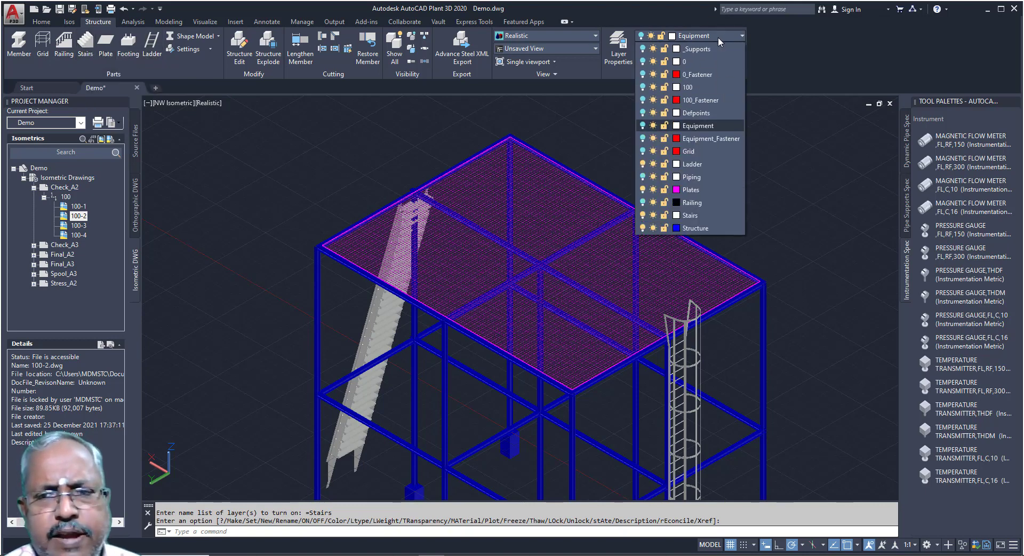
pyautogui.click(643, 203)
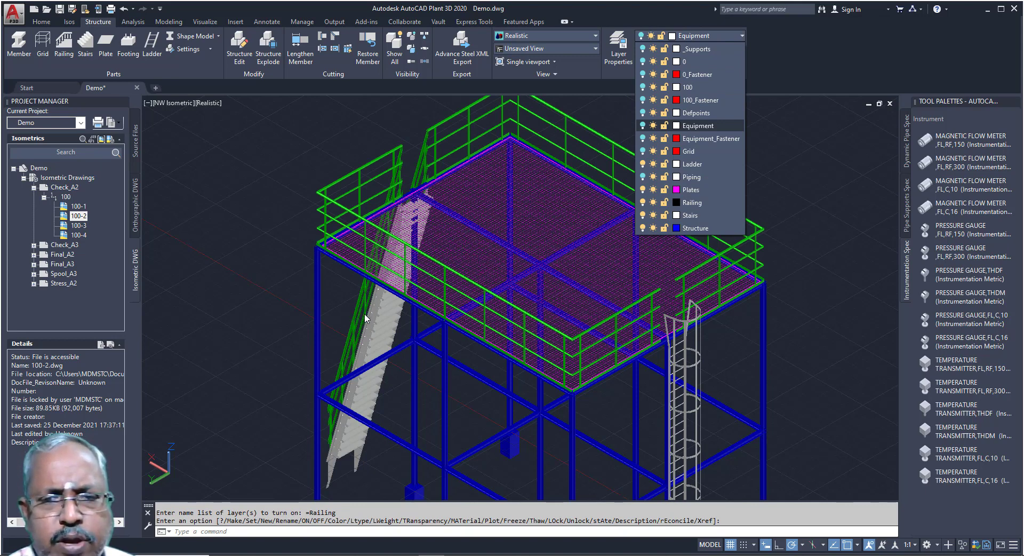
pyautogui.click(800, 154)
# Inspect the edit settings of the platform's rear railing and of a structural member, leaving both unchanged
pyautogui.scroll(-3, 789, 176)
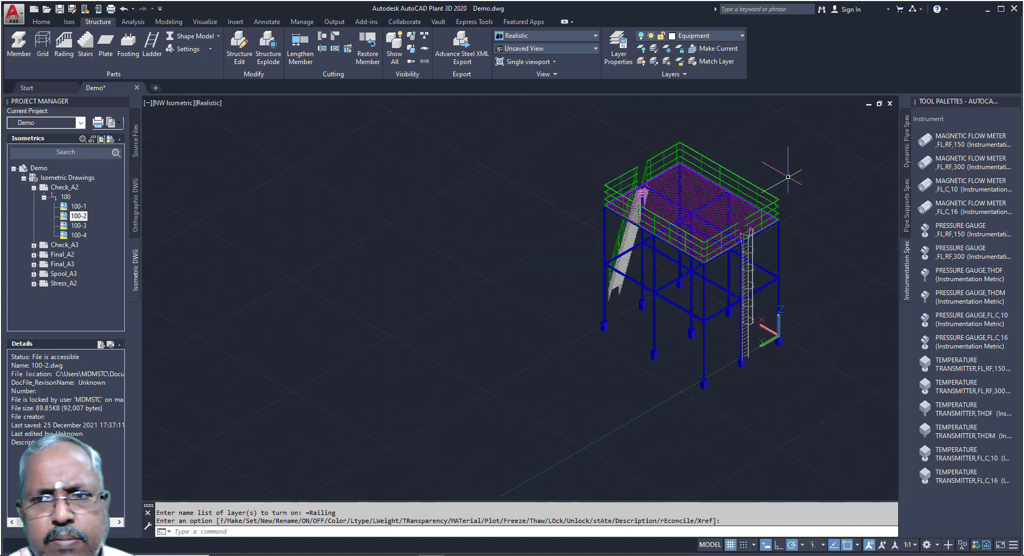
pyautogui.scroll(3, 800, 155)
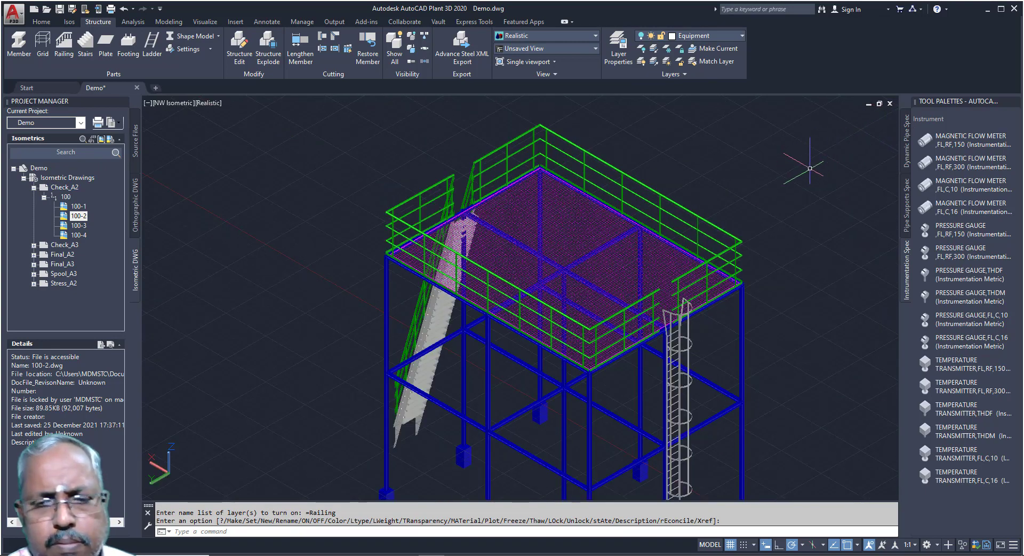
pyautogui.scroll(-2, 779, 176)
pyautogui.moveTo(763, 203); pyautogui.dragTo(928, 208, button='middle')
pyautogui.scroll(2, 710, 199)
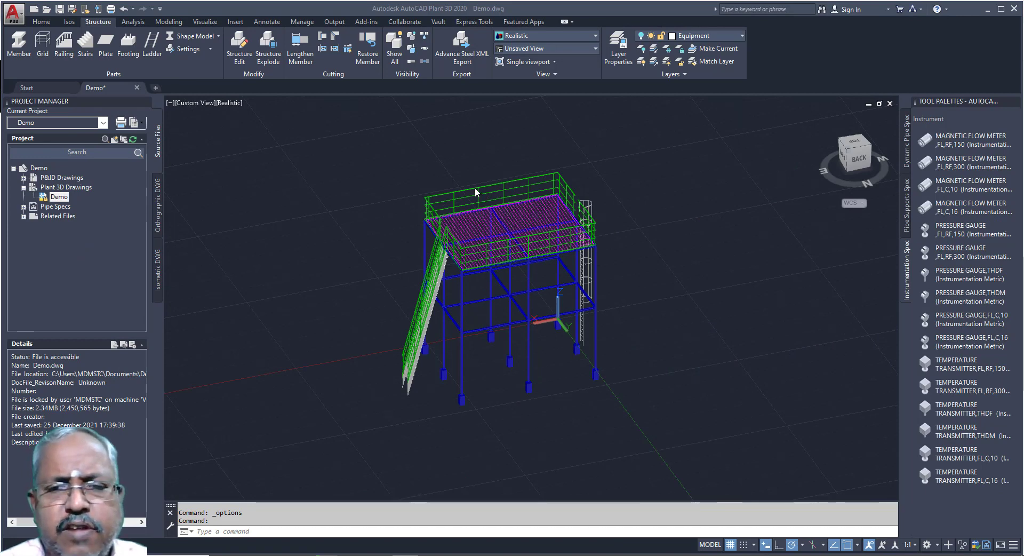
pyautogui.scroll(3, 427, 162)
pyautogui.click(432, 203)
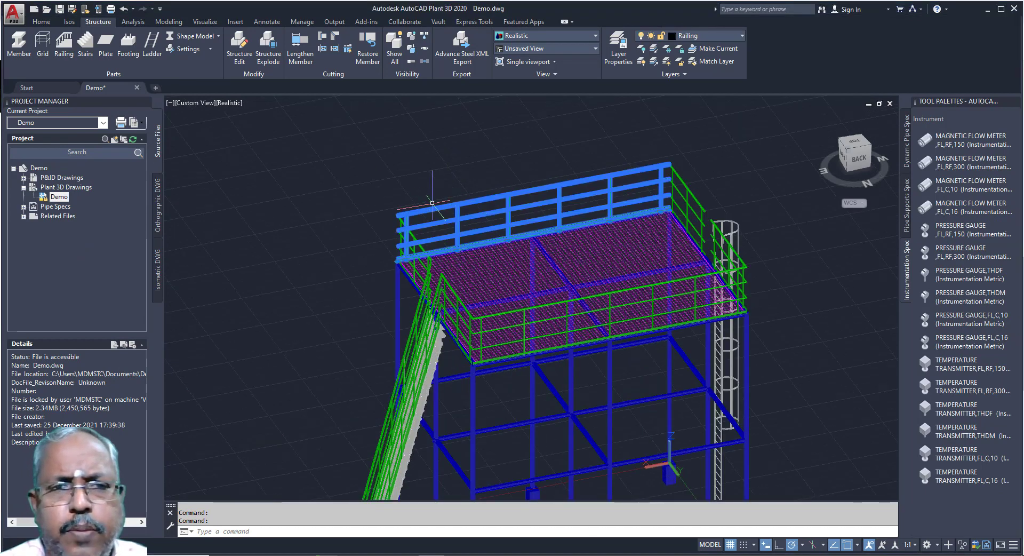
pyautogui.click(239, 45)
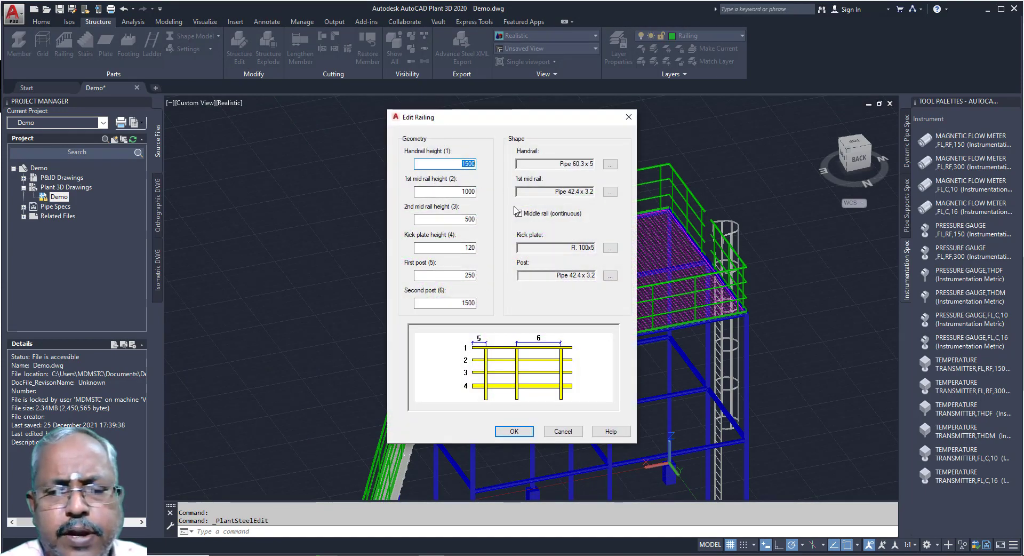
pyautogui.click(628, 116)
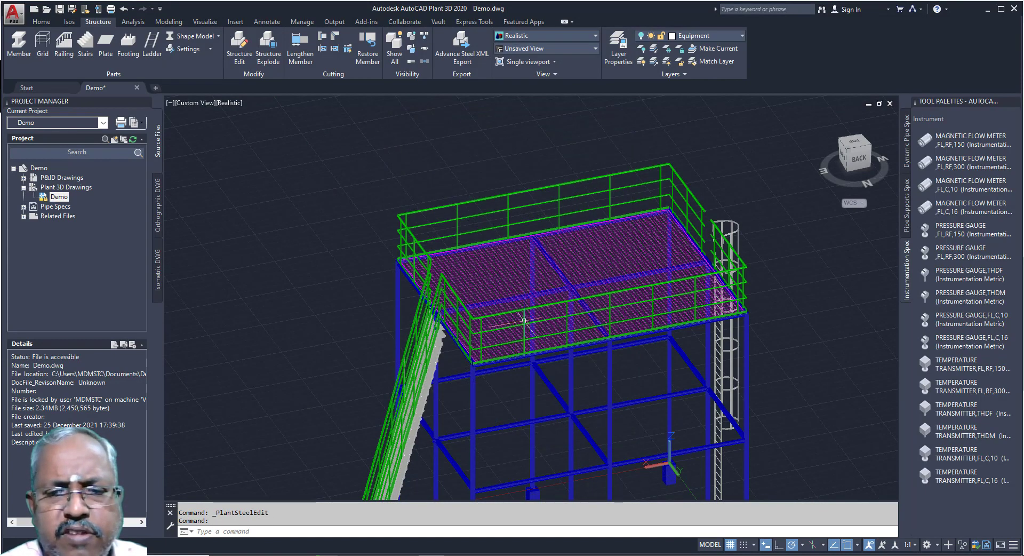
pyautogui.click(240, 46)
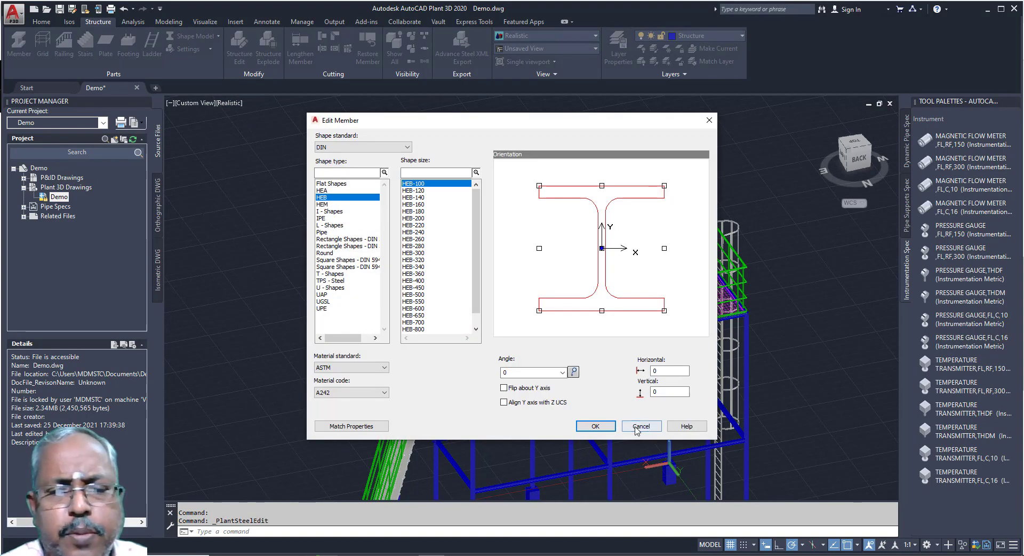
pyautogui.click(637, 427)
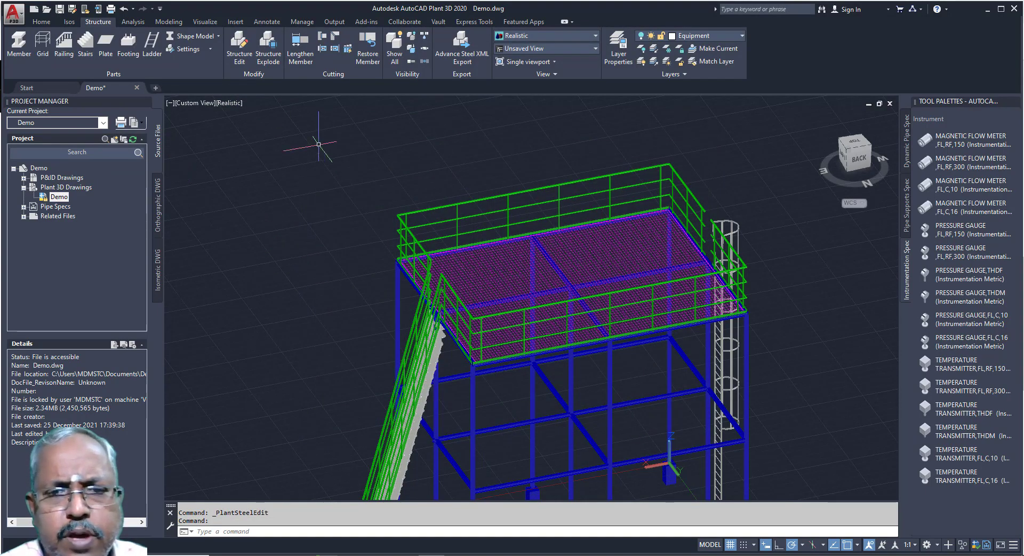
# Select the footing under the corner column nearest the stairs and examine it
pyautogui.scroll(-3, 318, 144)
pyautogui.scroll(10, 368, 371)
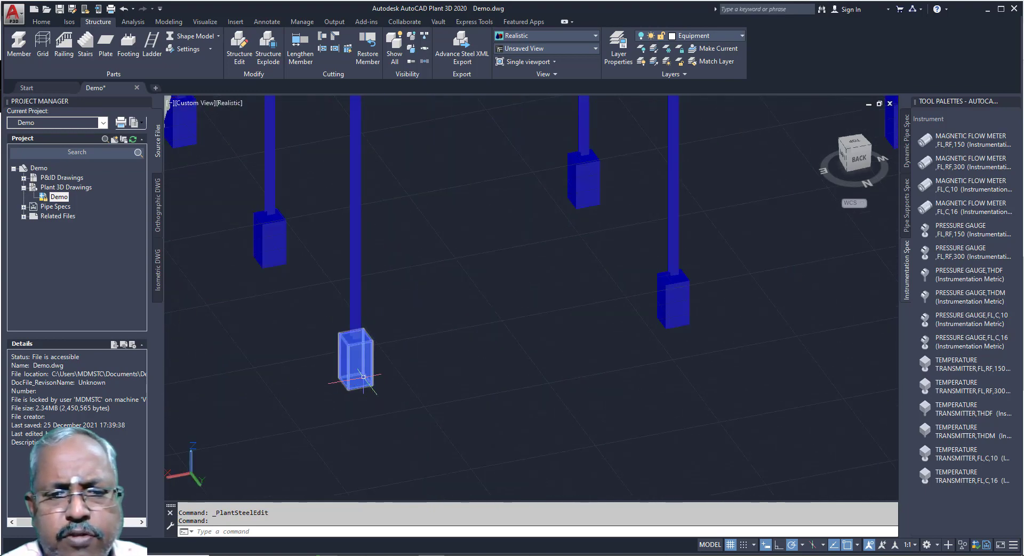
pyautogui.click(358, 373)
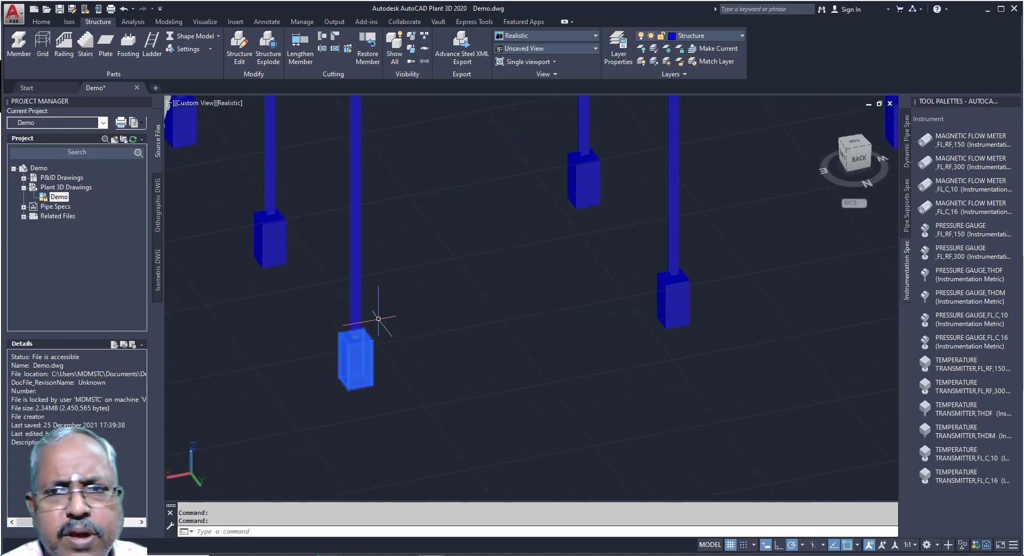
pyautogui.scroll(-5, 434, 299)
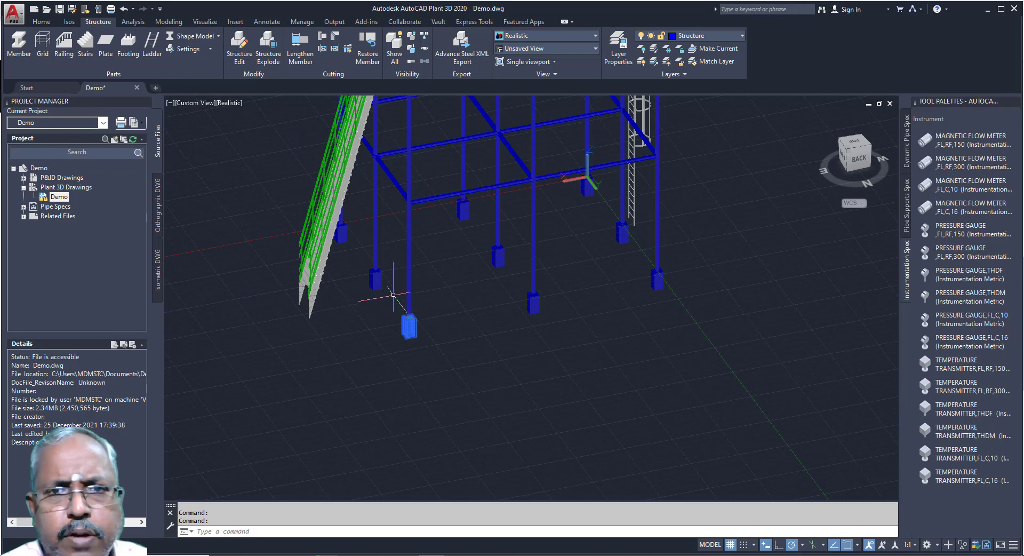
# Turn on the Equipment layer and show the equipment on and below the platform
pyautogui.click(70, 22)
pyautogui.click(41, 21)
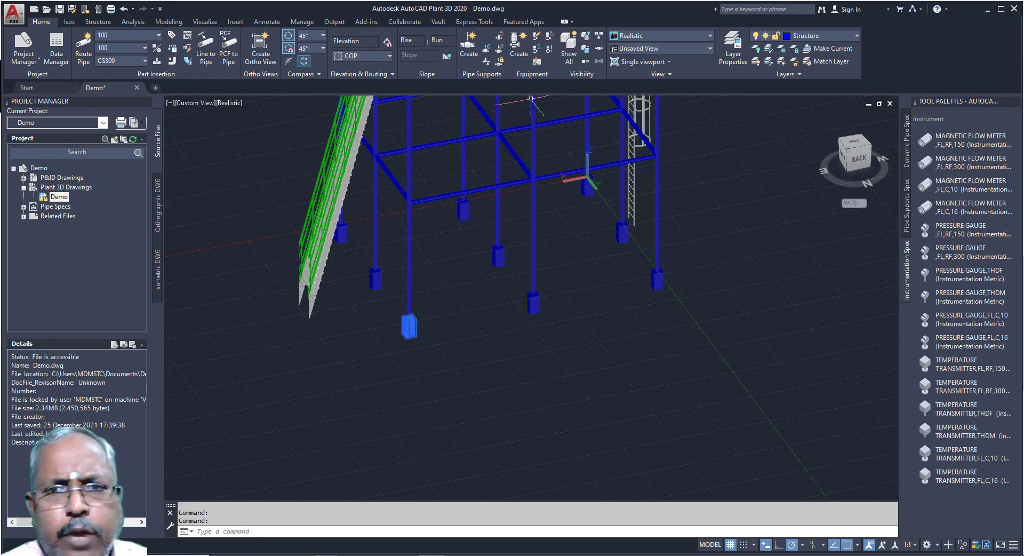
pyautogui.scroll(-4, 709, 186)
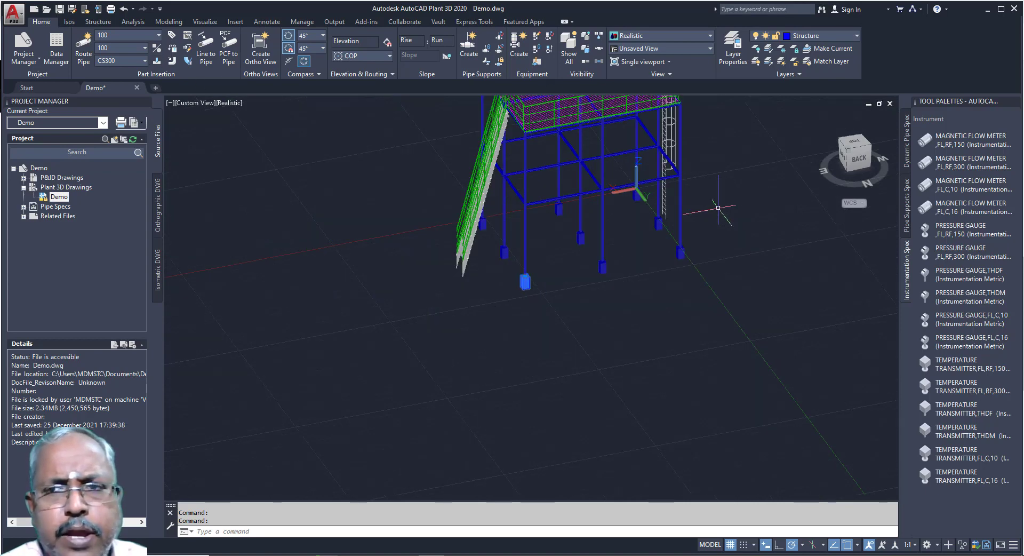
pyautogui.click(808, 37)
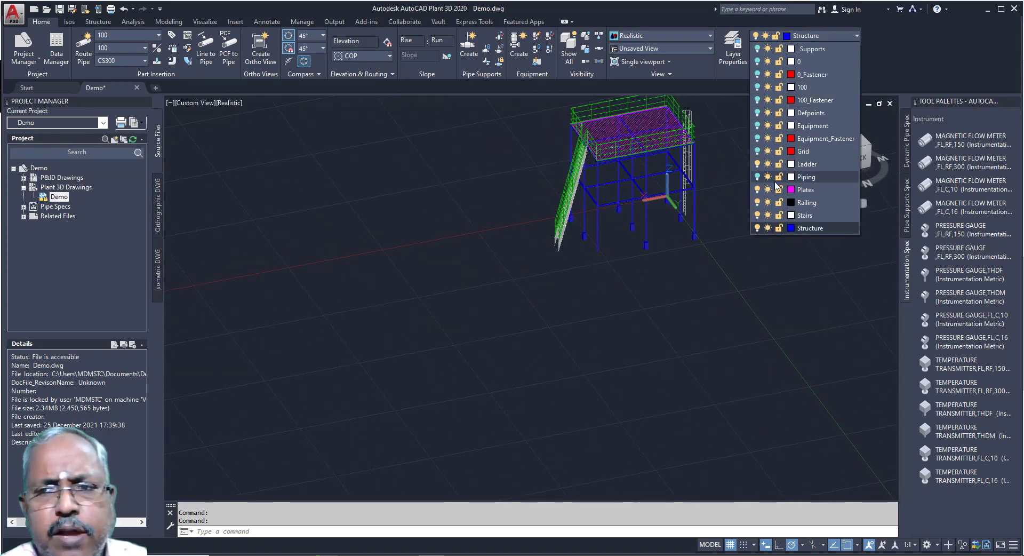
pyautogui.click(758, 126)
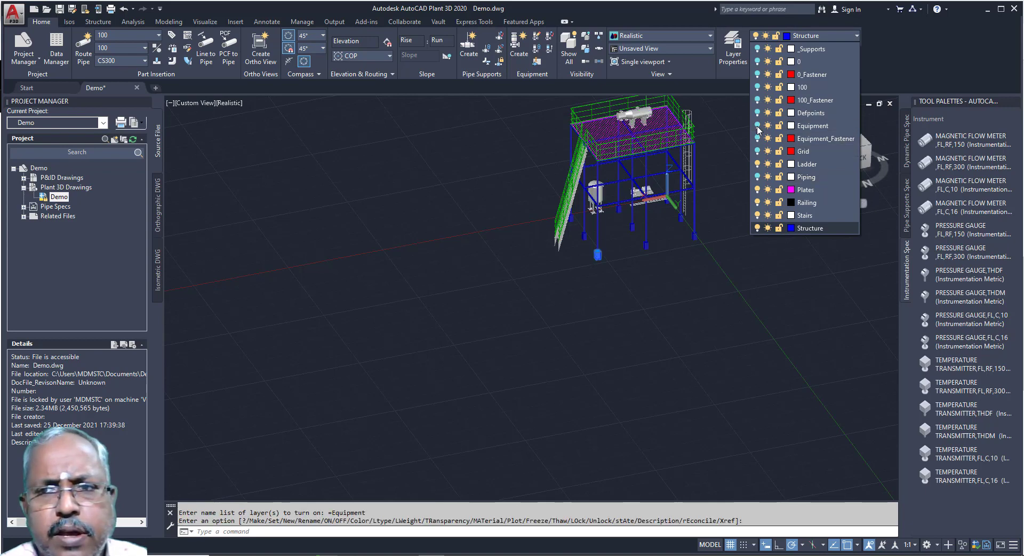
pyautogui.click(639, 273)
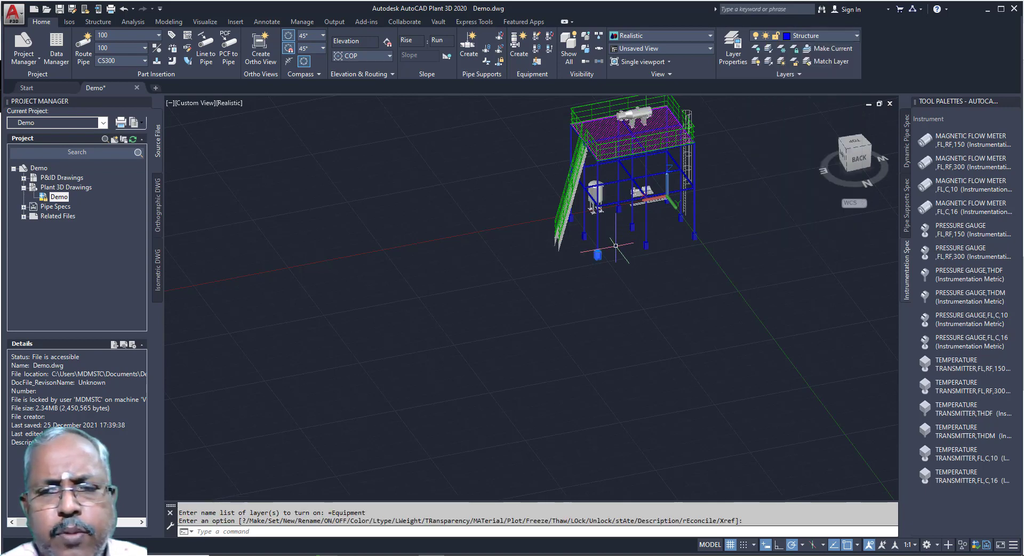
pyautogui.scroll(2, 634, 133)
pyautogui.scroll(-4, 634, 134)
pyautogui.scroll(7, 634, 129)
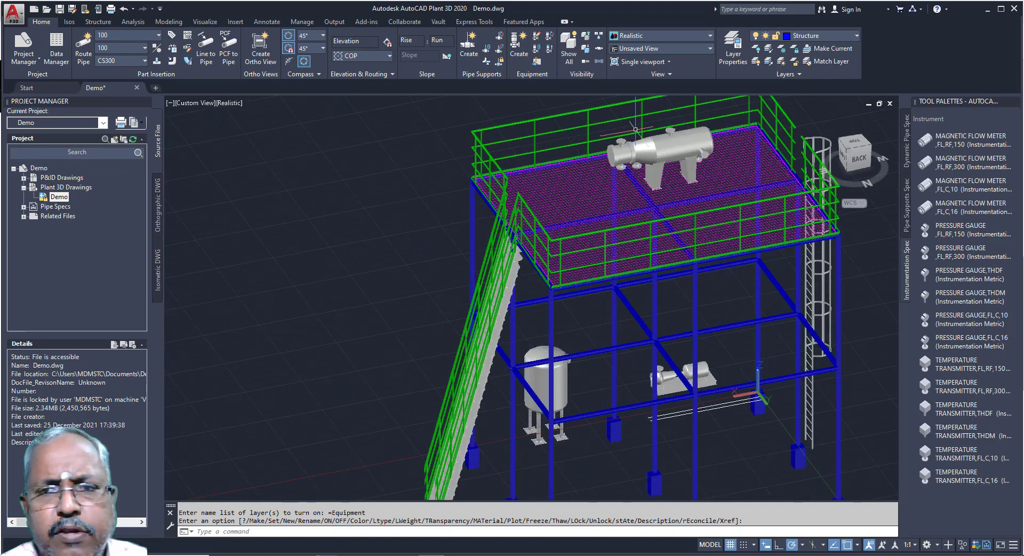
# Start a new horizontal tank and add a saddle trim to its second torispheric head
pyautogui.click(519, 45)
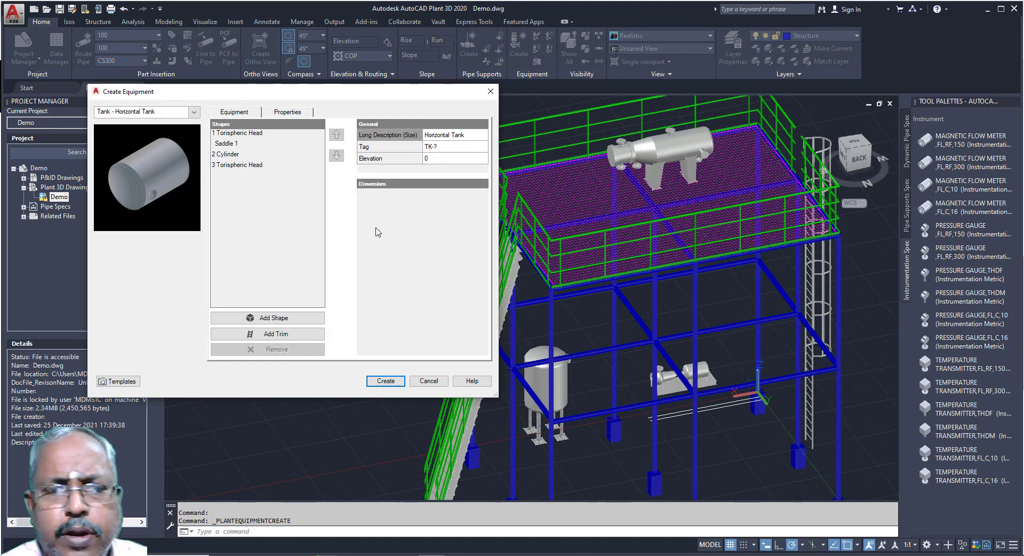
pyautogui.click(193, 112)
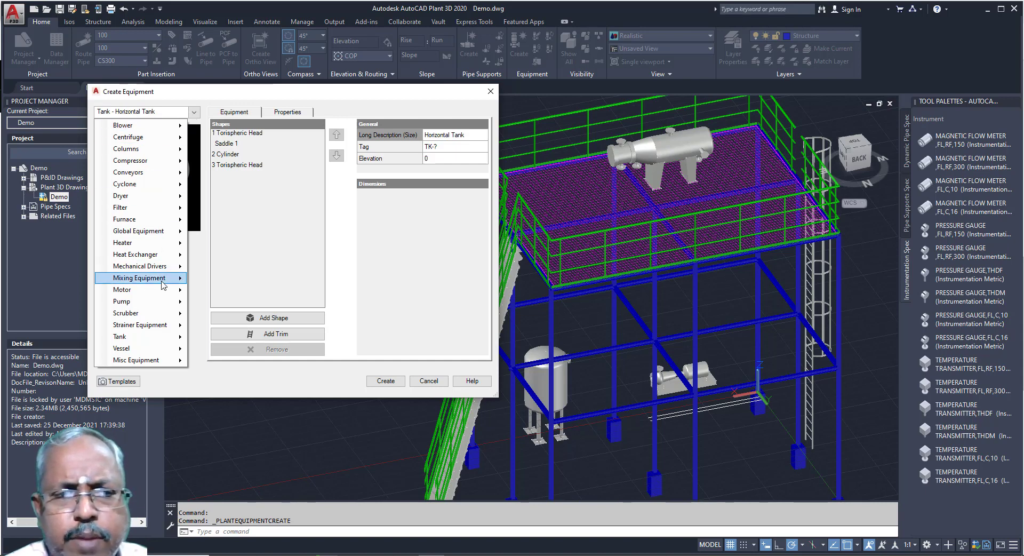
pyautogui.click(294, 100)
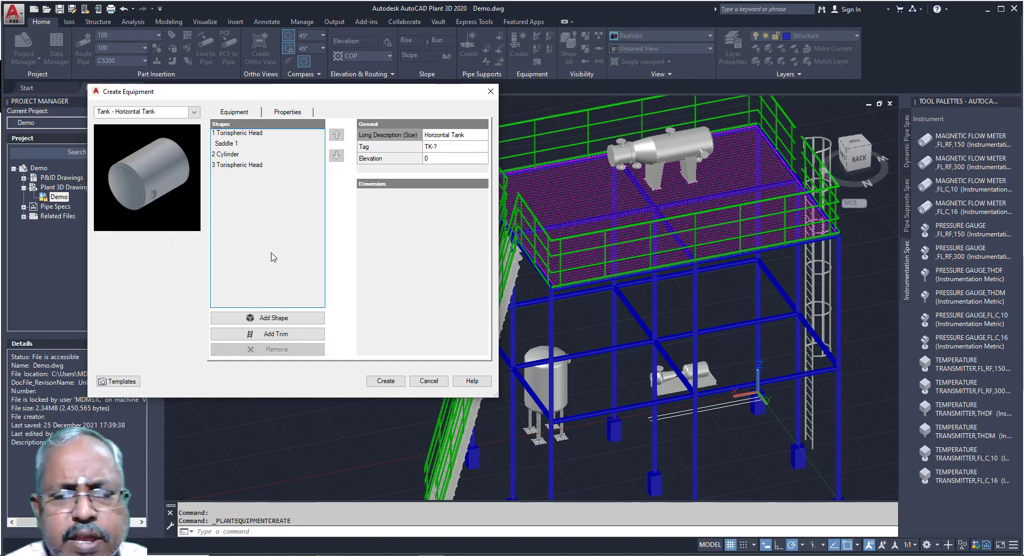
pyautogui.click(273, 318)
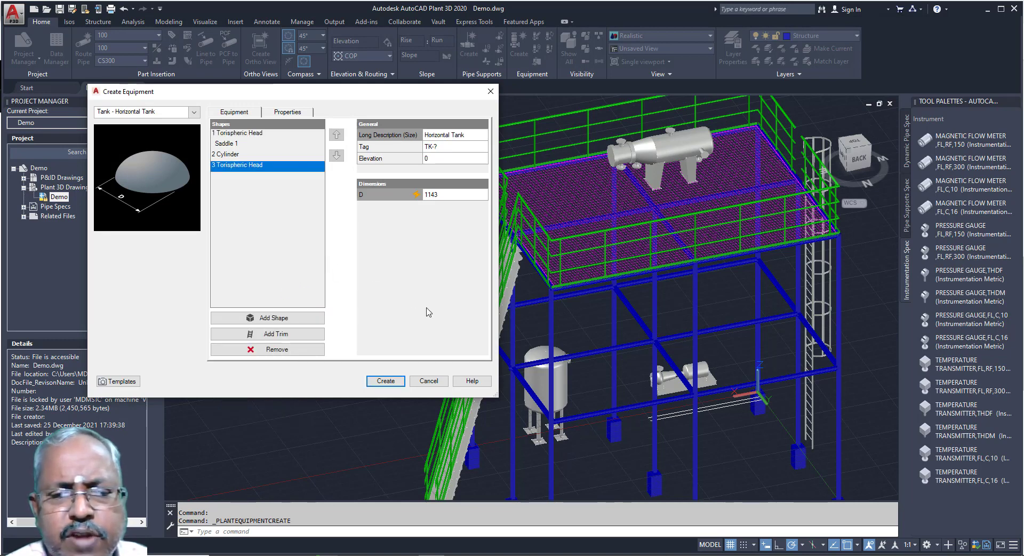
pyautogui.click(296, 335)
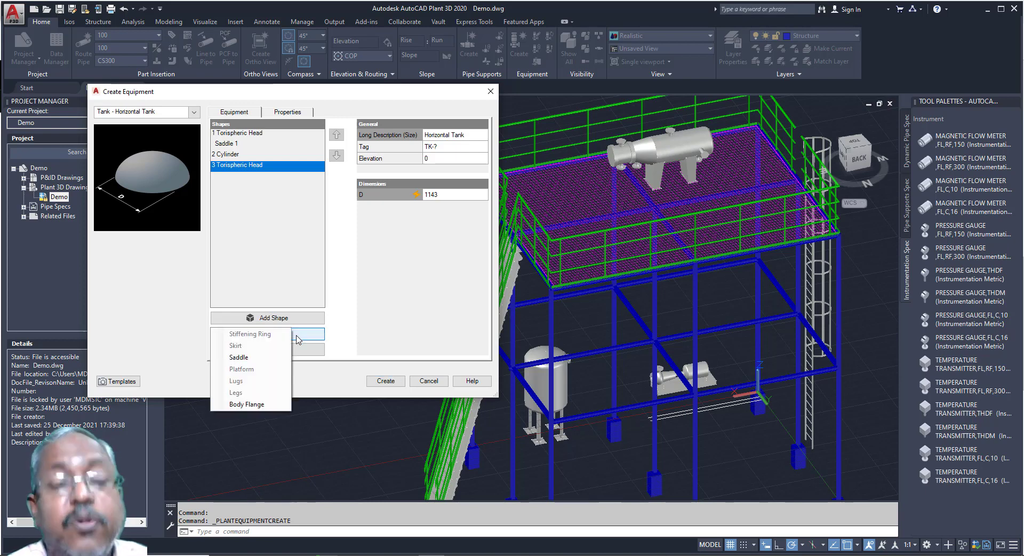
pyautogui.click(250, 356)
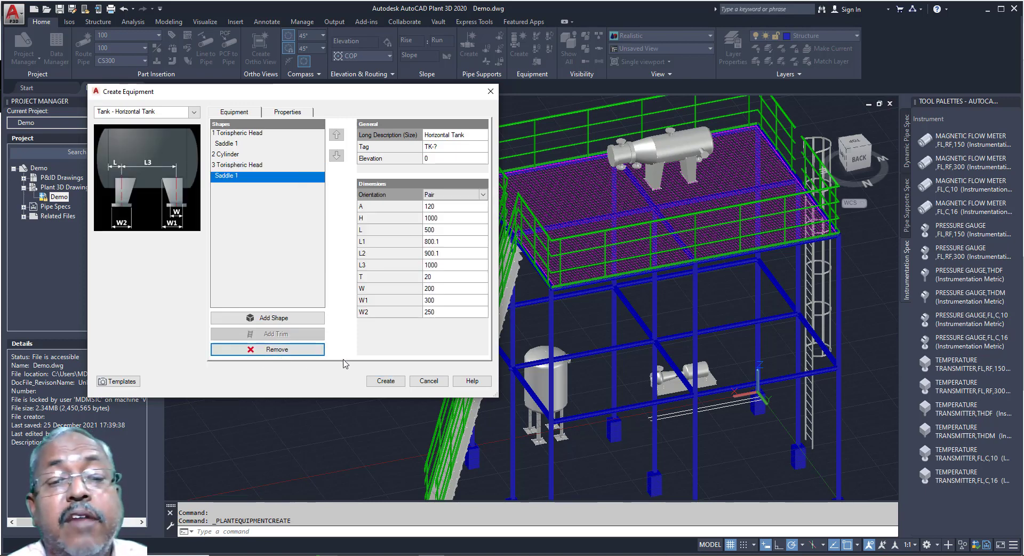
# Create the horizontal tank and place it on the open ground outside the structure, rotated 135 degrees
pyautogui.click(385, 380)
pyautogui.scroll(-5, 420, 334)
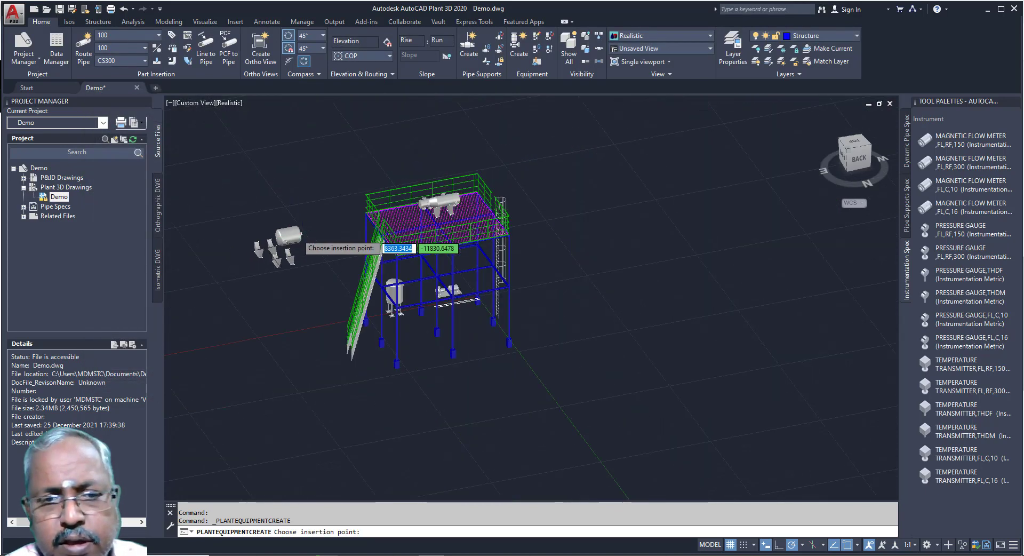
pyautogui.click(522, 389)
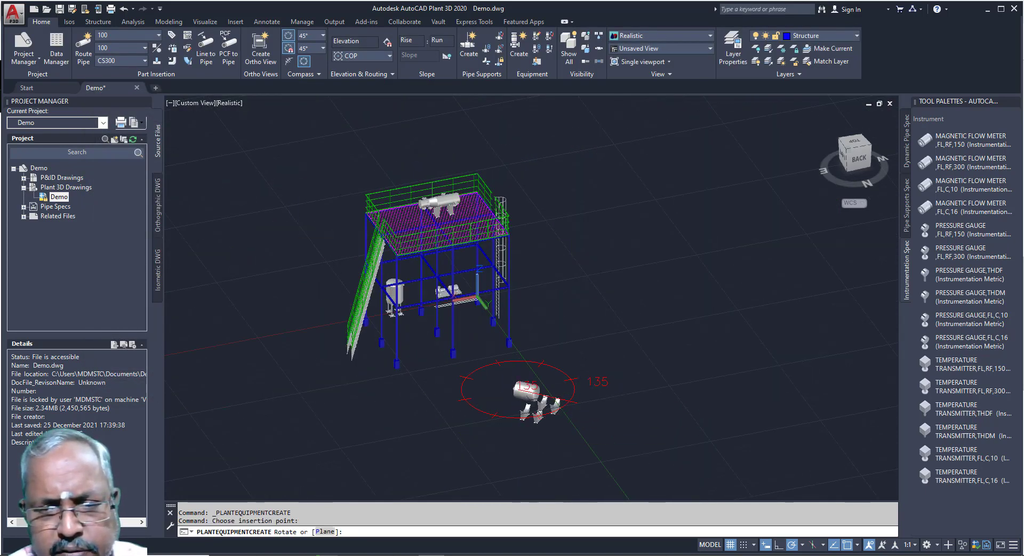
pyautogui.click(583, 391)
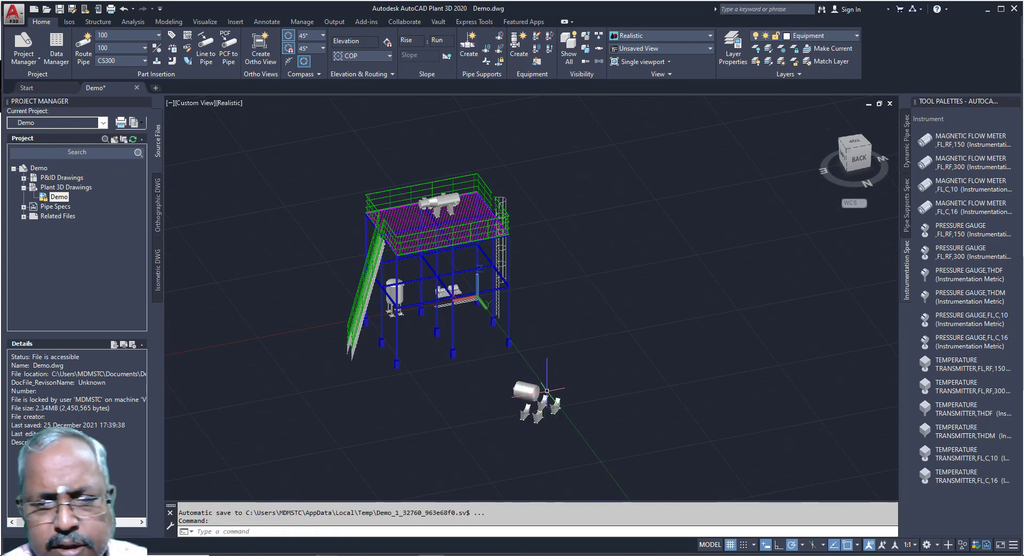
# Modify the placed tank's equipment definition by removing the saddle from the second torispheric head
pyautogui.click(516, 388)
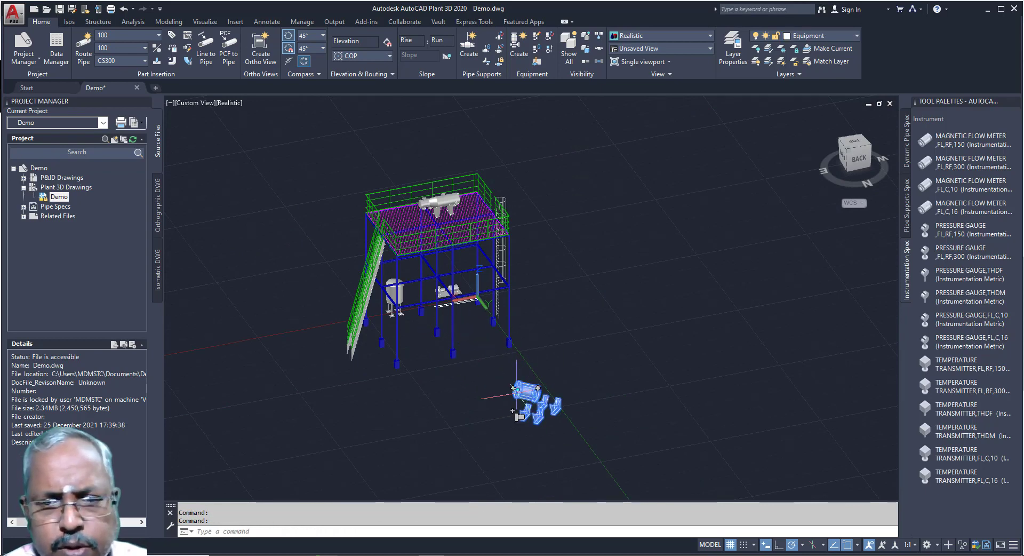
pyautogui.rightClick(517, 395)
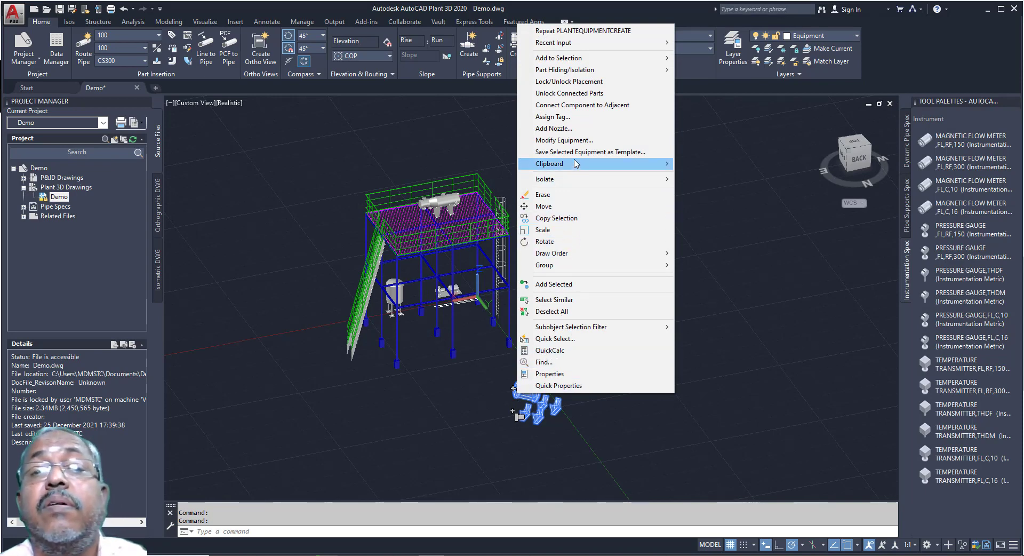
pyautogui.click(571, 141)
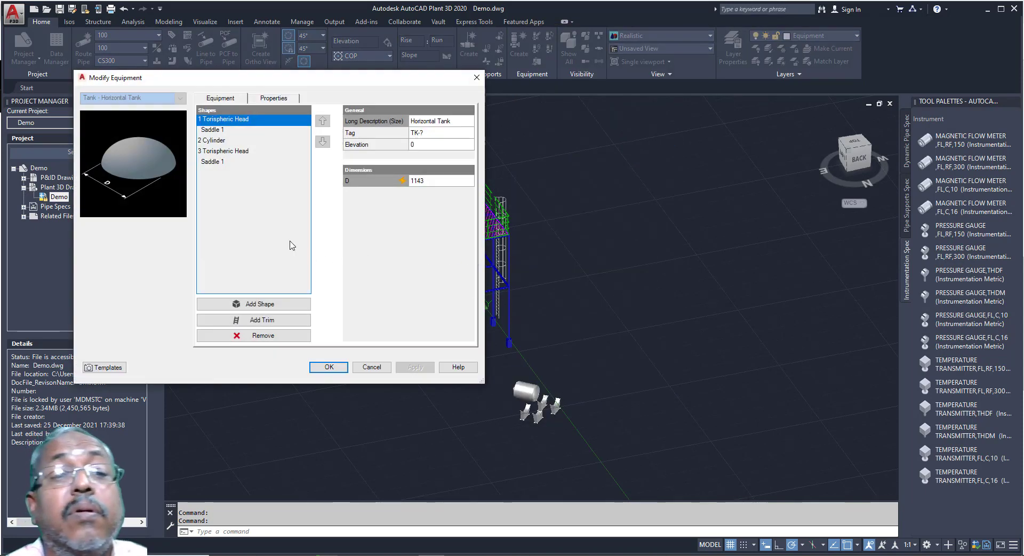
pyautogui.click(218, 161)
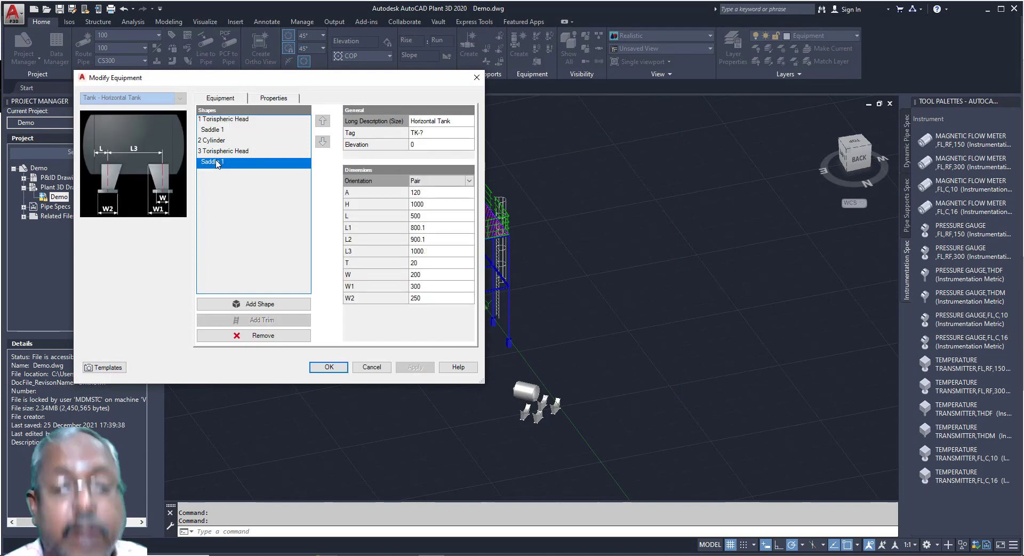
pyautogui.click(272, 336)
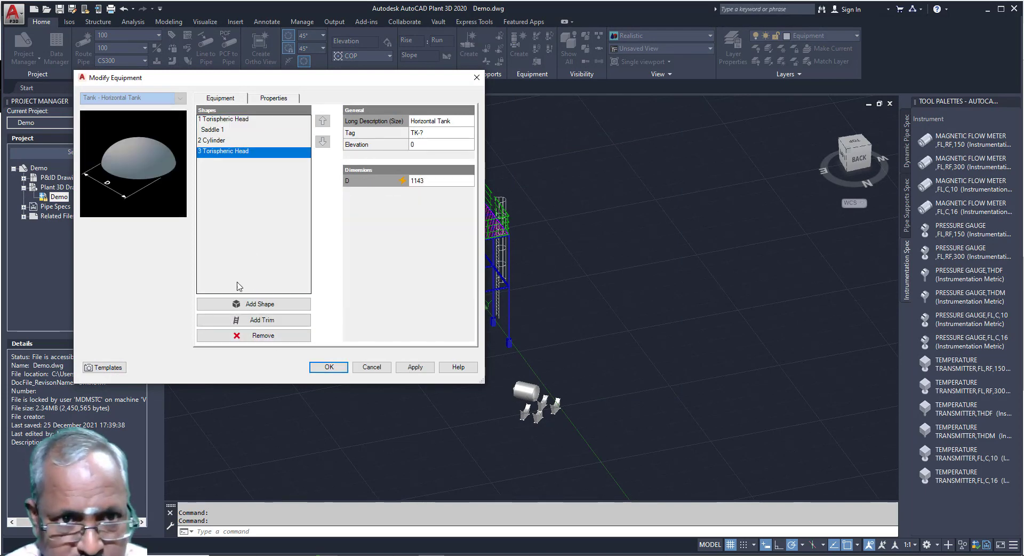
# Add a saddle trim to the tank's cylinder and apply the equipment changes
pyautogui.click(221, 141)
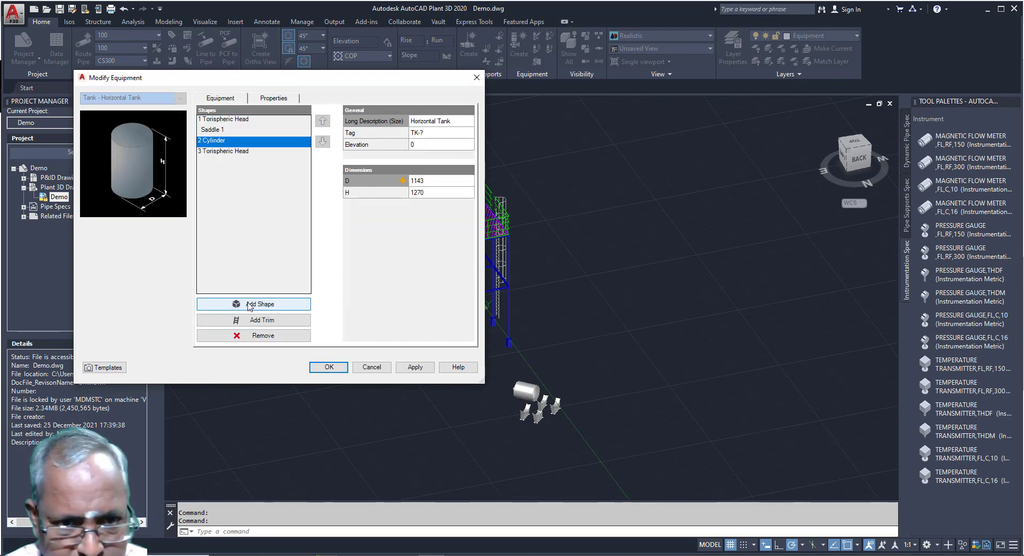
pyautogui.click(261, 326)
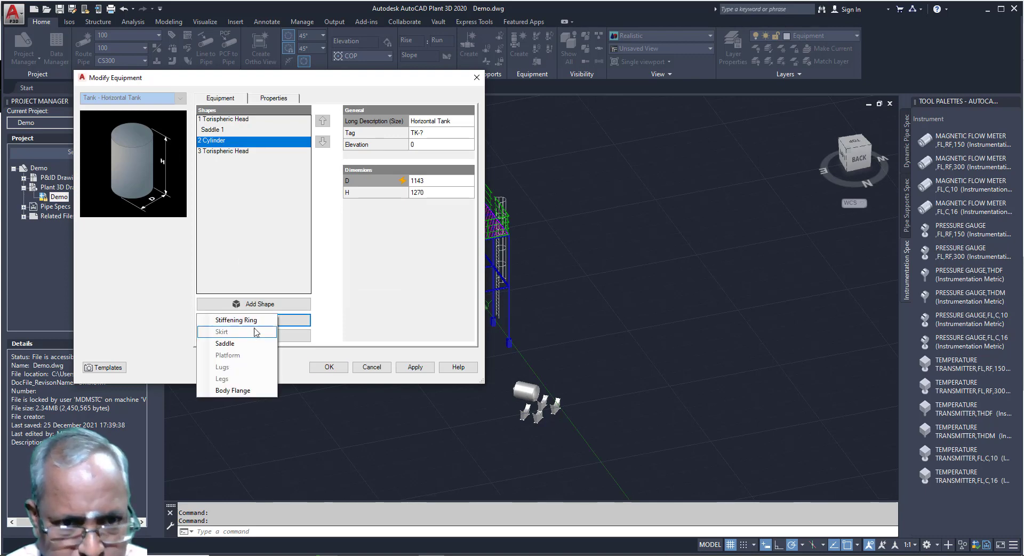
pyautogui.click(243, 344)
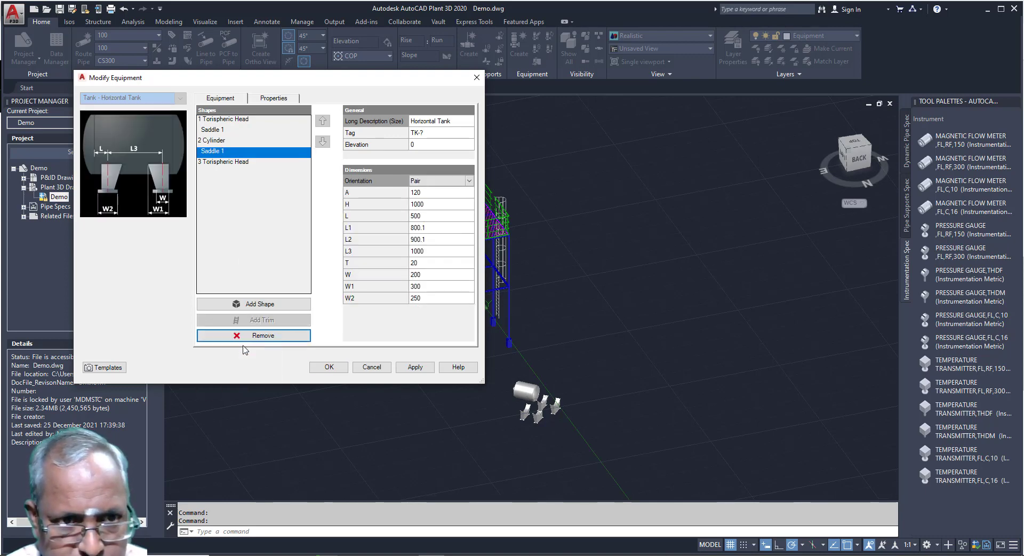
pyautogui.click(415, 367)
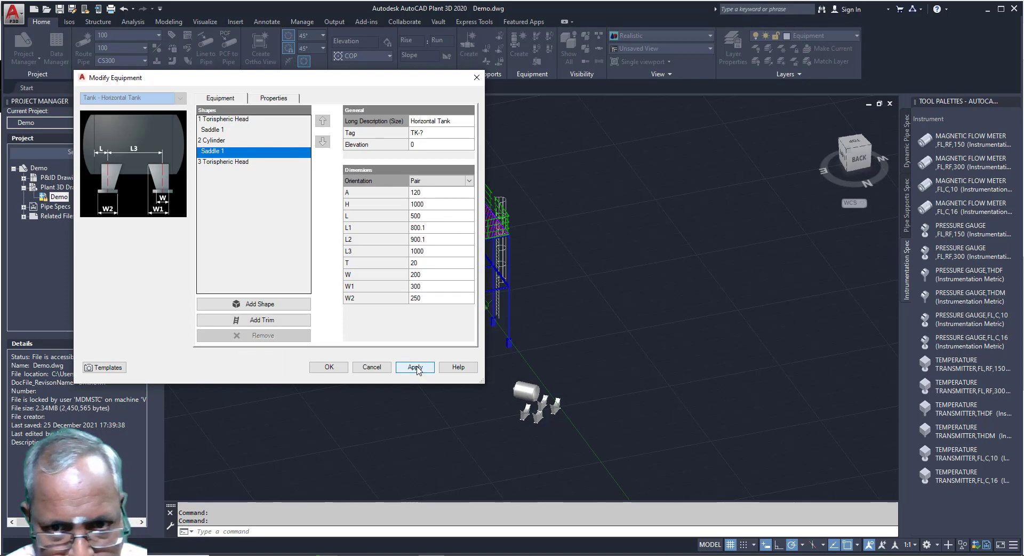
pyautogui.click(329, 367)
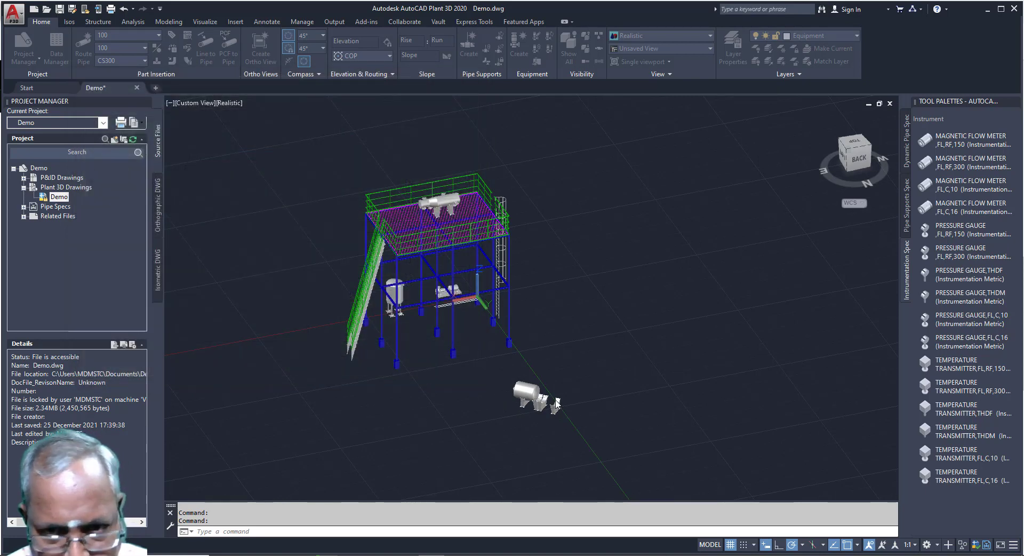
# Erase the horizontal tank placed outside the structure
pyautogui.scroll(4, 555, 403)
pyautogui.click(491, 422)
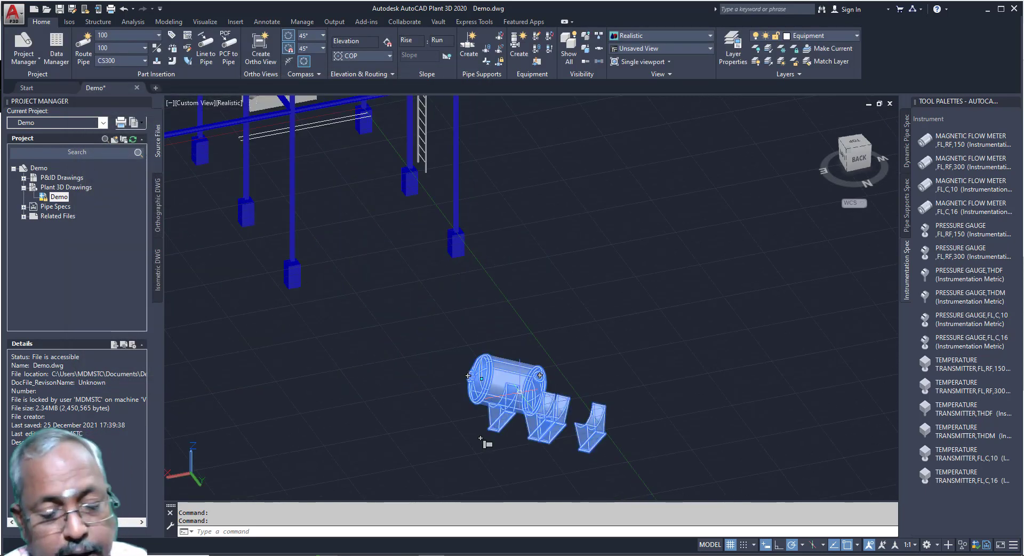
pyautogui.press('Delete')
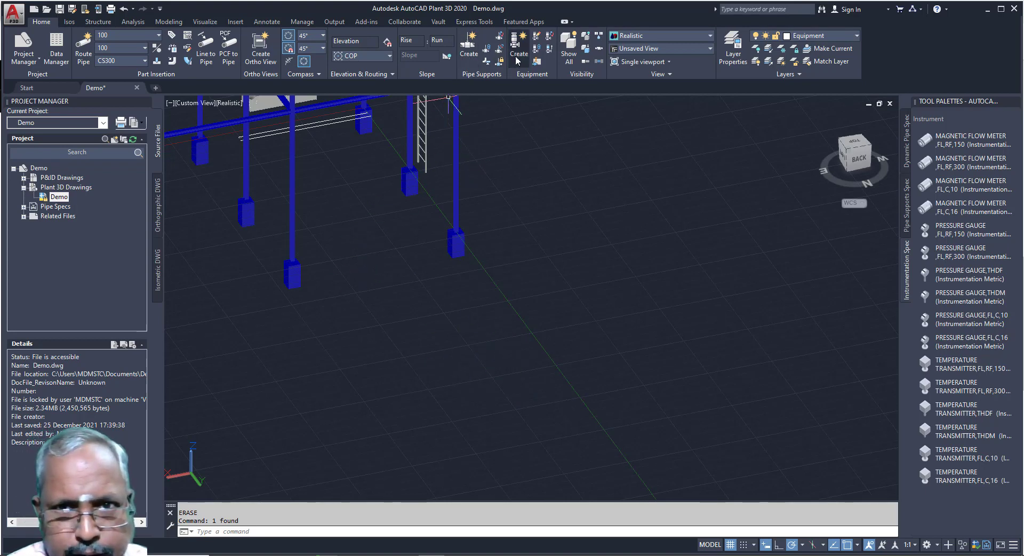
# Start another horizontal tank and remove the saddle from its first torispheric head, keeping the cylinder's saddle
pyautogui.click(517, 59)
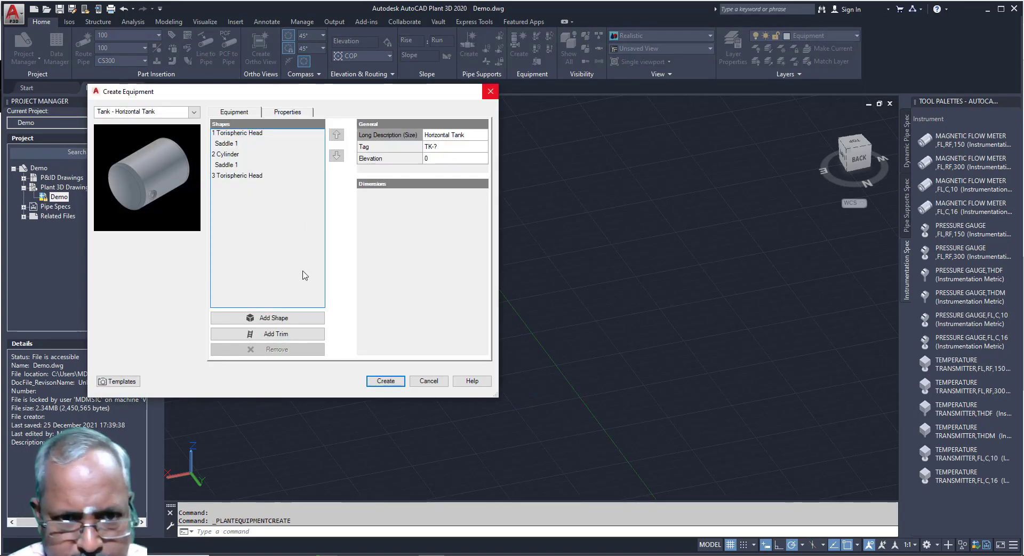
pyautogui.click(299, 334)
pyautogui.click(300, 335)
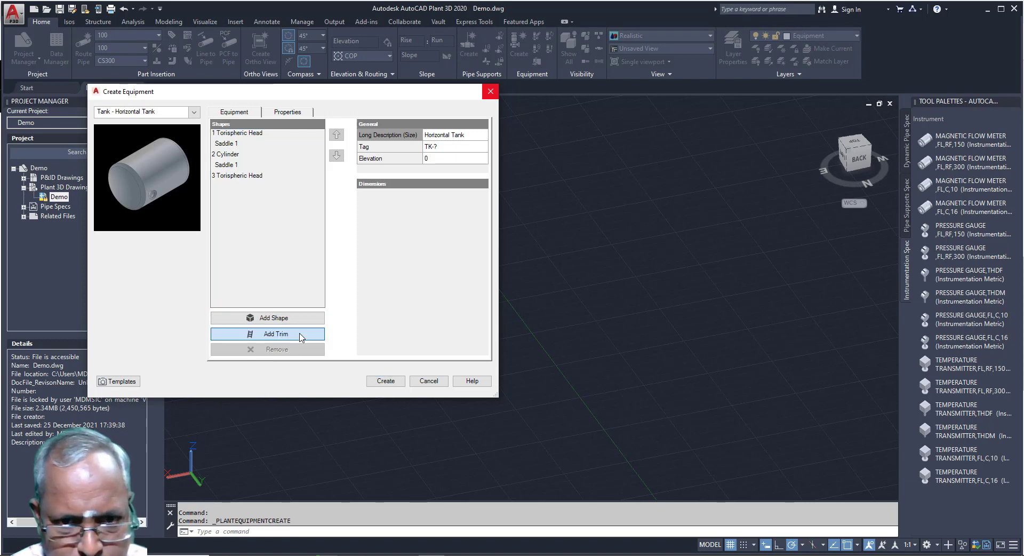
pyautogui.click(428, 389)
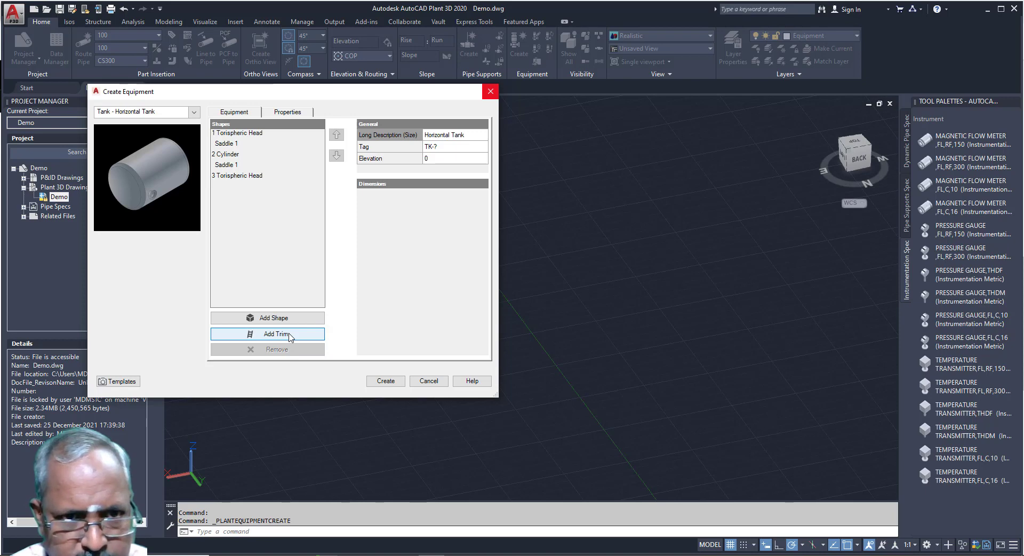
pyautogui.click(228, 138)
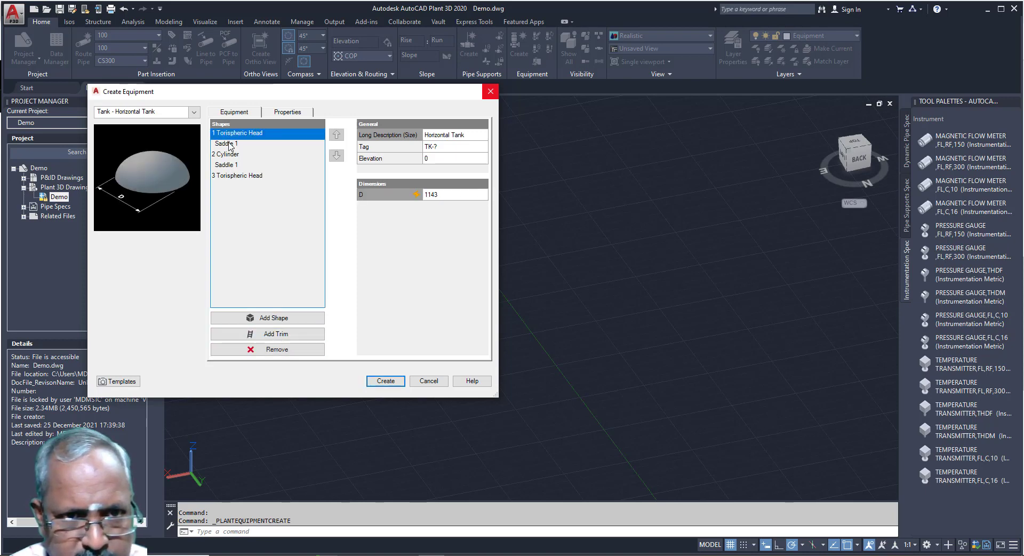
pyautogui.click(229, 143)
pyautogui.click(269, 350)
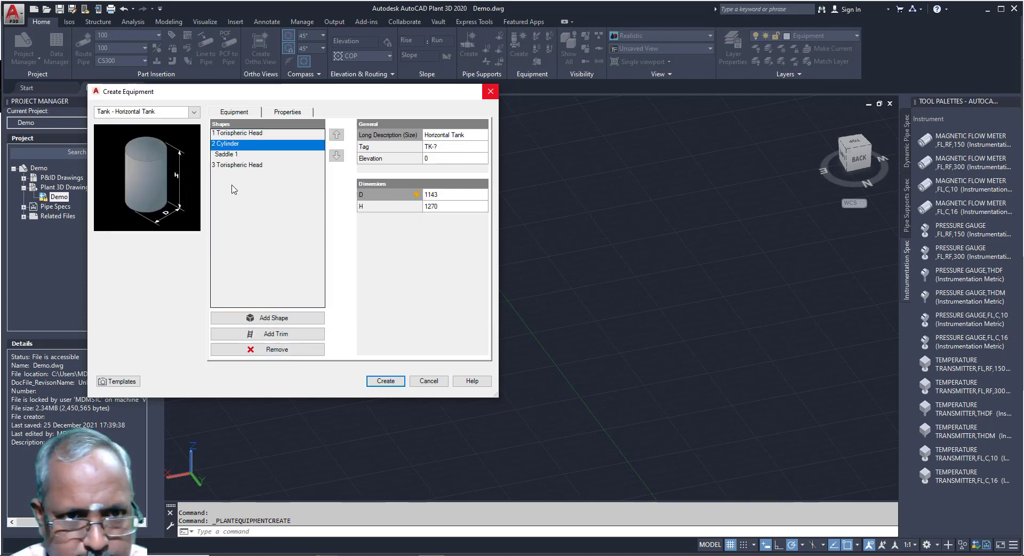
# Create the horizontal tank and place it on the ground near the structure's front corner footing, setting its rotation
pyautogui.click(392, 381)
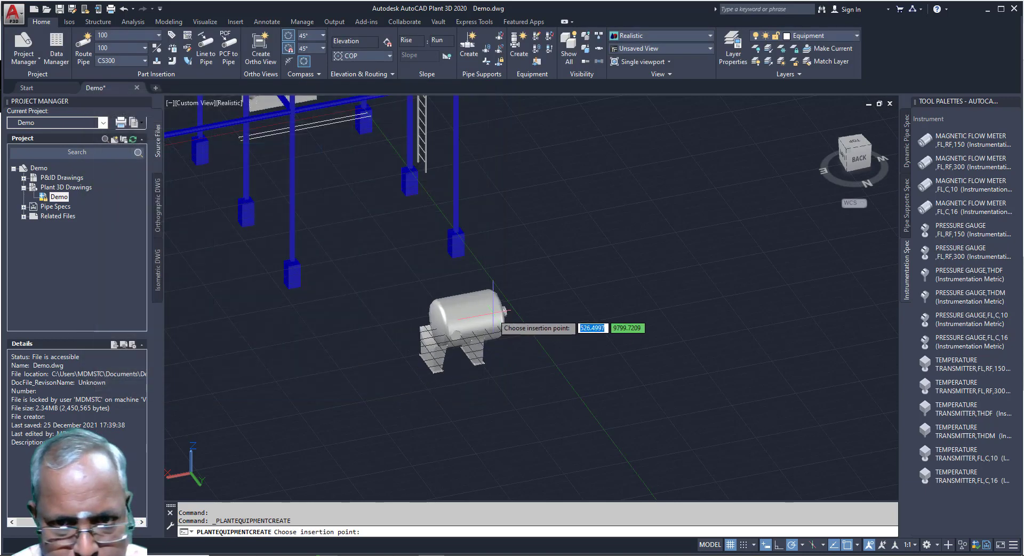
pyautogui.click(499, 301)
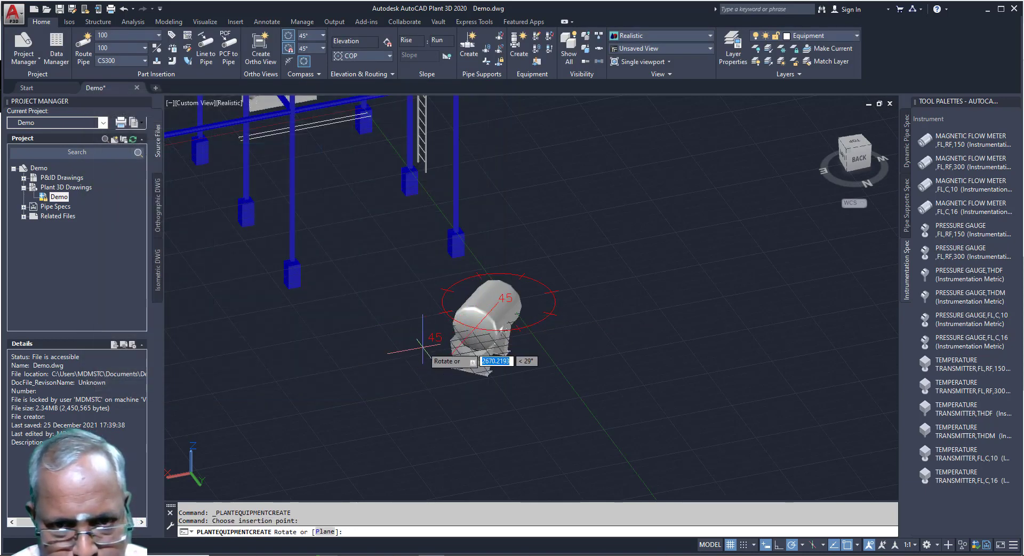
pyautogui.click(410, 318)
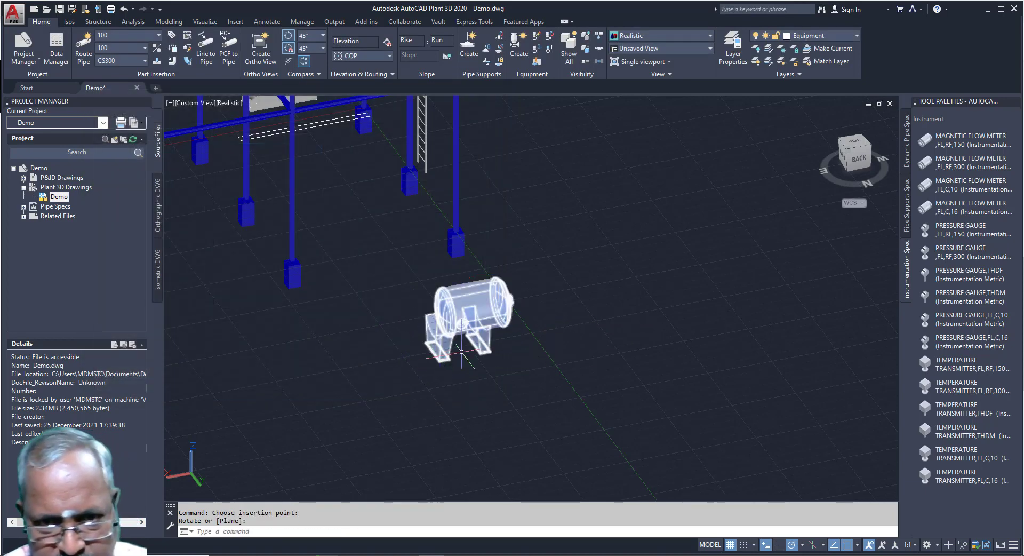
# Modify the new tank's equipment definition by removing the saddle from its cylinder
pyautogui.scroll(5, 467, 329)
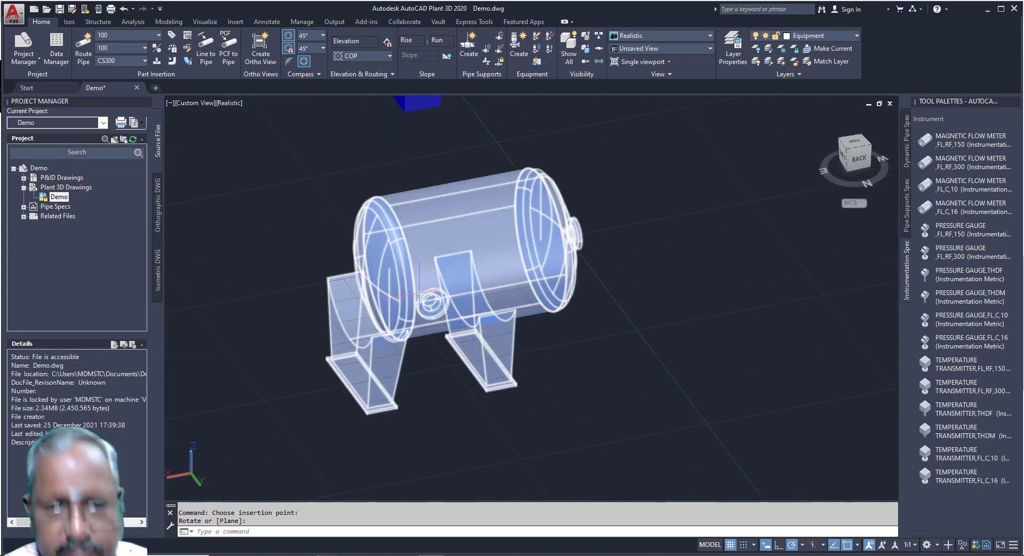
pyautogui.click(419, 293)
pyautogui.rightClick(420, 293)
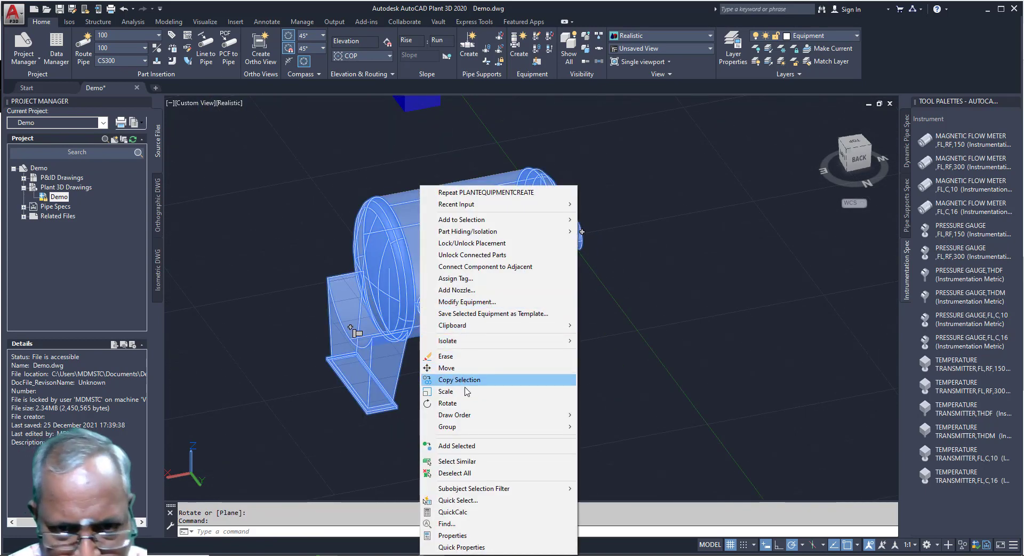
pyautogui.click(469, 302)
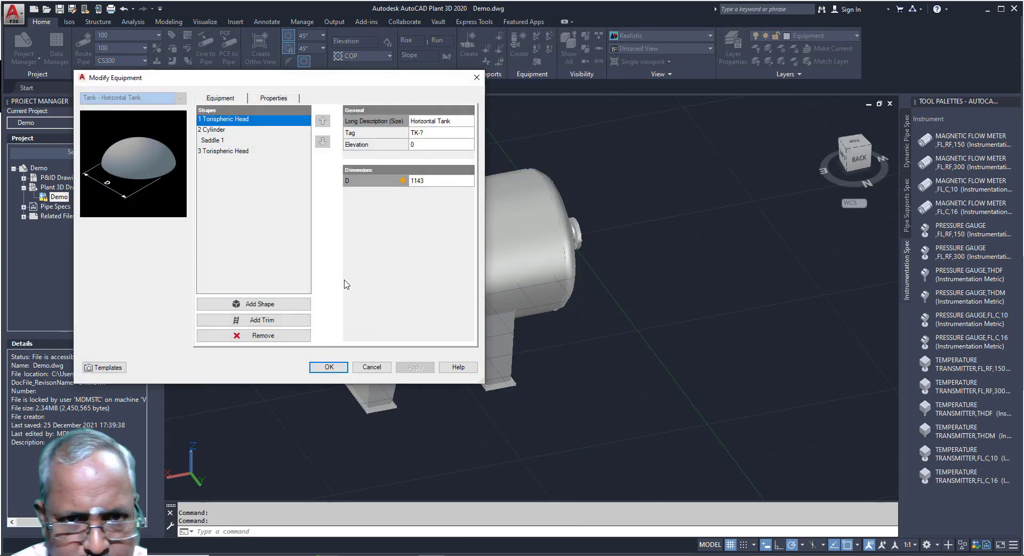
pyautogui.click(214, 140)
pyautogui.click(272, 336)
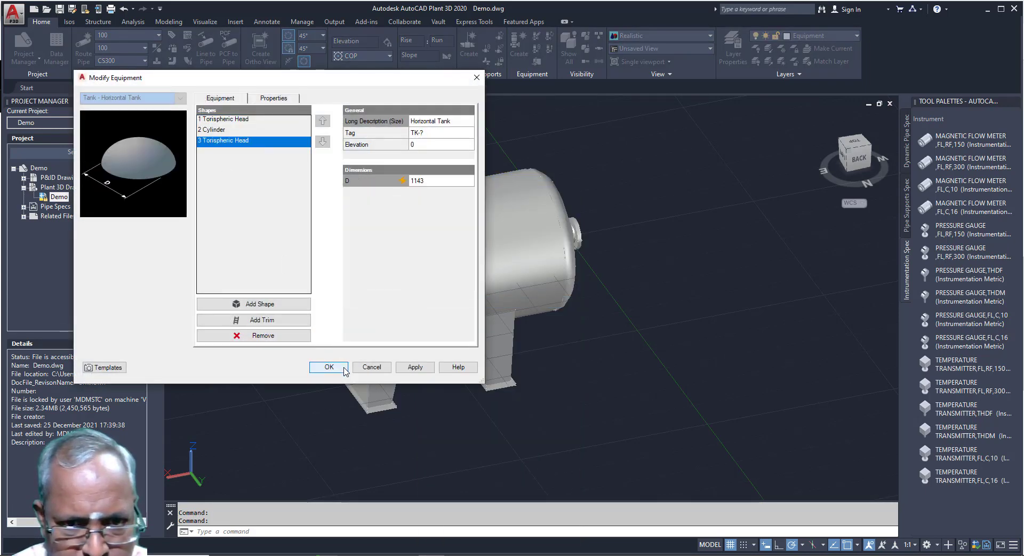
pyautogui.click(339, 367)
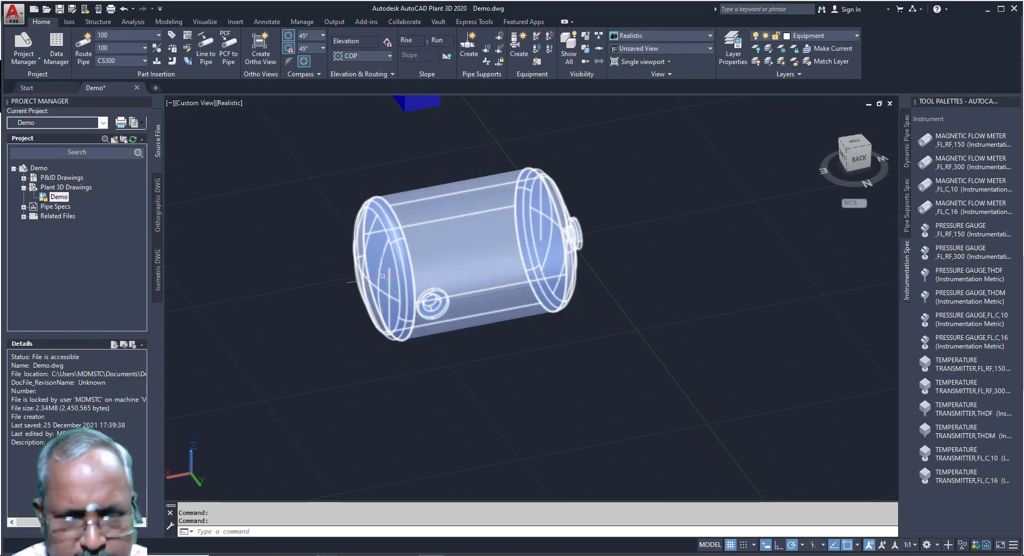
# Add a straight flanged nozzle, size 100 mm and pressure class 10, at a radial location on the ground-level horizontal tank
pyautogui.click(412, 260)
pyautogui.rightClick(412, 260)
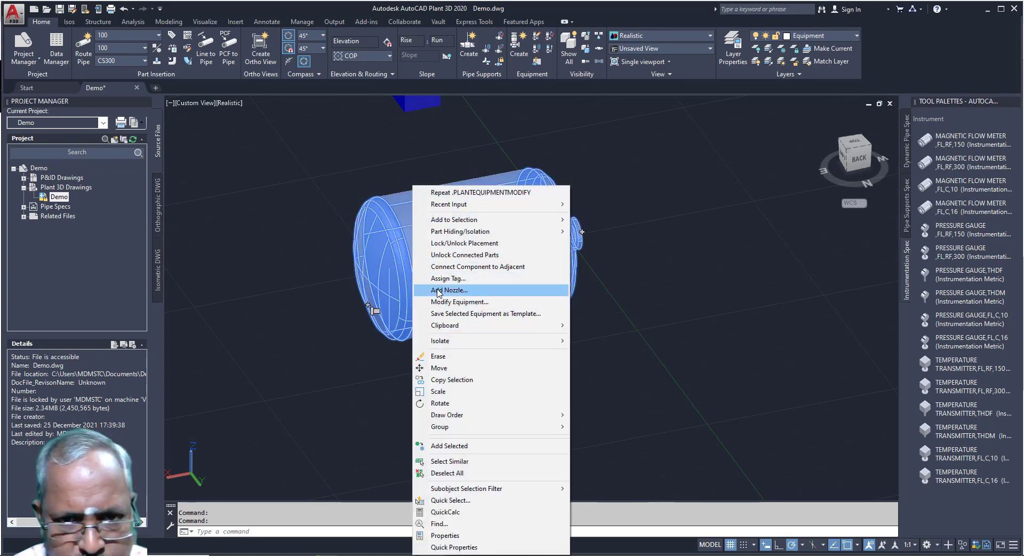
pyautogui.click(448, 290)
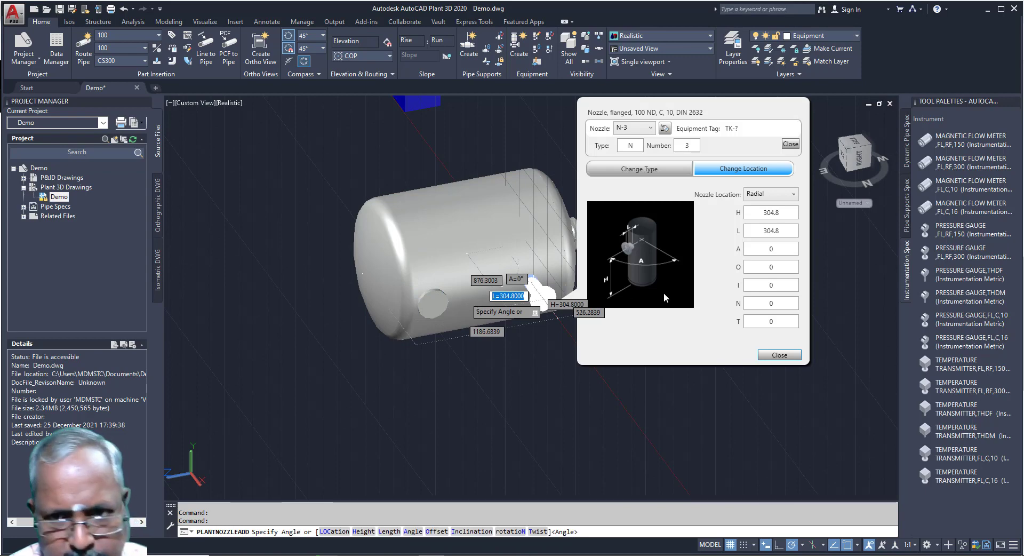
pyautogui.click(667, 172)
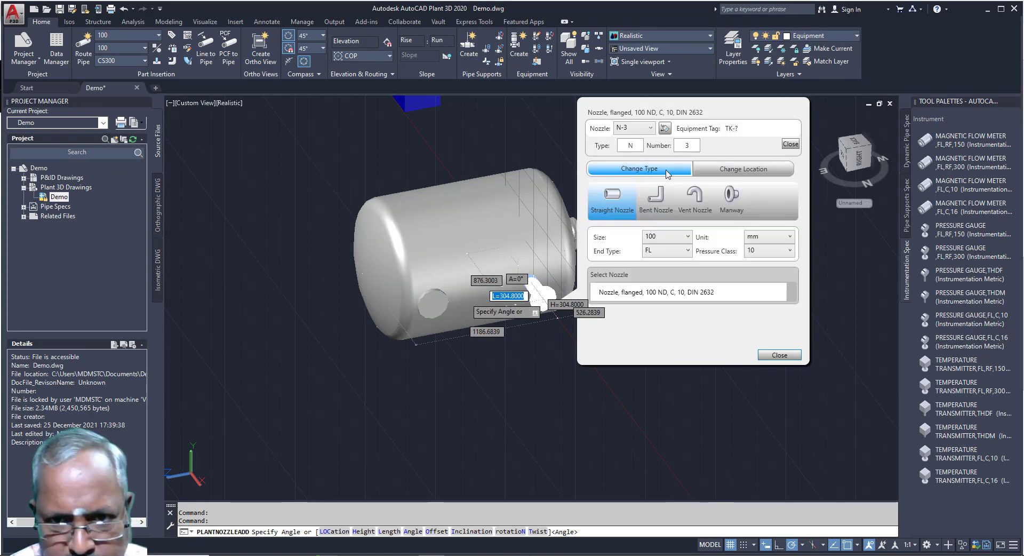
pyautogui.click(780, 354)
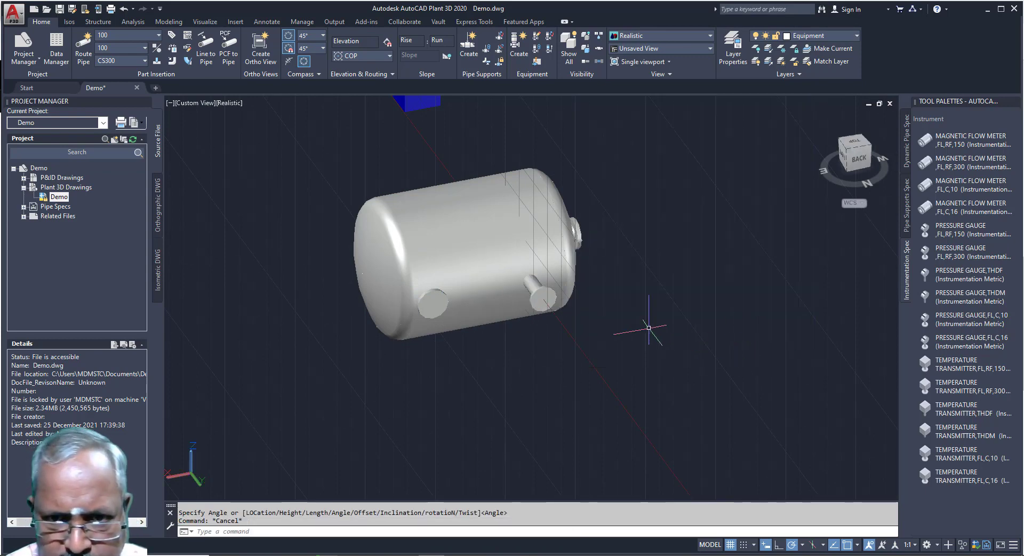
# Add another radial nozzle to the tank, numbered 4, using the default location values
pyautogui.click(487, 252)
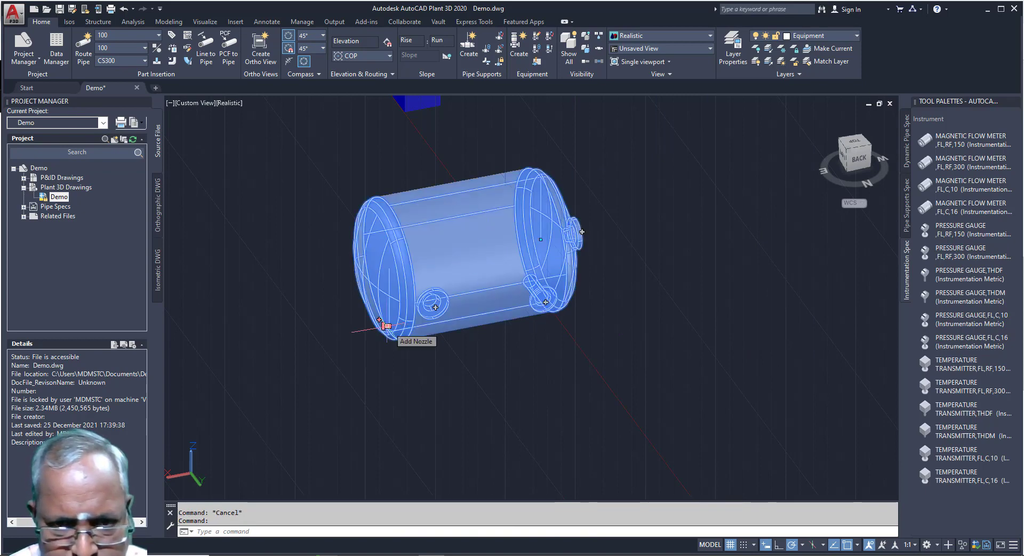
pyautogui.click(385, 325)
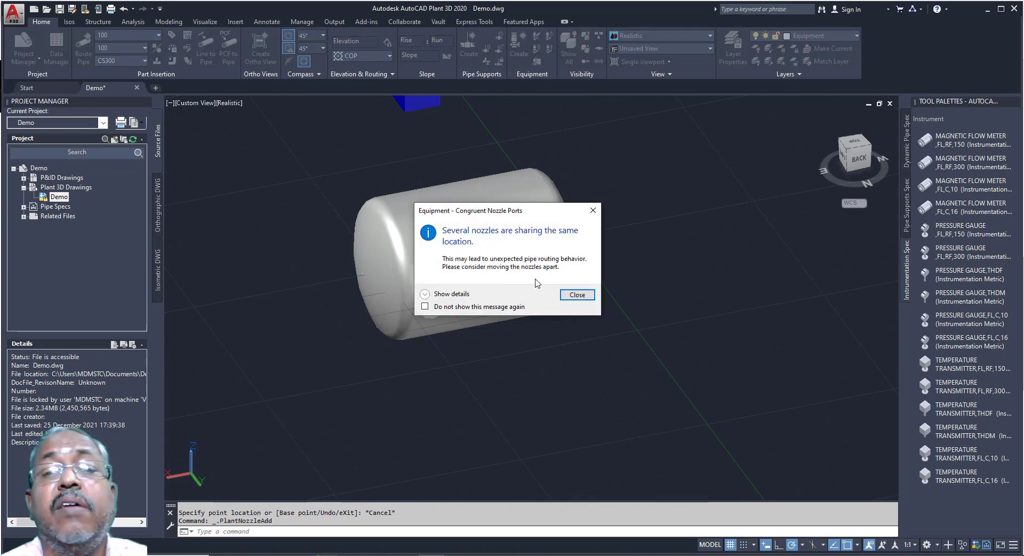
pyautogui.click(576, 295)
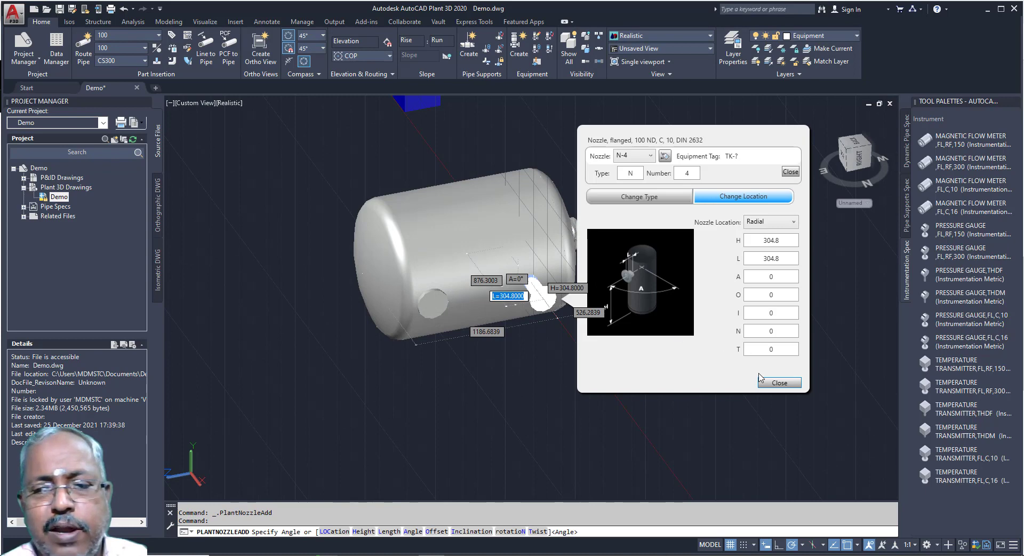
pyautogui.click(778, 383)
pyautogui.press('Escape')
pyautogui.press('Escape')
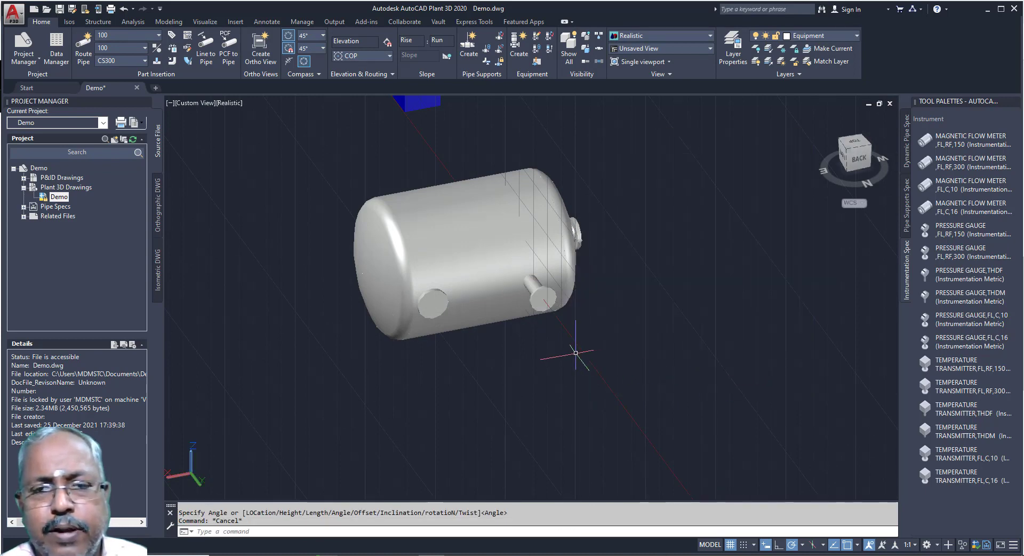
# Erase the ground-level horizontal tank together with its nozzles
pyautogui.click(485, 265)
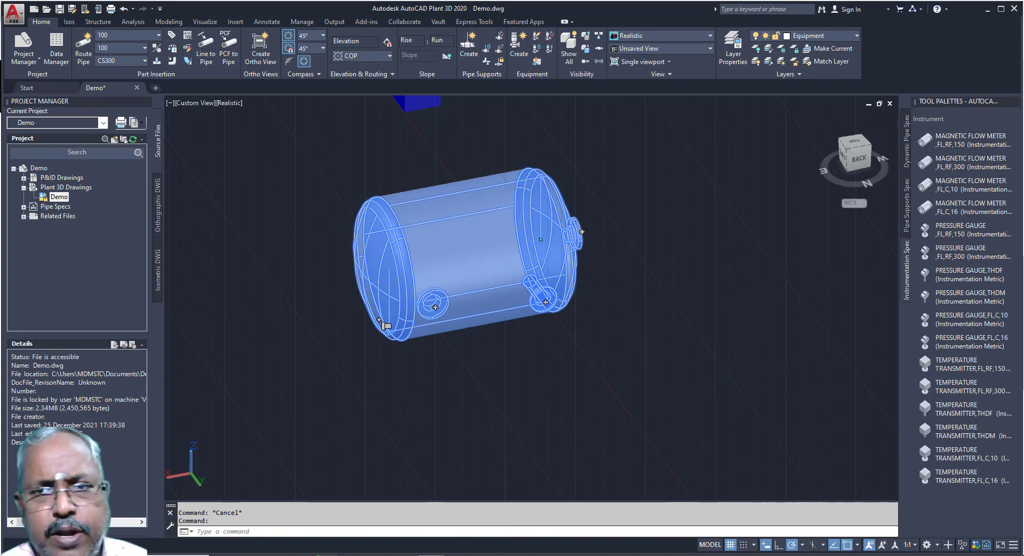
pyautogui.press('Delete')
pyautogui.scroll(-6, 519, 248)
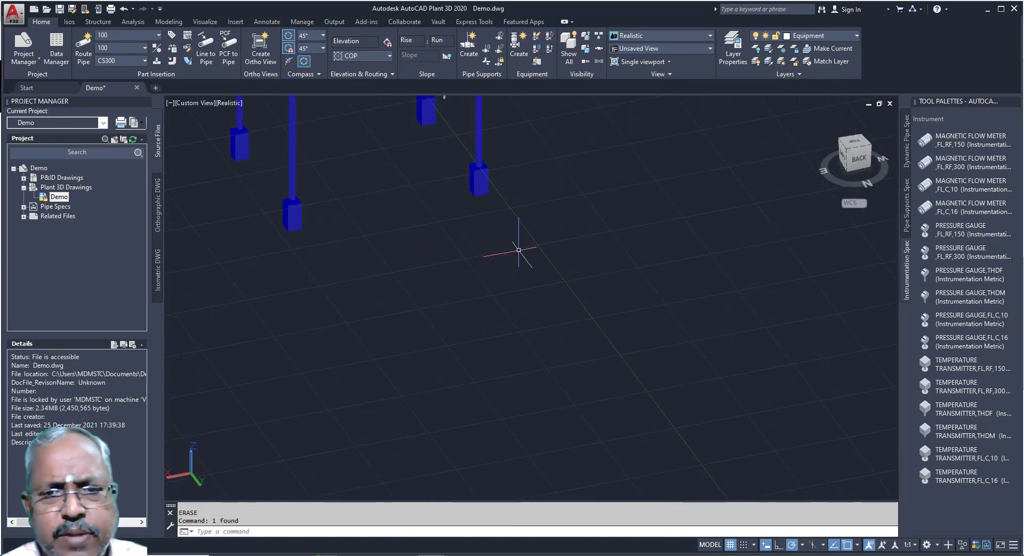
pyautogui.scroll(3, 479, 170)
pyautogui.scroll(2, 479, 169)
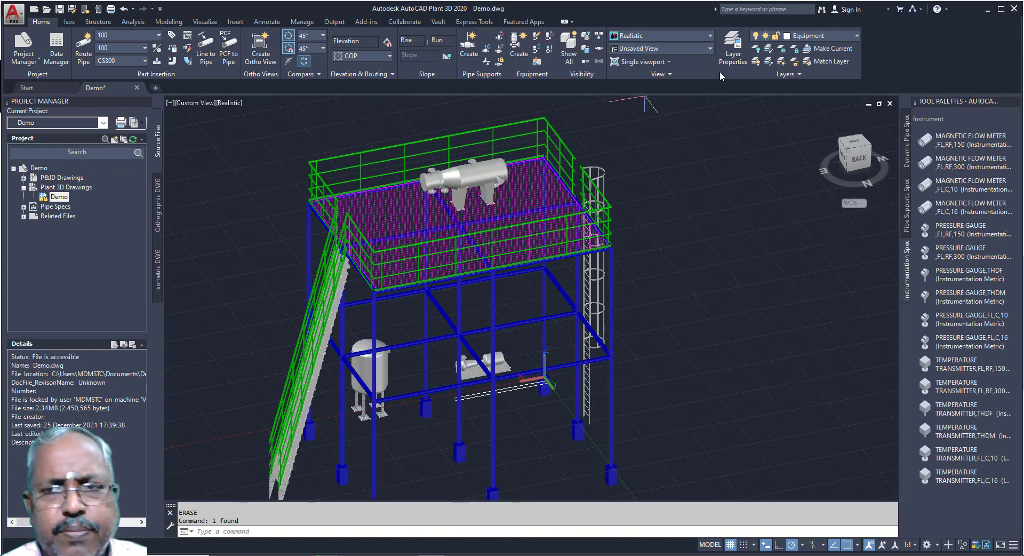
# Turn on the Piping layer
pyautogui.click(816, 36)
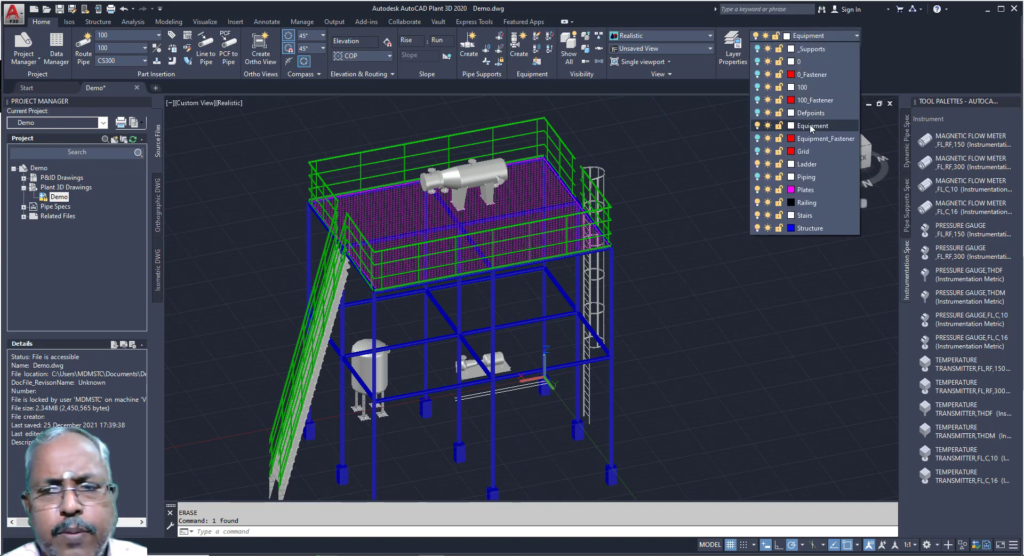
pyautogui.click(757, 178)
pyautogui.click(757, 177)
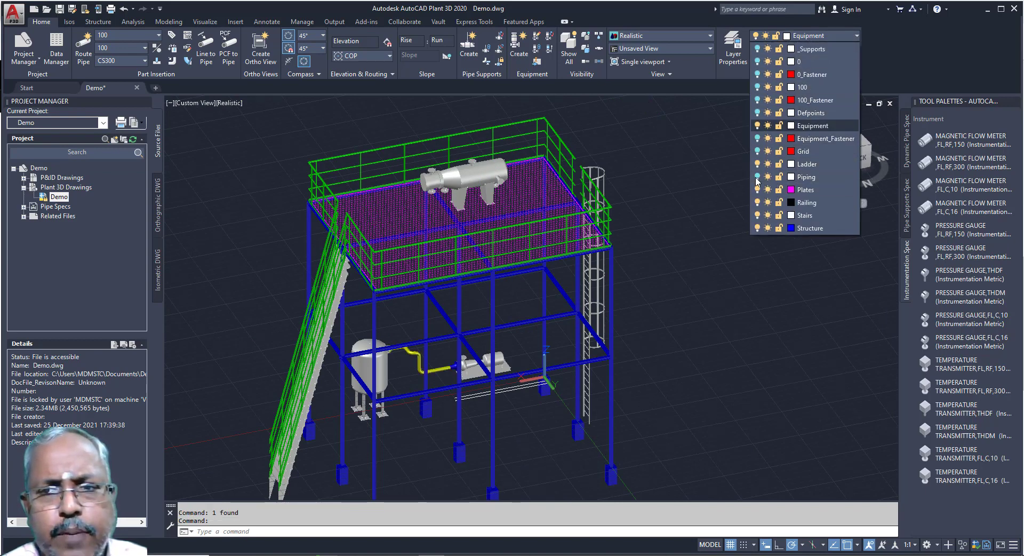
pyautogui.click(695, 241)
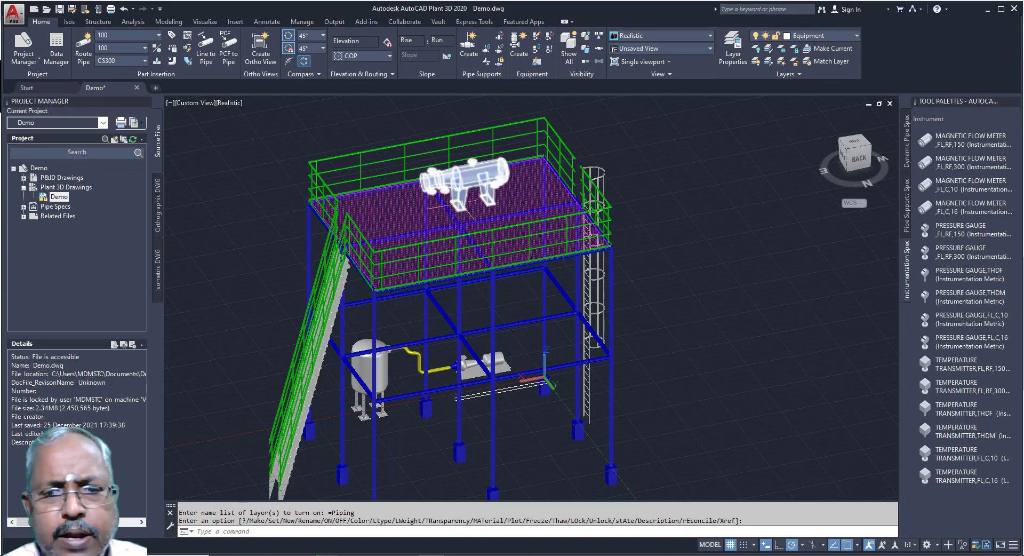
# Turn on the layers 100, _Supports, 0, 0_Fastener, 100_Fastener, Defpoints, Equipment_Fastener and Grid
pyautogui.click(832, 38)
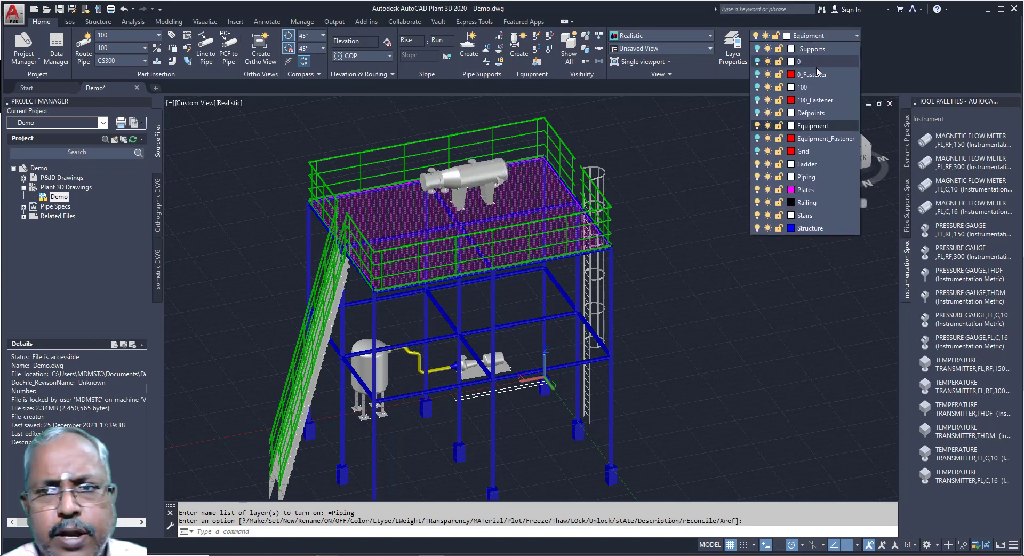
pyautogui.click(757, 88)
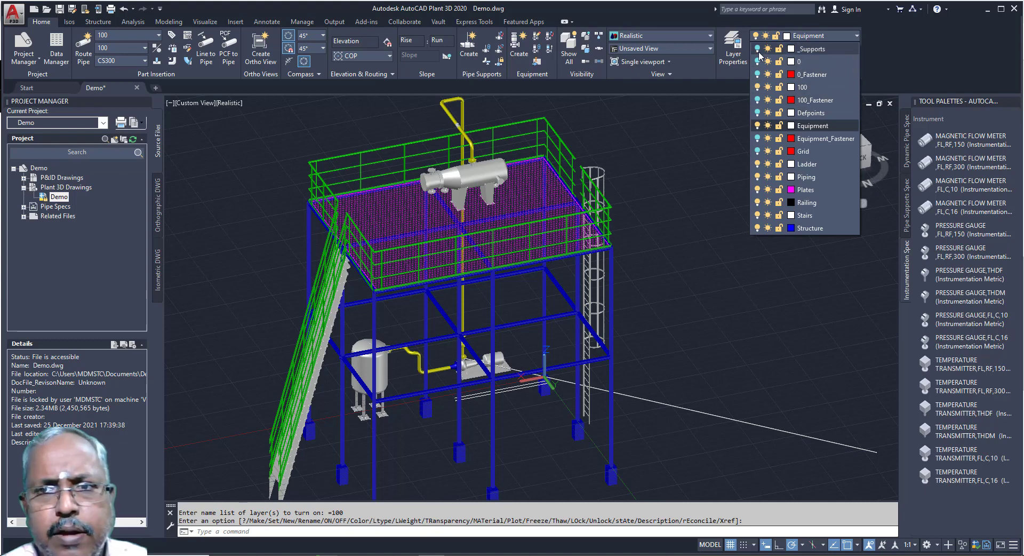
pyautogui.click(756, 49)
pyautogui.click(757, 62)
pyautogui.click(757, 75)
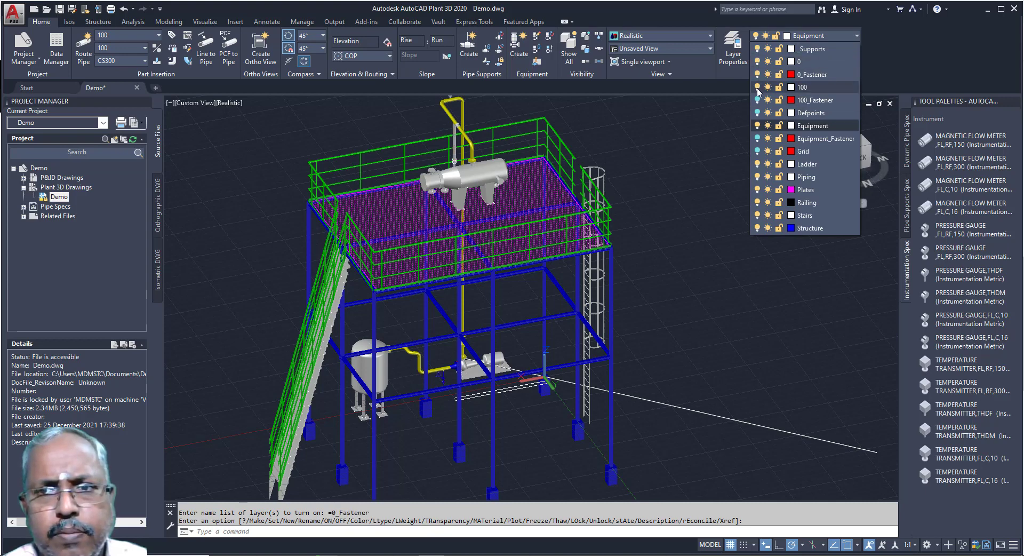
pyautogui.click(758, 101)
pyautogui.click(758, 113)
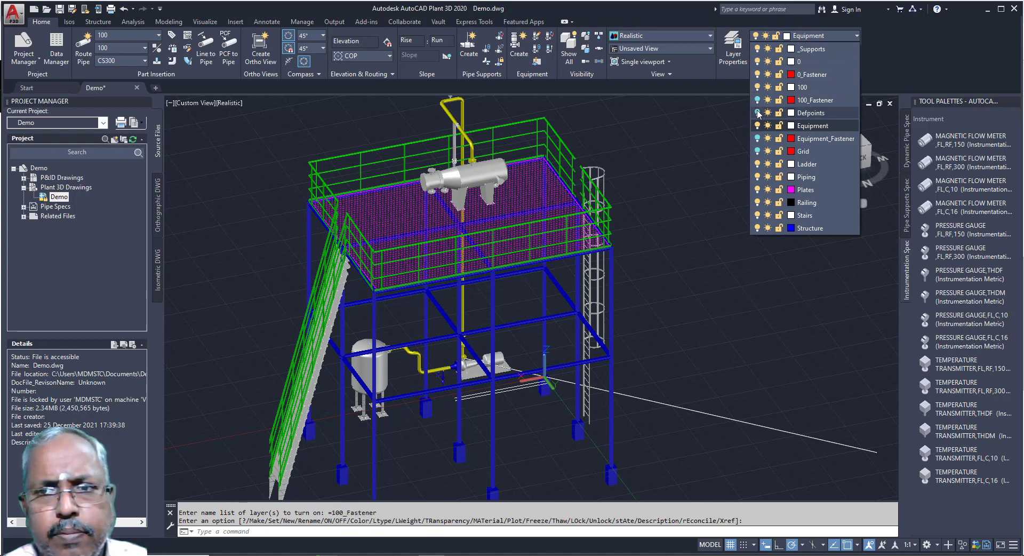
pyautogui.click(758, 140)
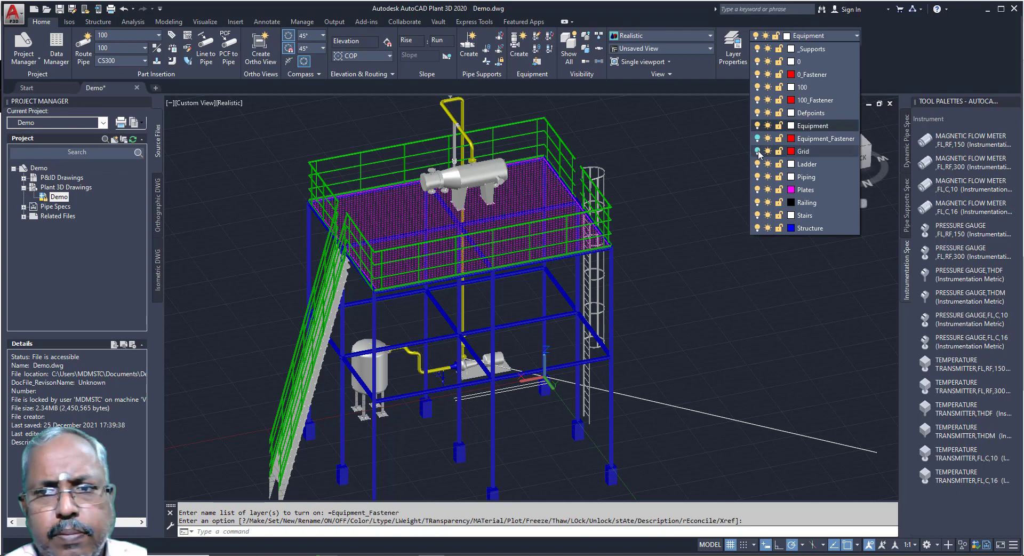
pyautogui.click(711, 213)
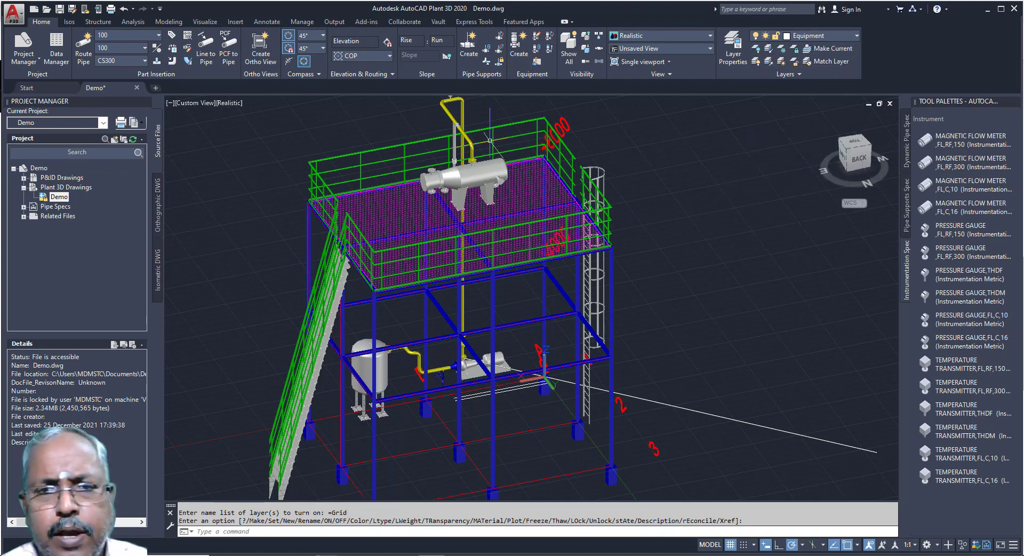
pyautogui.press('Escape')
# Examine the piping and platform equipment from the front of the structure, and review the line number choices for pipe routing
pyautogui.scroll(4, 467, 125)
pyautogui.scroll(-5, 467, 126)
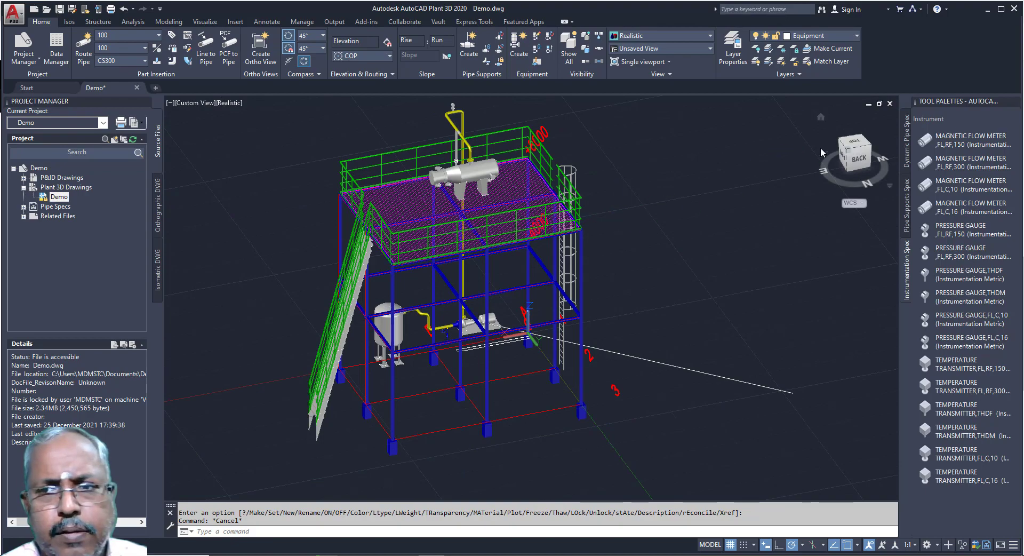
pyautogui.moveTo(851, 157); pyautogui.dragTo(424, 137)
pyautogui.scroll(8, 416, 180)
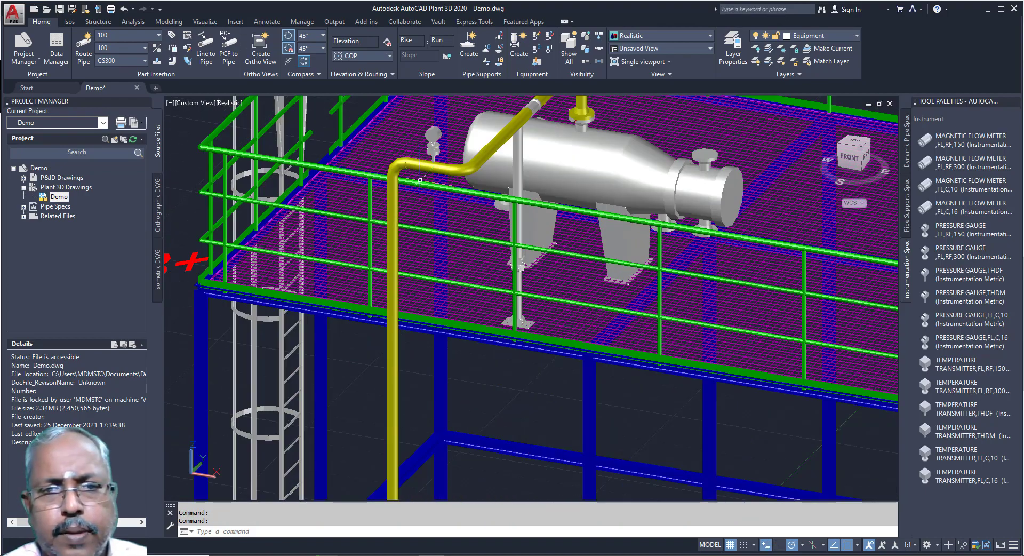
pyautogui.scroll(-8, 416, 180)
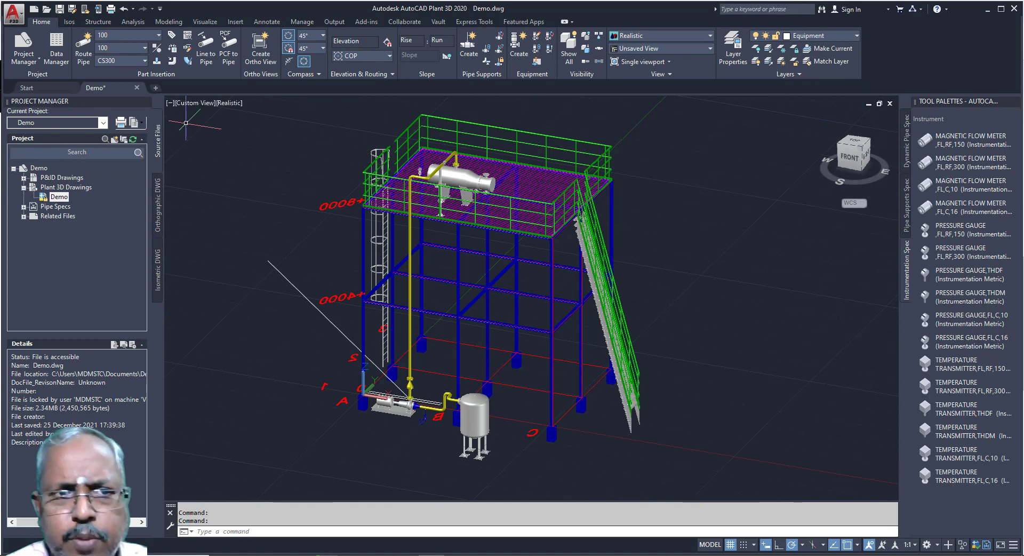
pyautogui.click(84, 60)
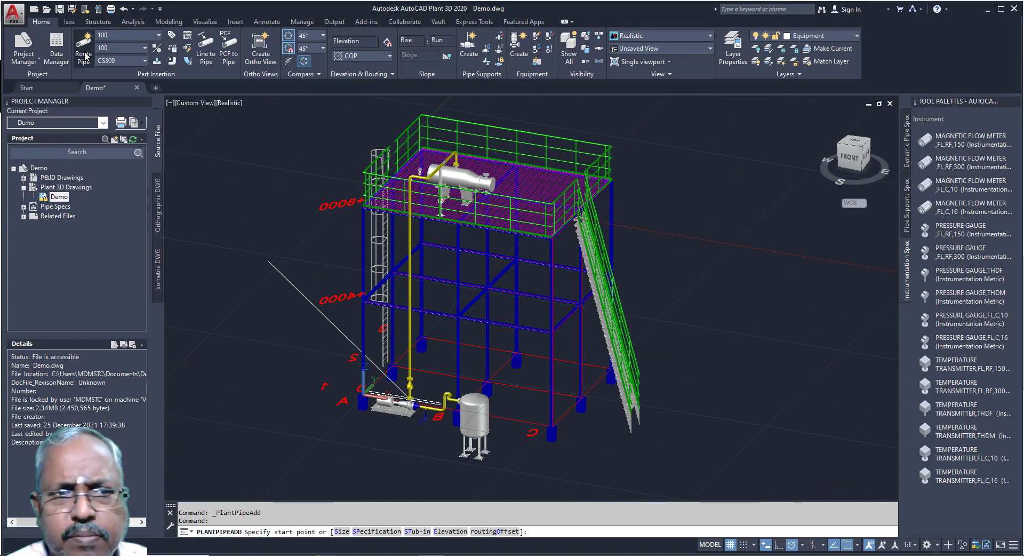
pyautogui.click(154, 36)
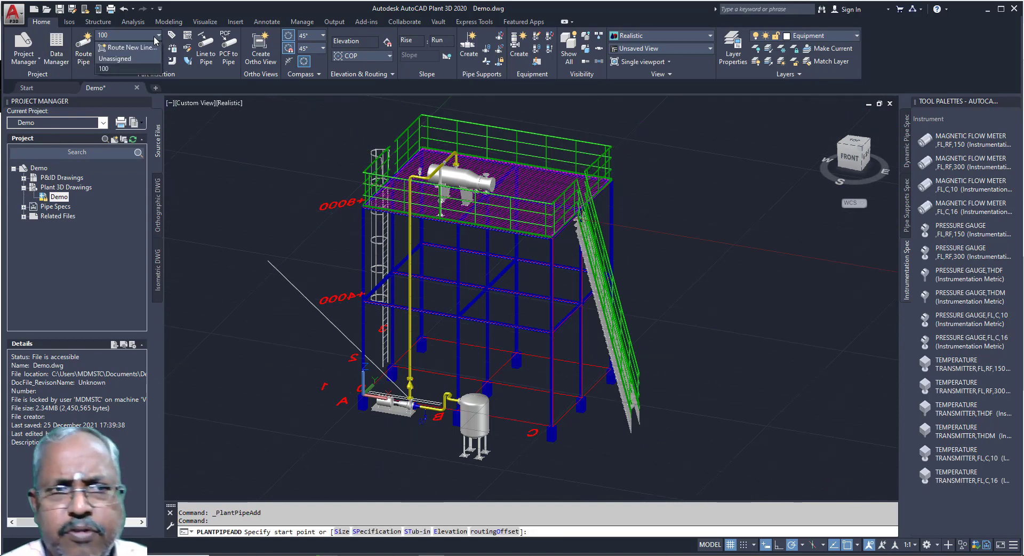
pyautogui.click(153, 36)
pyautogui.press('Escape')
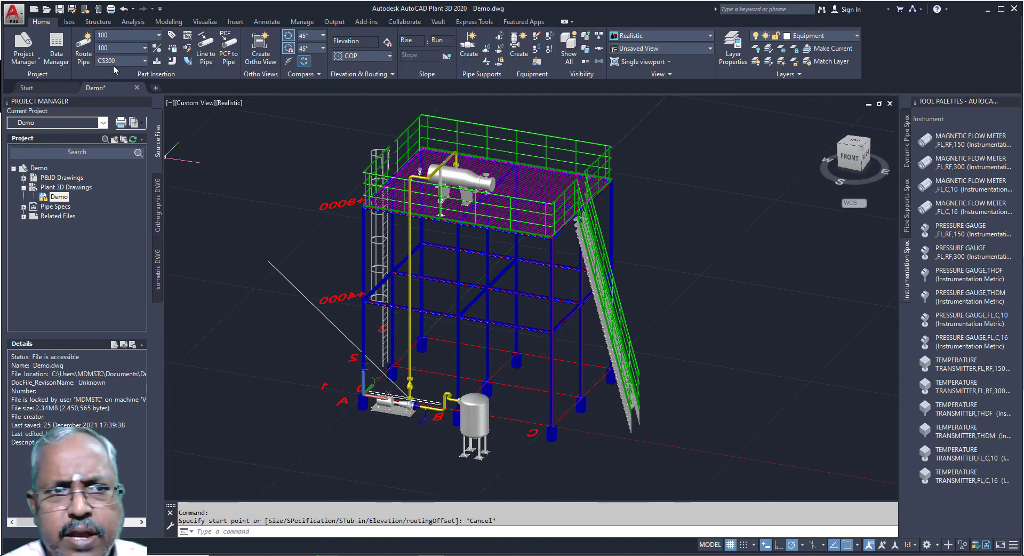
# Route a size 100 CS300 pipe freehand beside the staircase, with two horizontal legs, a vertical rise and a horizontal return leg
pyautogui.click(84, 47)
pyautogui.click(678, 307)
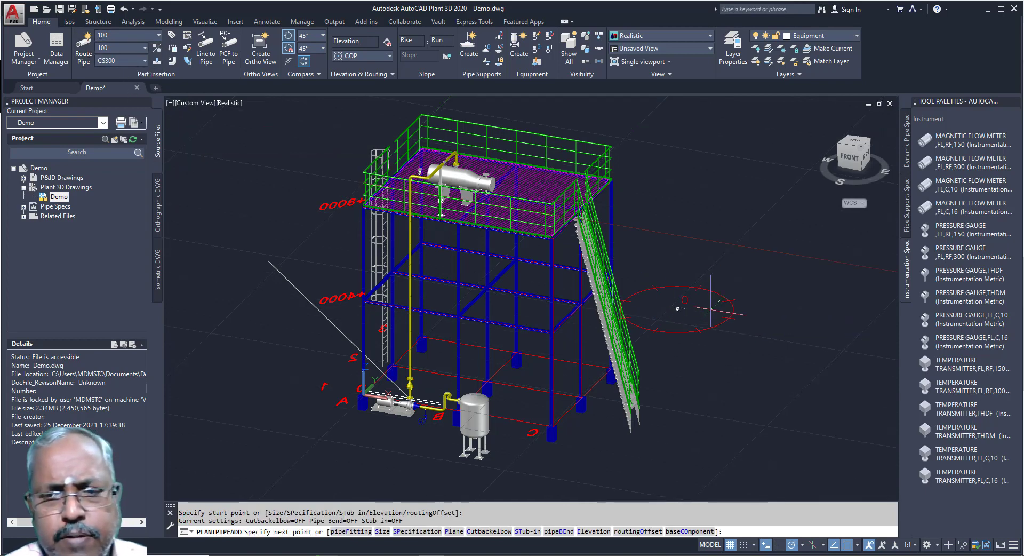
pyautogui.click(785, 316)
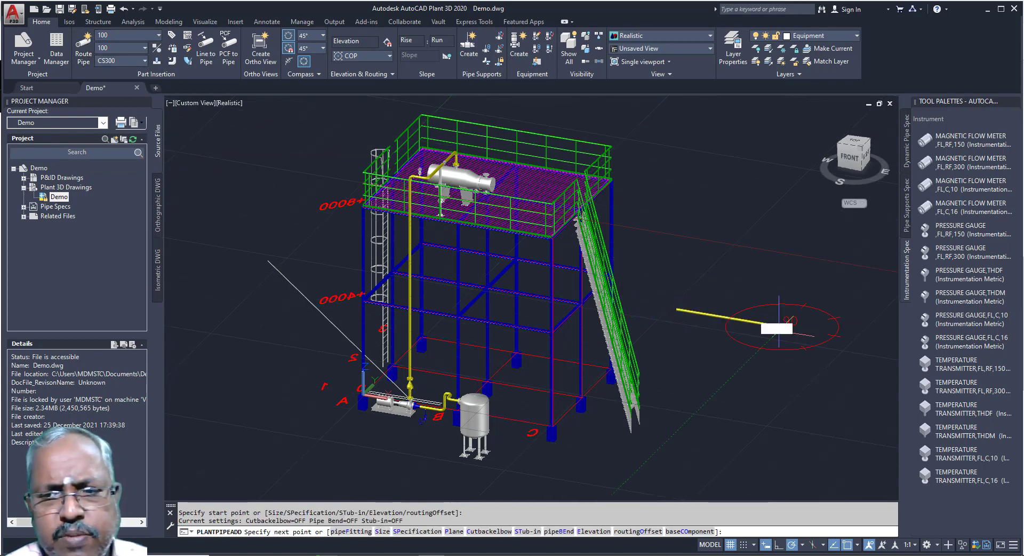
pyautogui.click(794, 285)
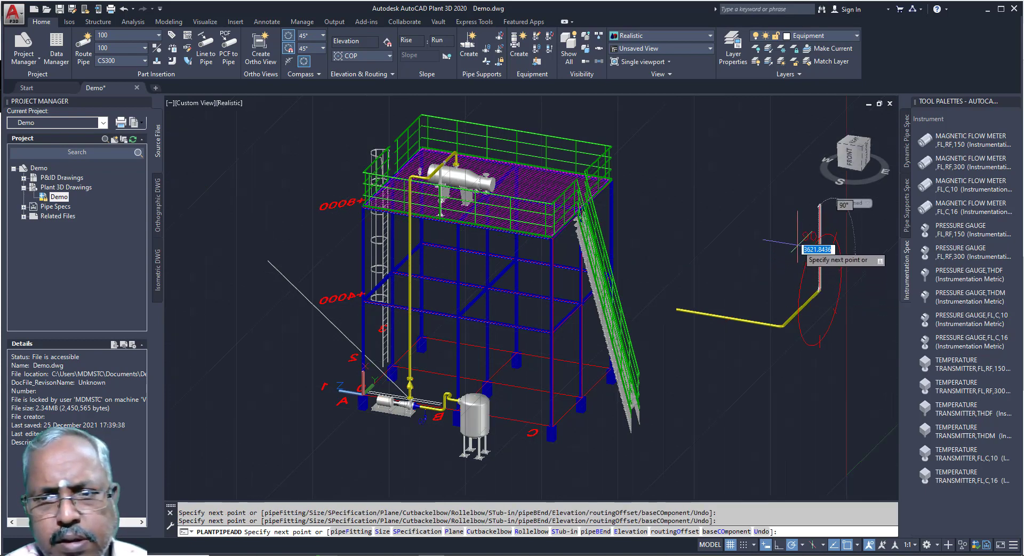
pyautogui.click(819, 207)
pyautogui.click(738, 241)
pyautogui.press('Escape')
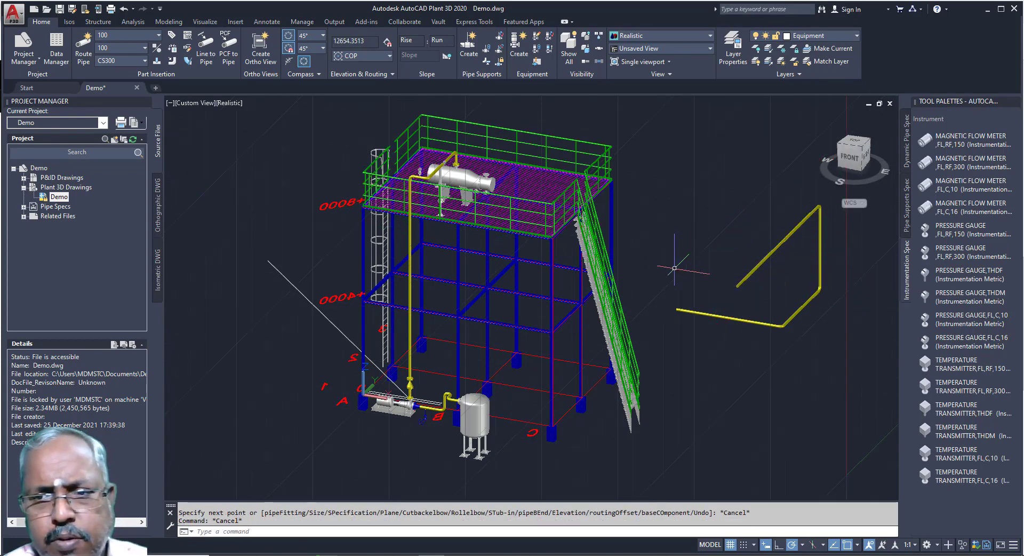
# Erase the whole freehand pipe run beside the staircase
pyautogui.click(860, 151)
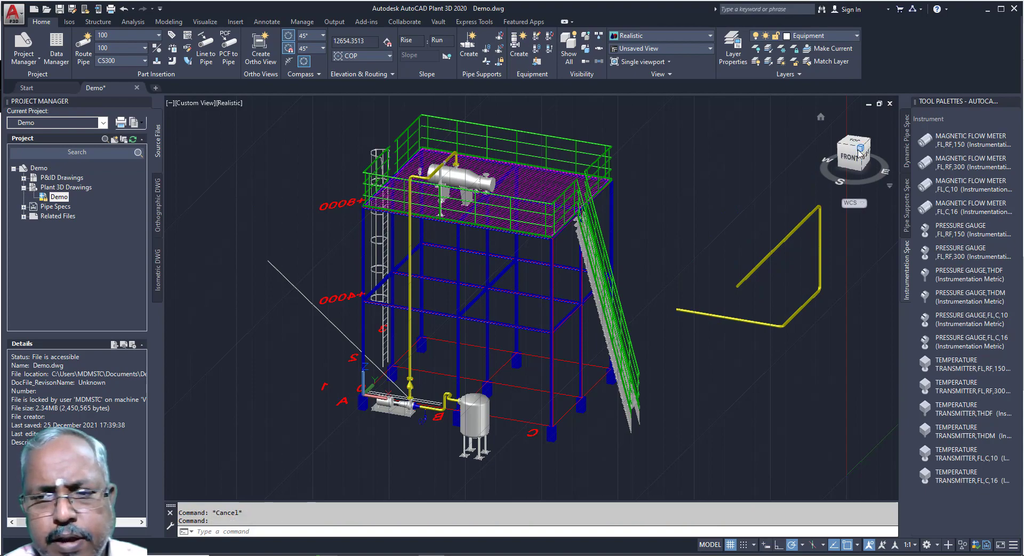
pyautogui.moveTo(837, 153); pyautogui.dragTo(172, 151)
pyautogui.press('Escape')
pyautogui.click(831, 410)
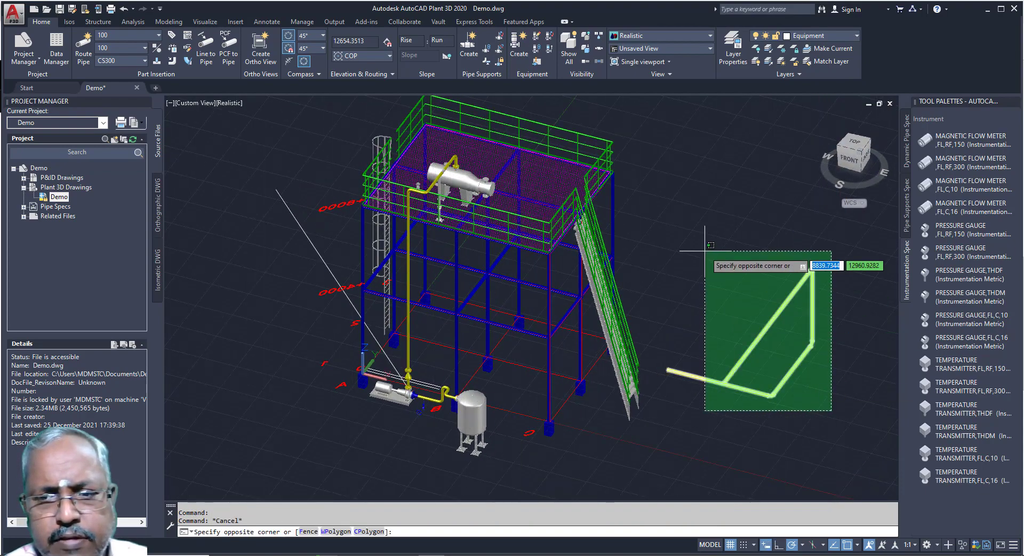
pyautogui.click(705, 251)
pyautogui.press('Delete')
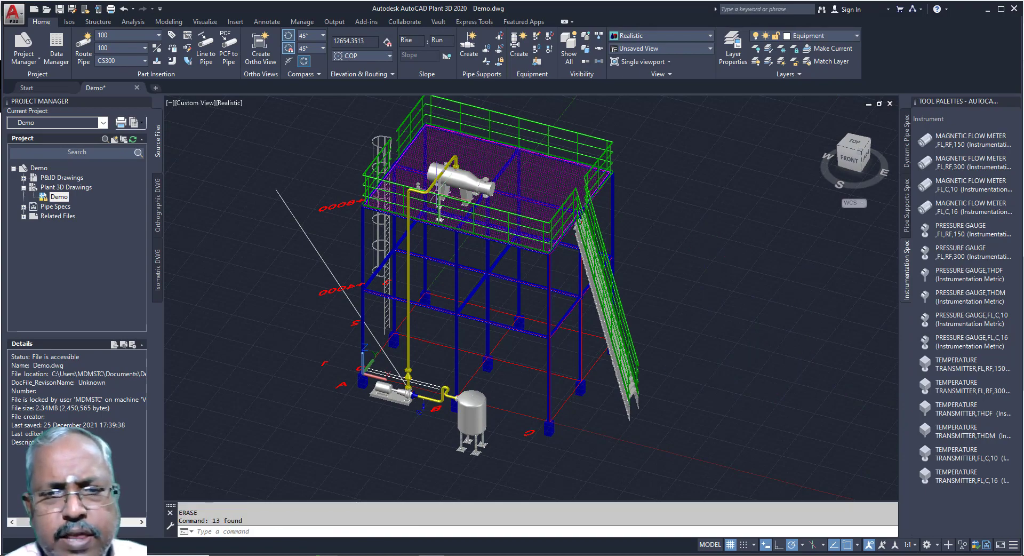
# Insert a Tee,BV (CS300) on the straight pipe leg beside the horizontal vessel with a rotation angle of -90
pyautogui.scroll(6, 433, 169)
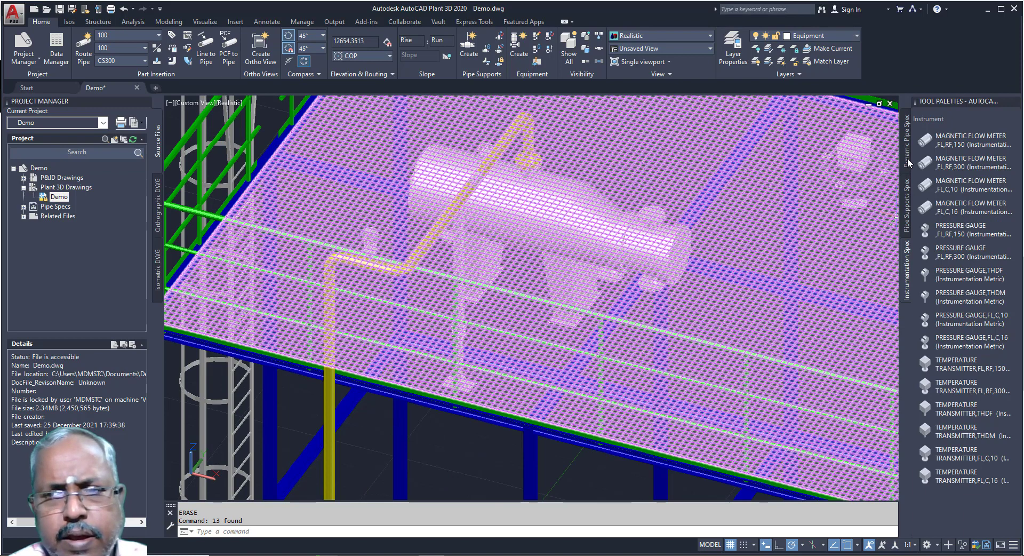
pyautogui.click(908, 163)
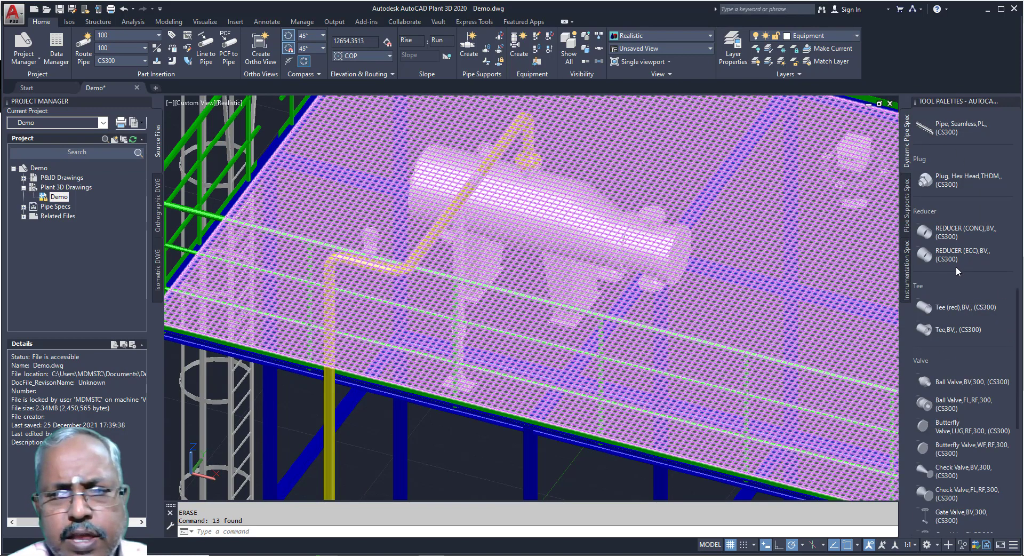
pyautogui.click(934, 340)
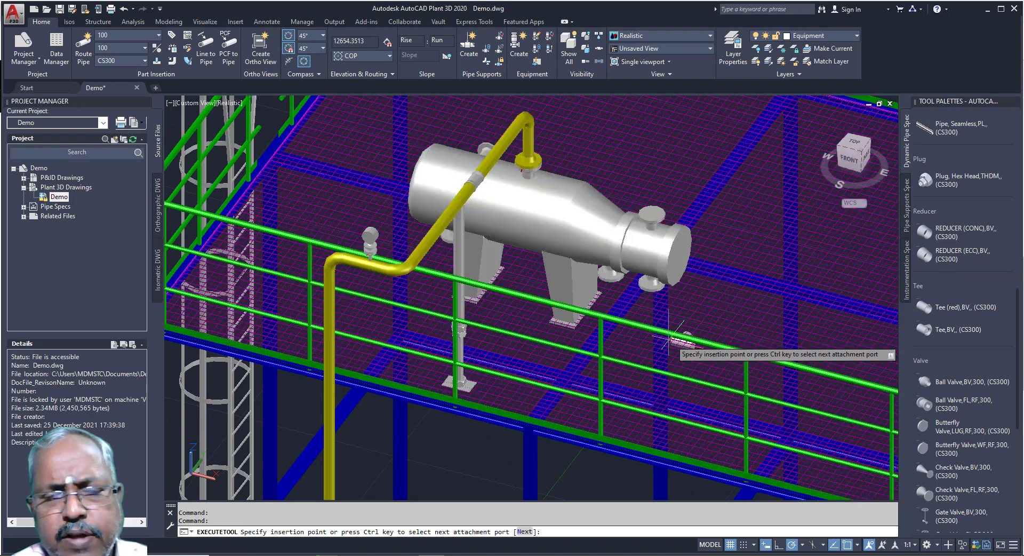
pyautogui.click(438, 226)
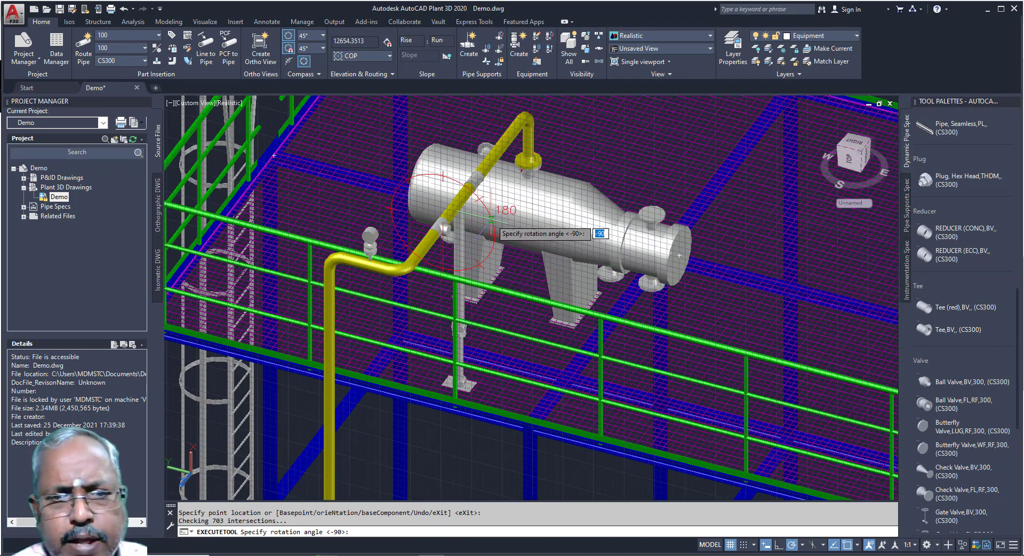
pyautogui.press('Return')
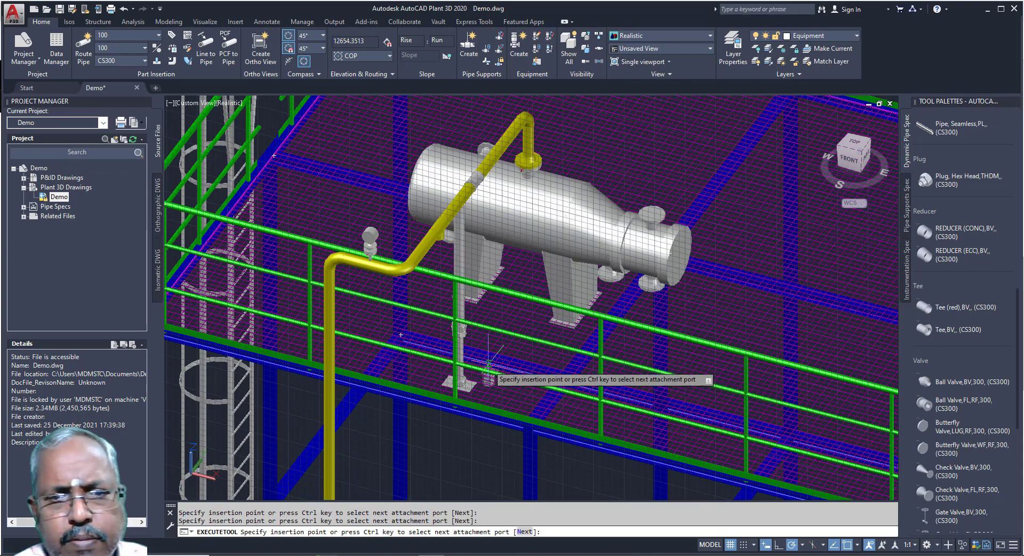
pyautogui.scroll(8, 488, 364)
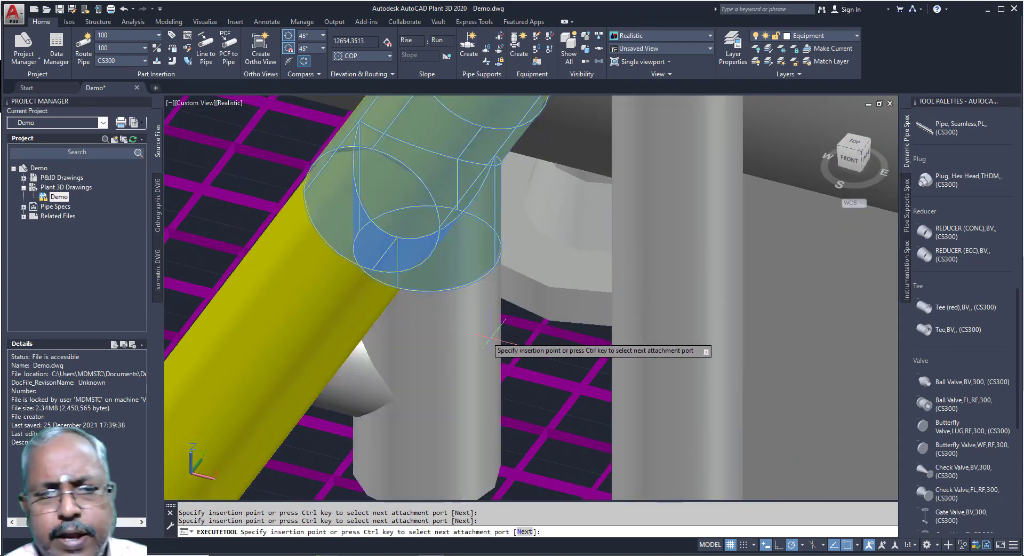
pyautogui.press('Escape')
pyautogui.scroll(3, 502, 379)
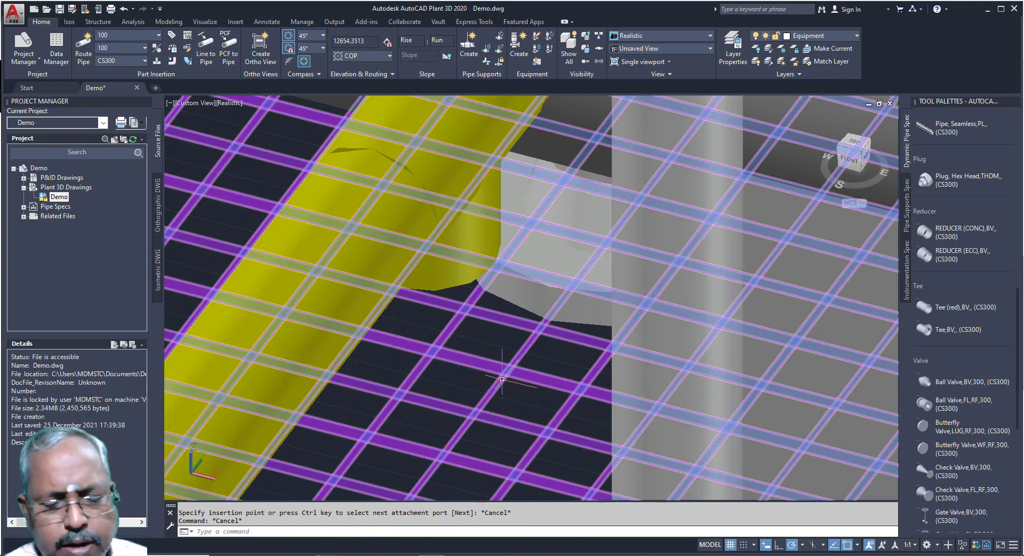
# Erase the inserted tee from the pipe beside the horizontal vessel
pyautogui.click(470, 264)
pyautogui.press('Delete')
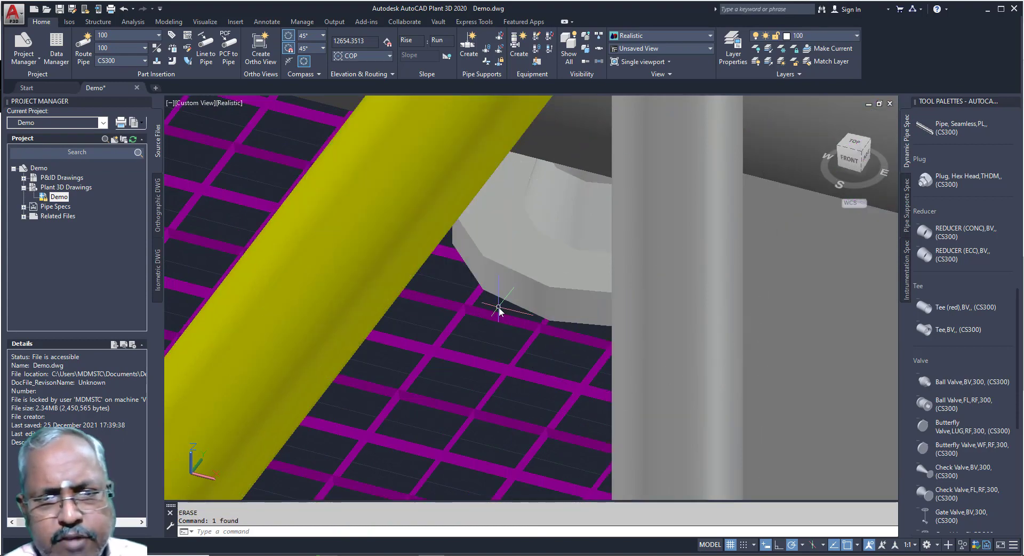
pyautogui.scroll(-6, 492, 290)
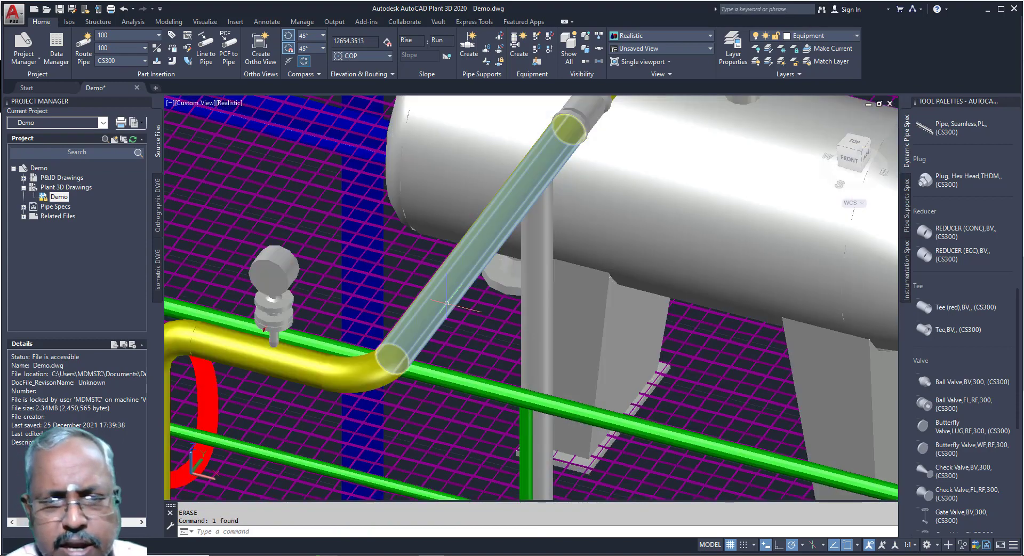
pyautogui.click(445, 303)
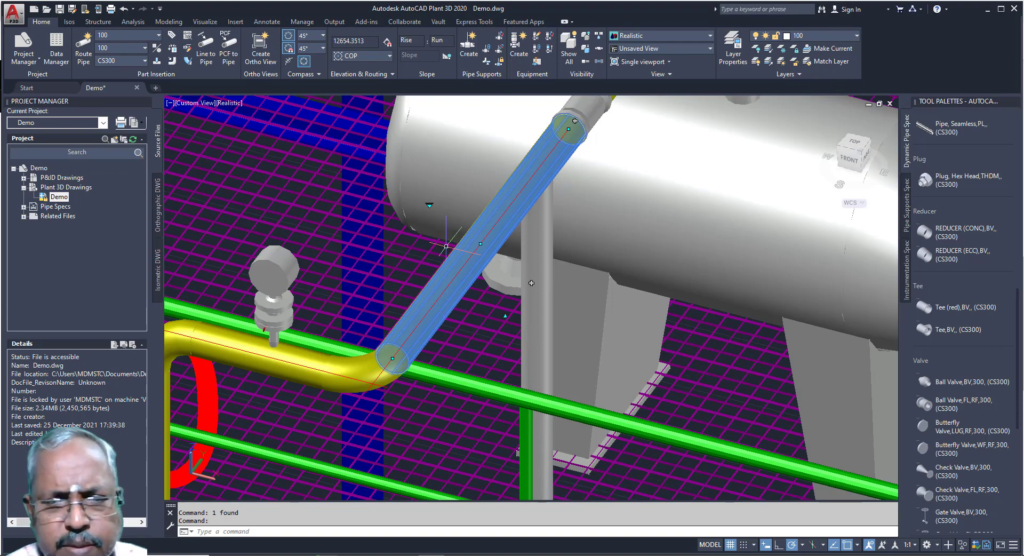
pyautogui.click(531, 282)
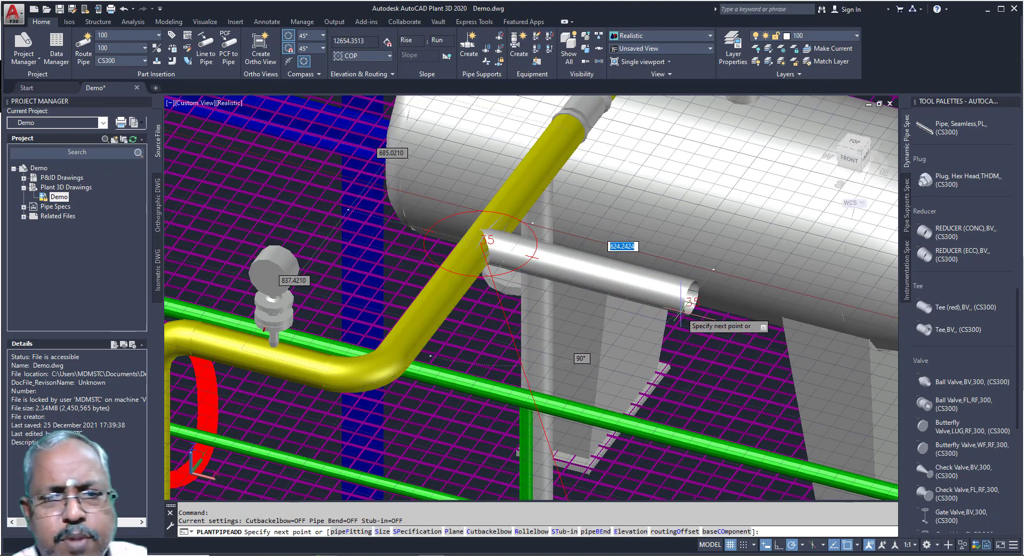
pyautogui.press('Escape')
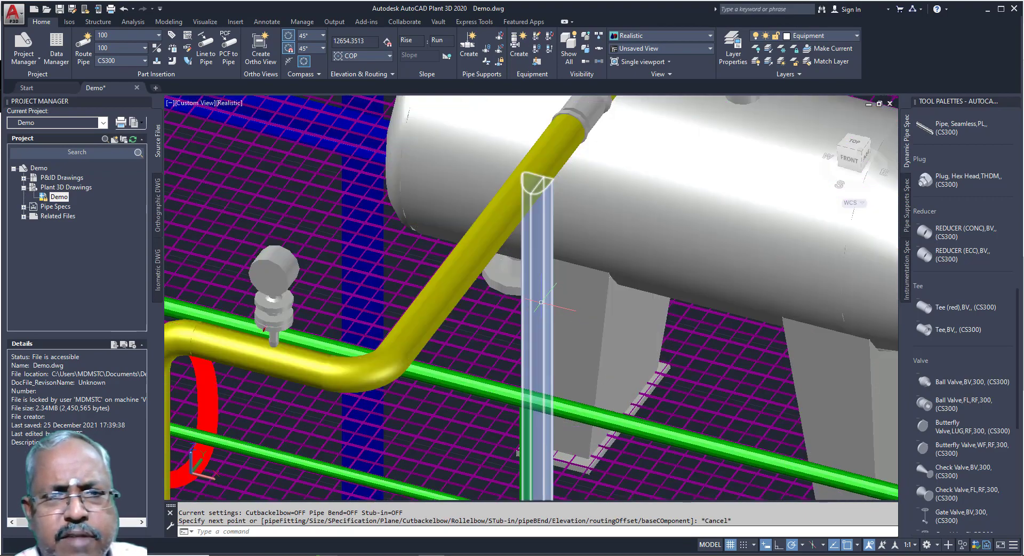
# Review the components in the instrumentation, dynamic pipe and pipe supports specs alongside the platform piping
pyautogui.scroll(-6, 541, 303)
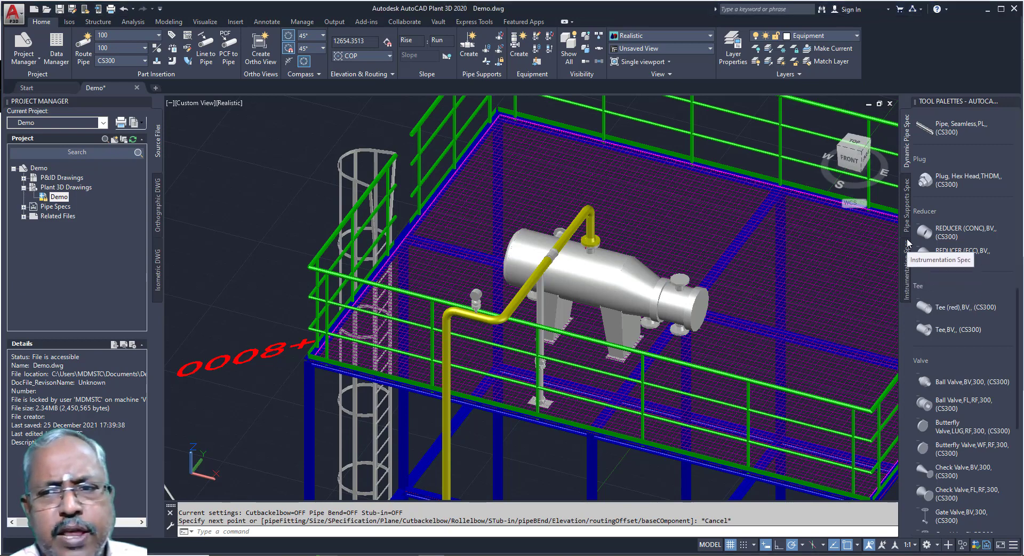
pyautogui.click(906, 272)
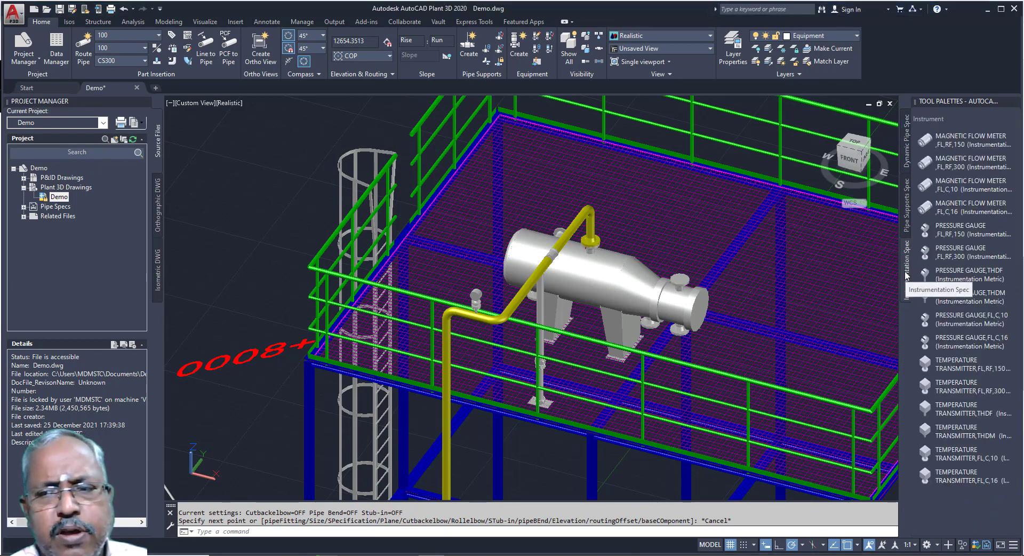
pyautogui.scroll(3, 585, 269)
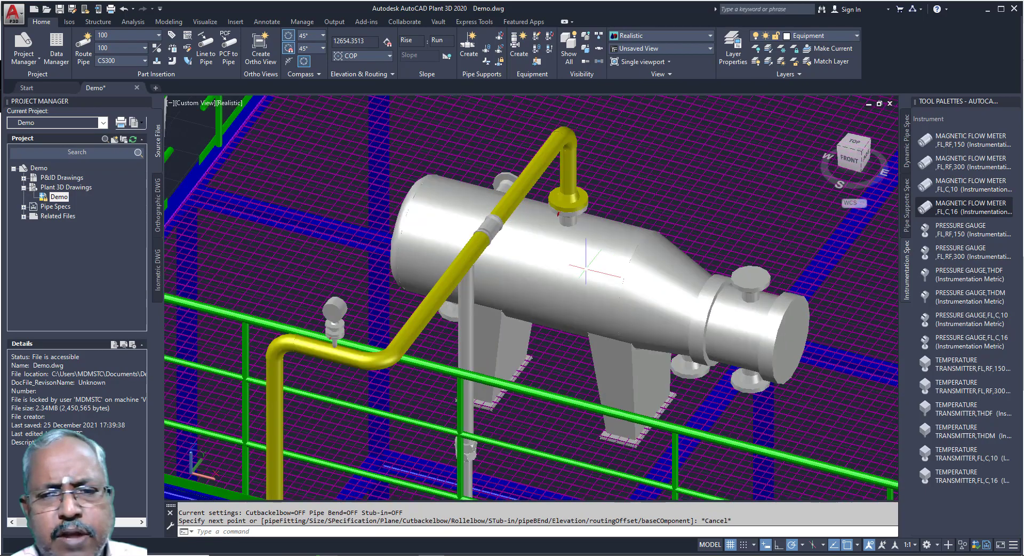
pyautogui.scroll(5, 499, 224)
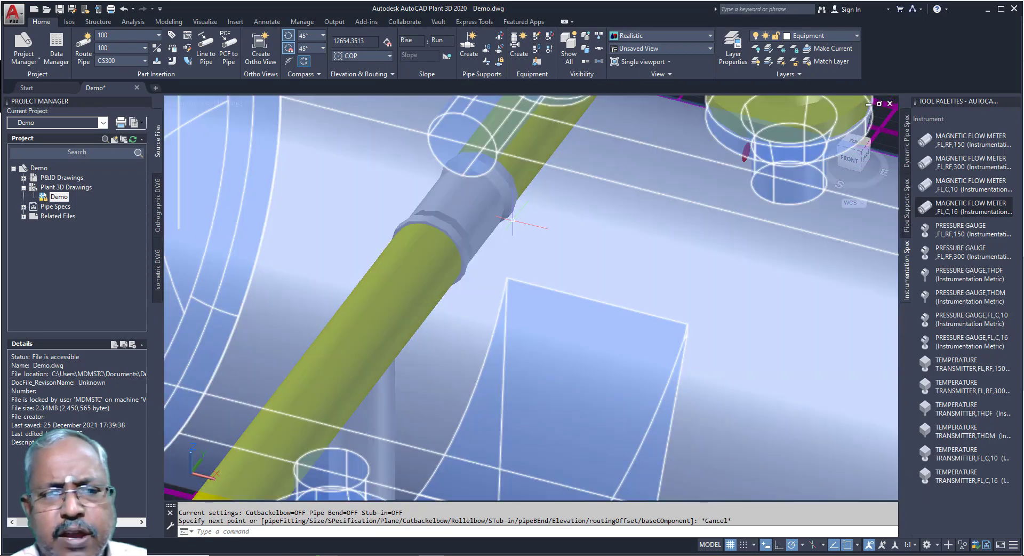
pyautogui.scroll(-8, 512, 220)
pyautogui.scroll(4, 405, 275)
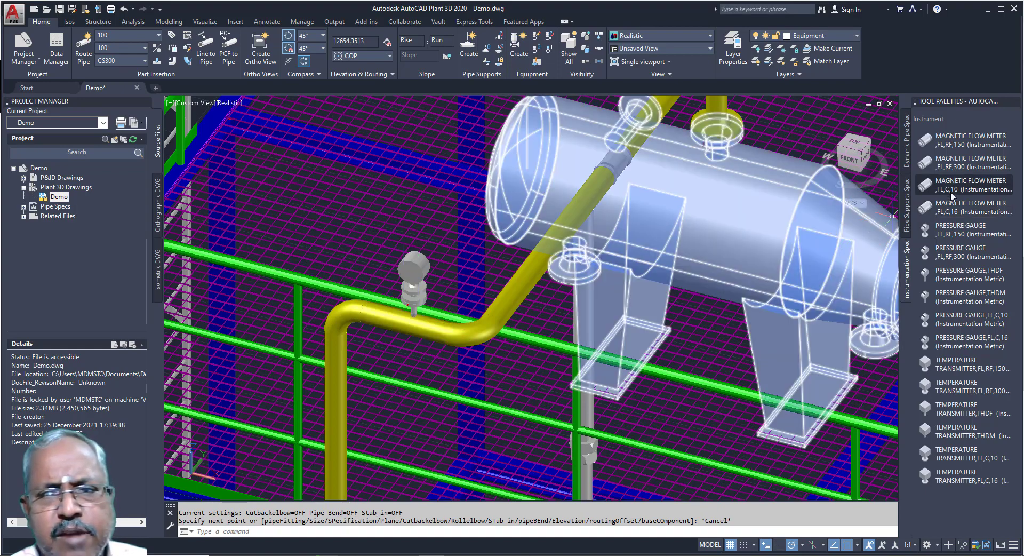
pyautogui.click(907, 154)
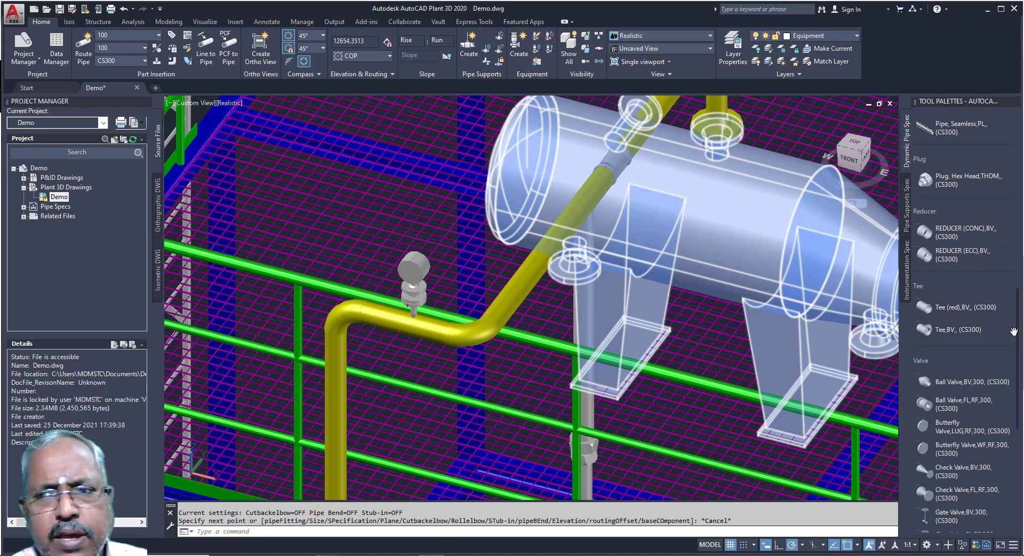
pyautogui.moveTo(1020, 363); pyautogui.dragTo(1020, 296)
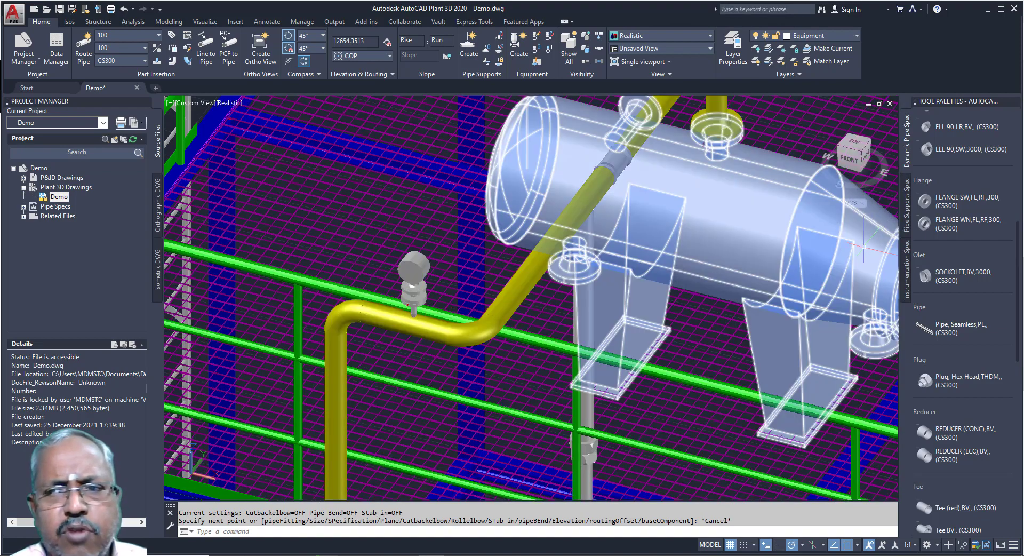
pyautogui.click(906, 213)
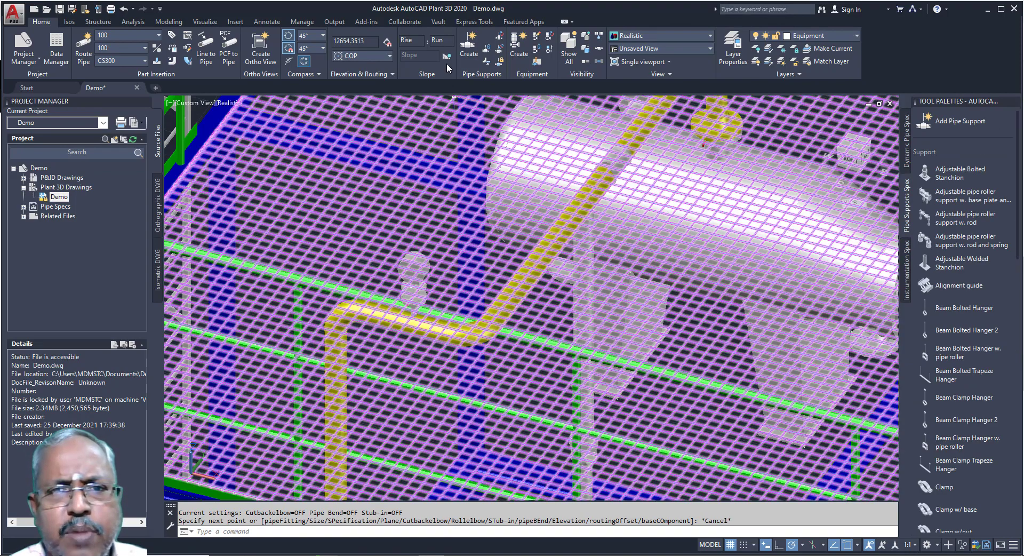
# Browse the available pipe support types, from clamps to hangers, without adding one
pyautogui.click(469, 47)
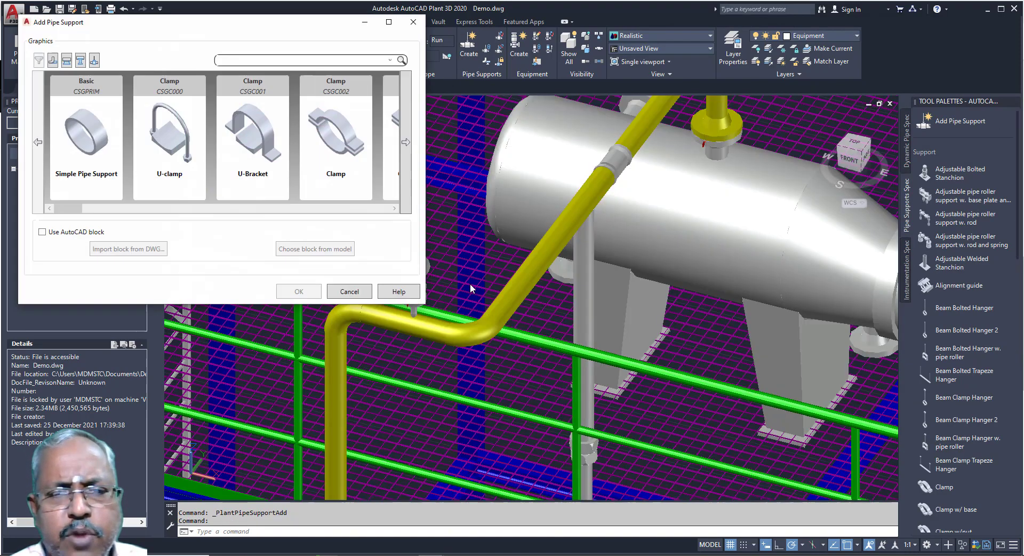
pyautogui.click(405, 143)
pyautogui.click(405, 142)
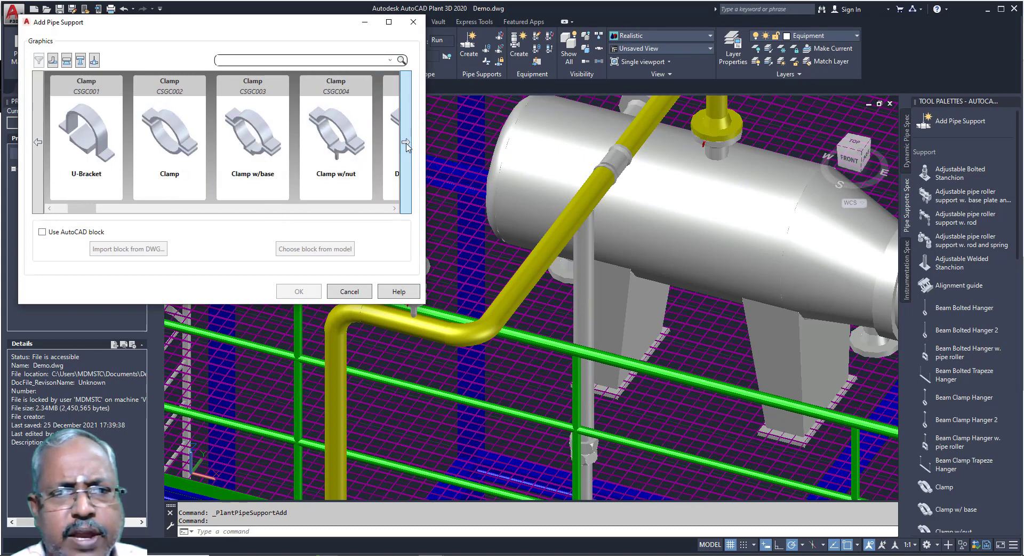
pyautogui.click(406, 142)
pyautogui.click(406, 142)
pyautogui.click(405, 143)
pyautogui.click(405, 143)
pyautogui.click(406, 143)
pyautogui.click(405, 143)
pyautogui.click(406, 143)
pyautogui.click(406, 143)
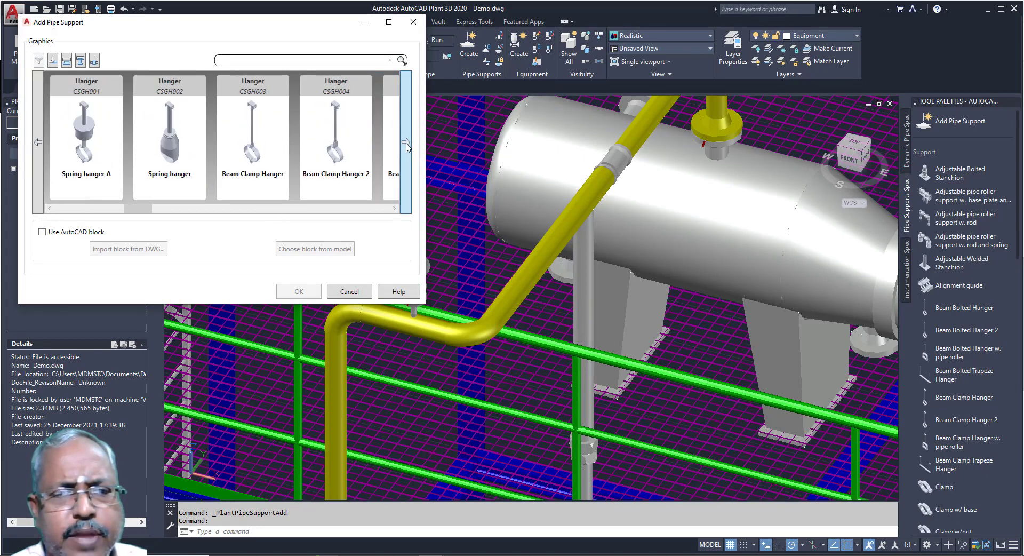
pyautogui.click(406, 142)
pyautogui.click(406, 143)
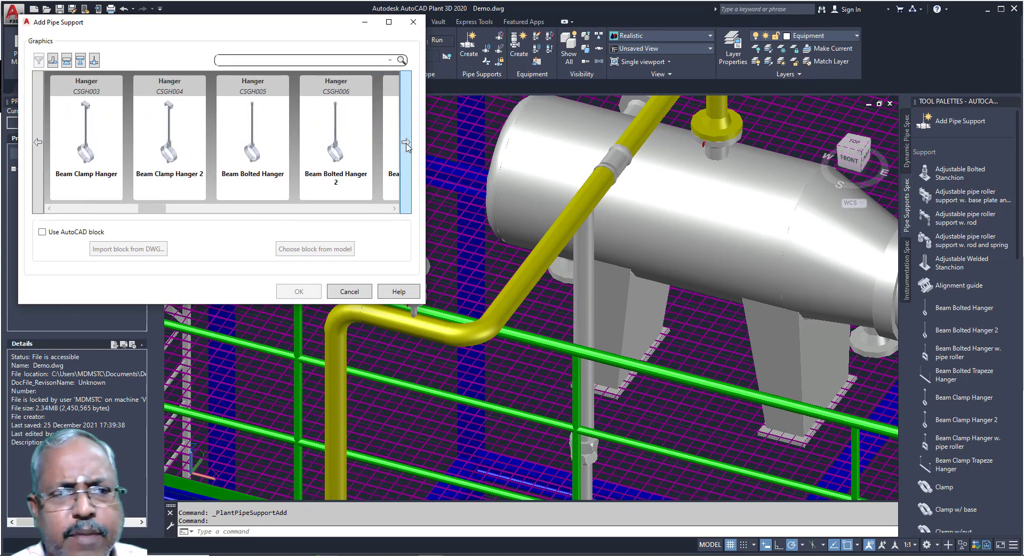
pyautogui.click(414, 23)
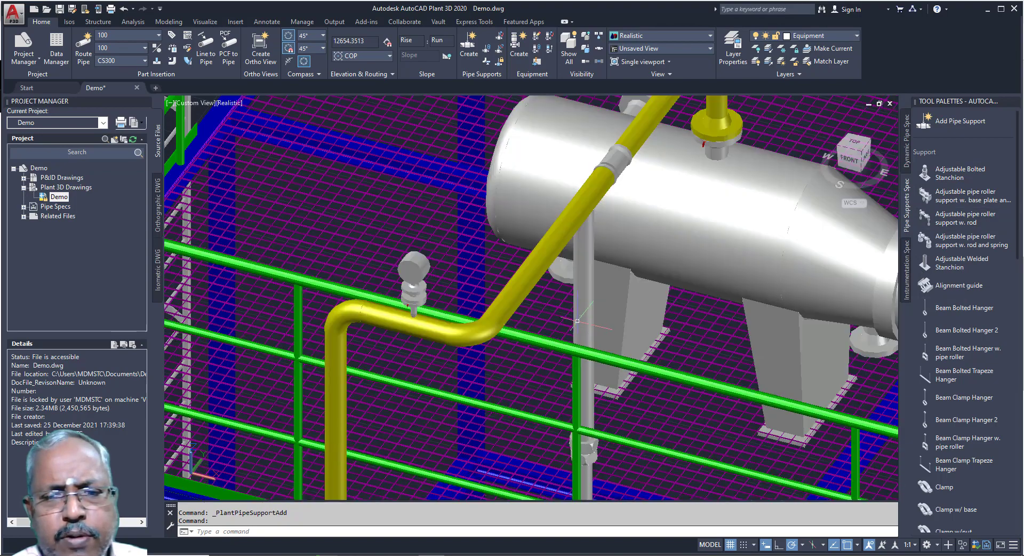
# Select the vertical pipe support beside the horizontal vessel and examine it within the whole platform
pyautogui.click(579, 328)
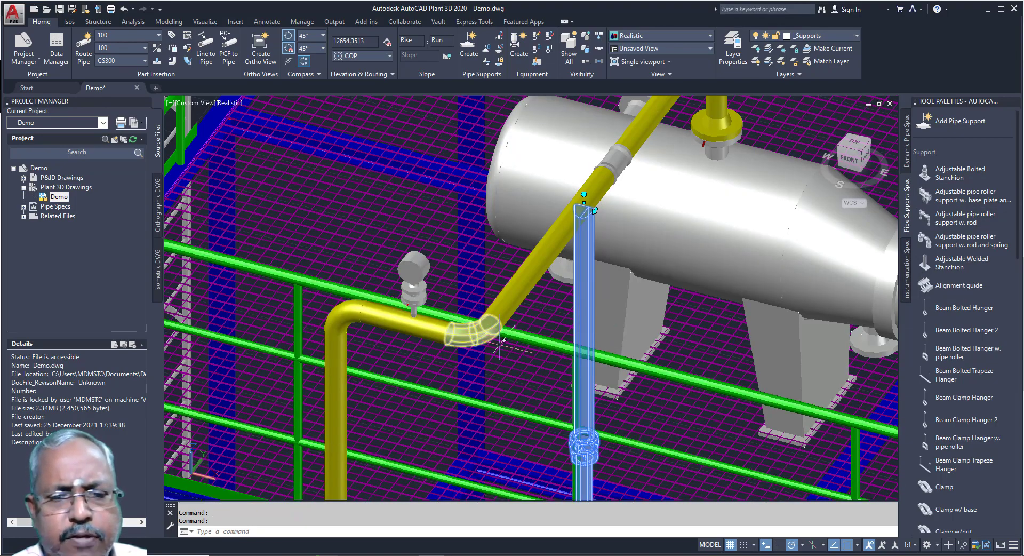
pyautogui.scroll(-4, 366, 337)
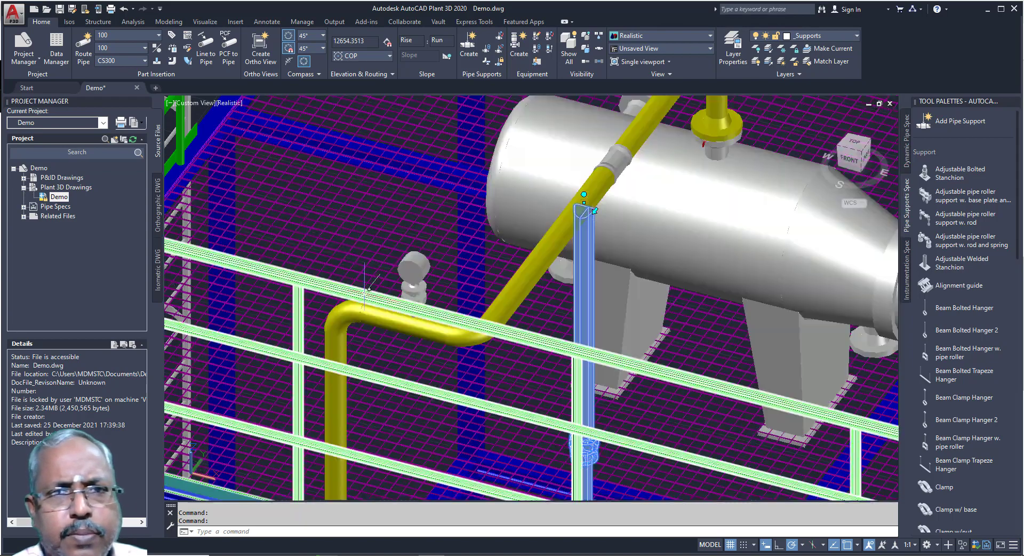
pyautogui.scroll(-4, 365, 295)
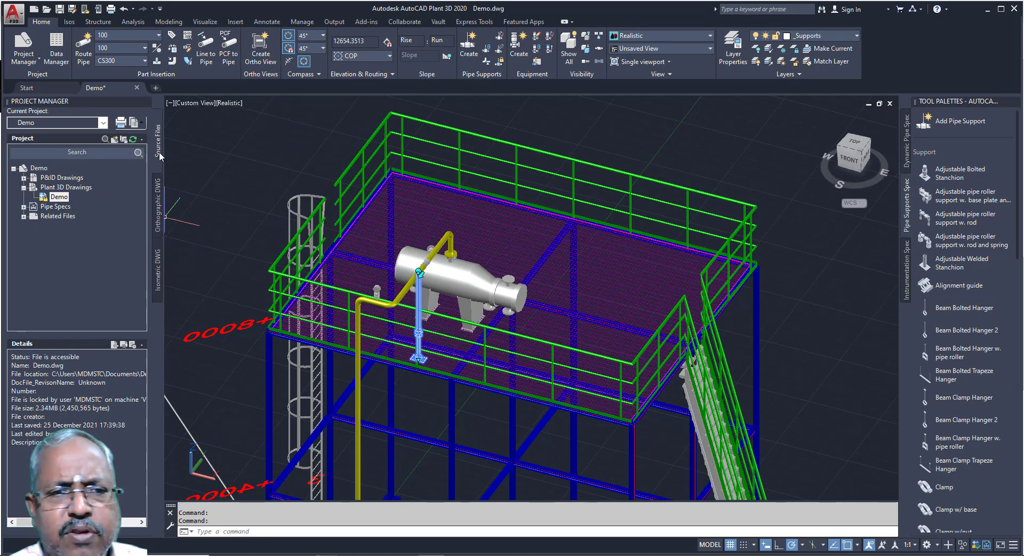
# Open the DEMO_ORTHO orthographic drawing and examine its top view and the neighbouring views
pyautogui.click(160, 218)
pyautogui.doubleClick(80, 188)
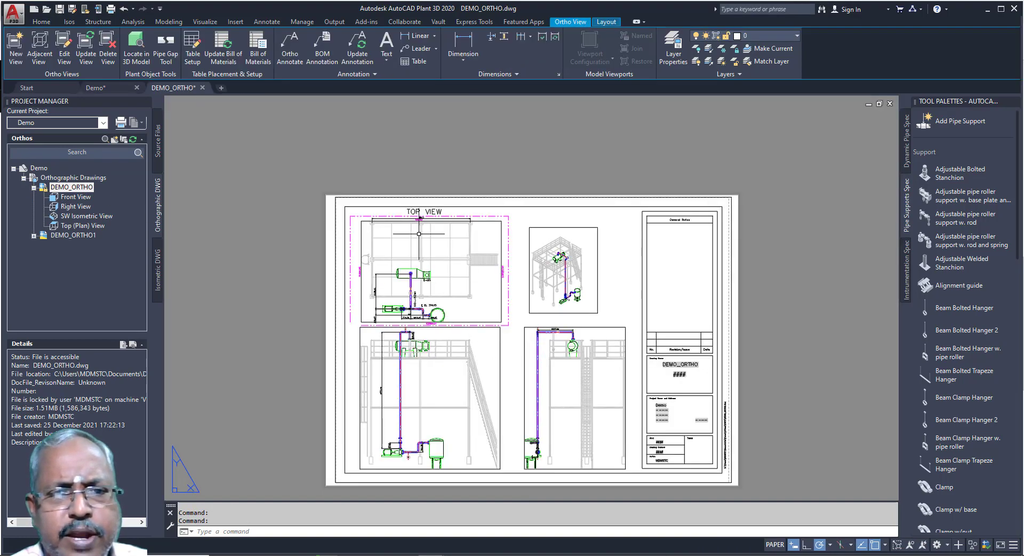
pyautogui.scroll(4, 418, 228)
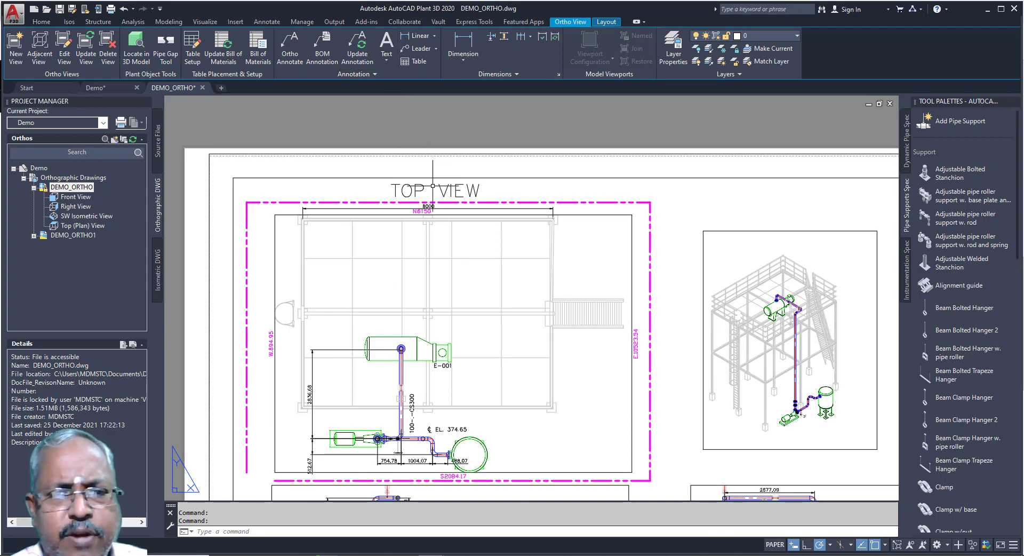
pyautogui.scroll(-2, 433, 186)
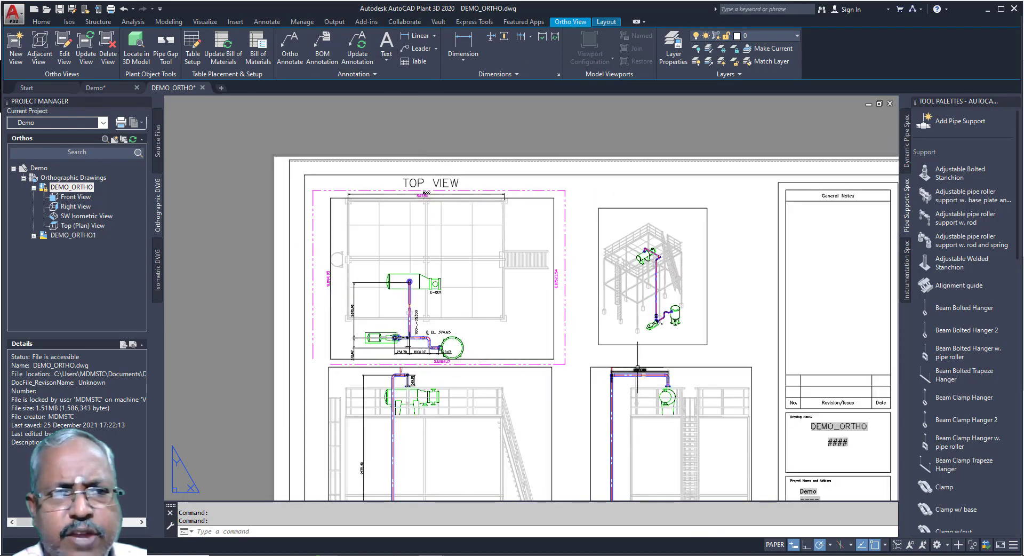
# Create an adjacent NW Isometric view from the top view and place its viewport outside the sheet, beyond the title block
pyautogui.click(44, 62)
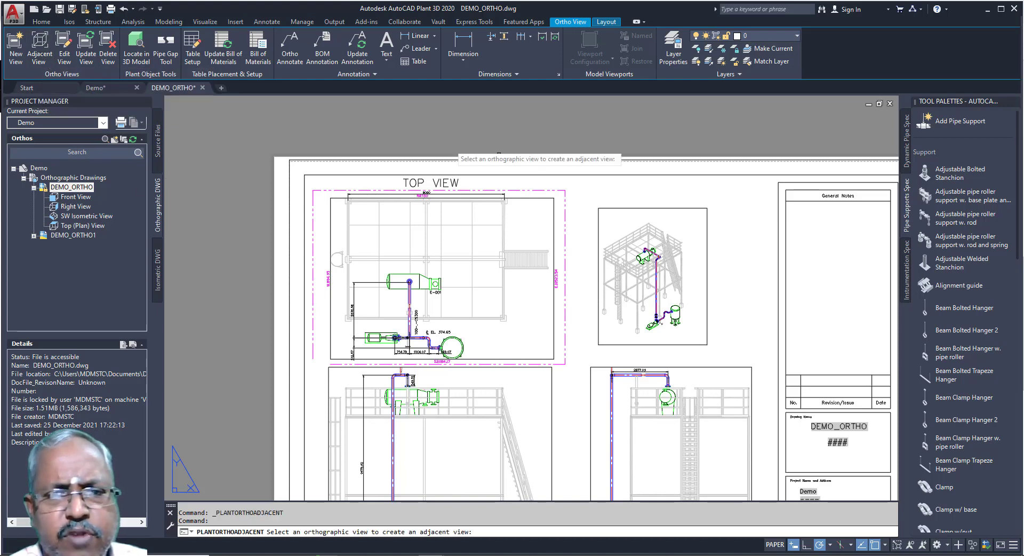
pyautogui.click(479, 257)
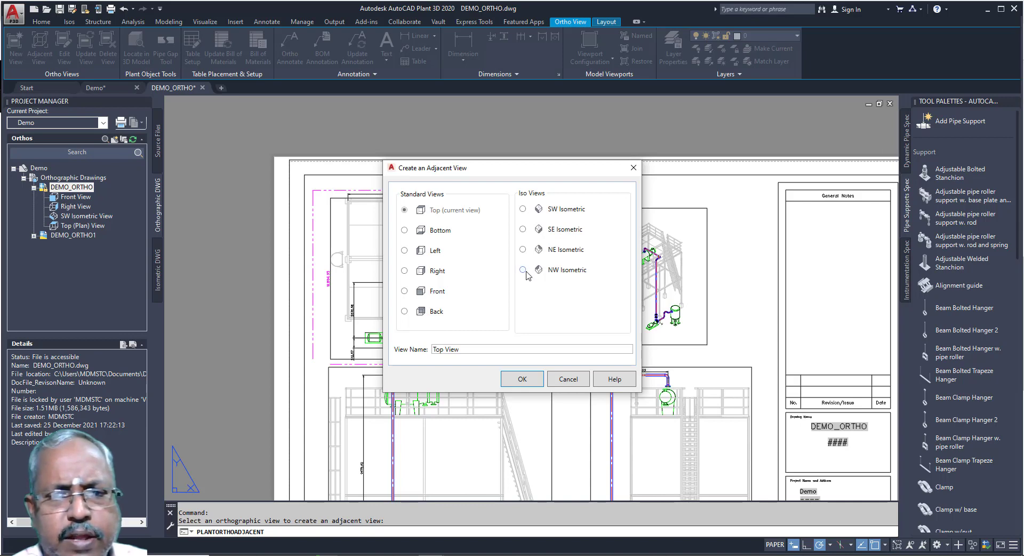
pyautogui.click(528, 381)
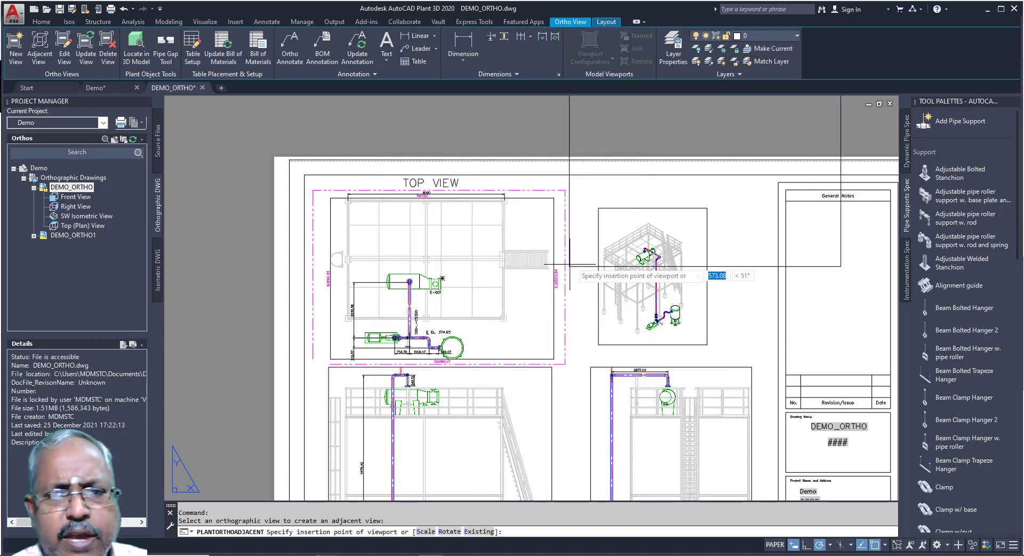
pyautogui.scroll(-4, 479, 246)
pyautogui.click(685, 283)
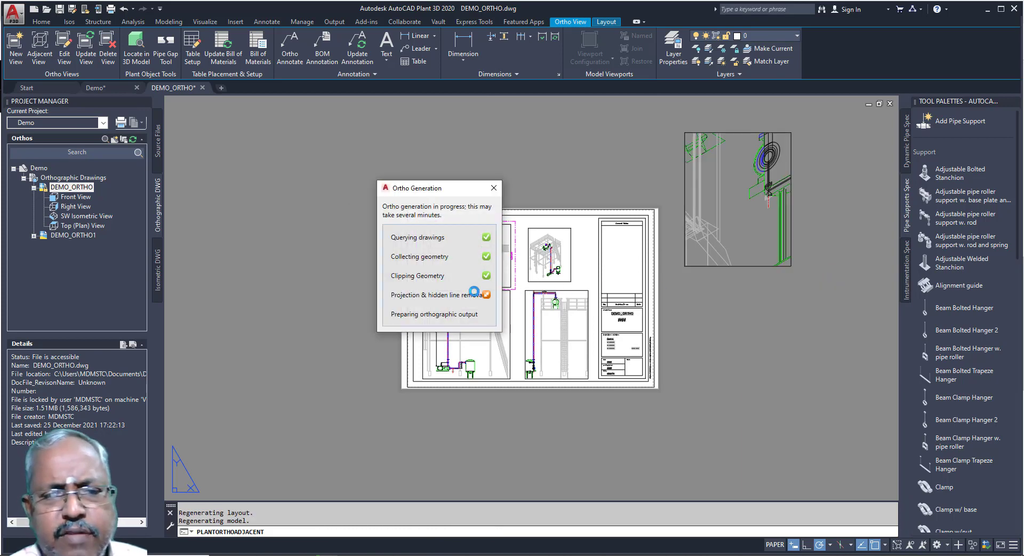
# Delete the NW Isometric view placed outside the sheet beyond the title block
pyautogui.click(735, 266)
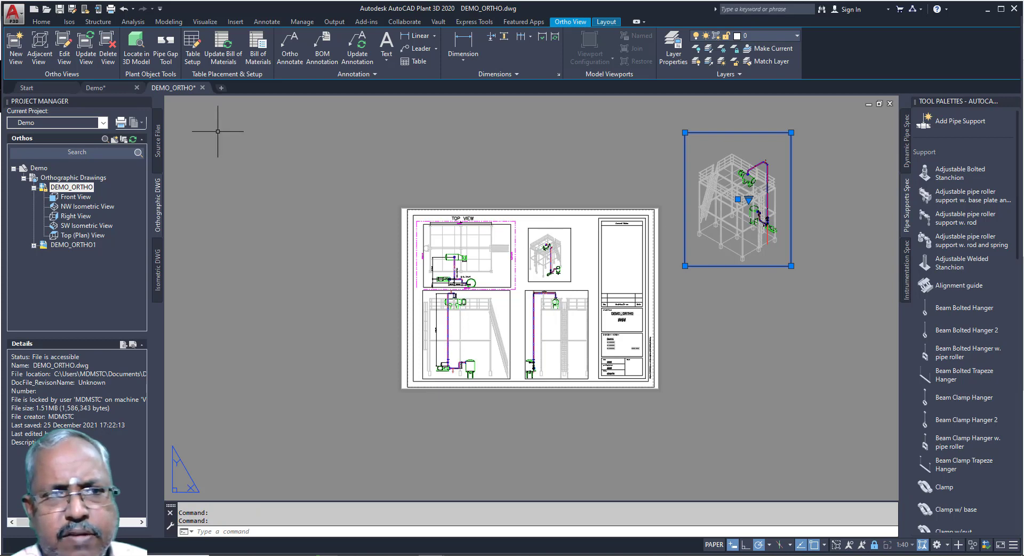
pyautogui.press('Delete')
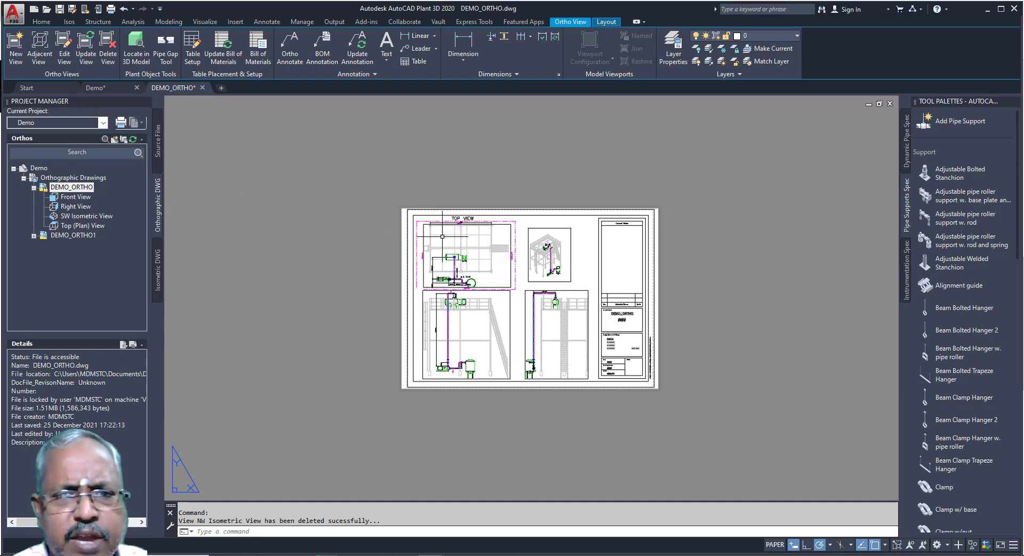
# Open the top view for editing in the ortho editor and accept its setup at the 1:40 scale
pyautogui.scroll(4, 487, 226)
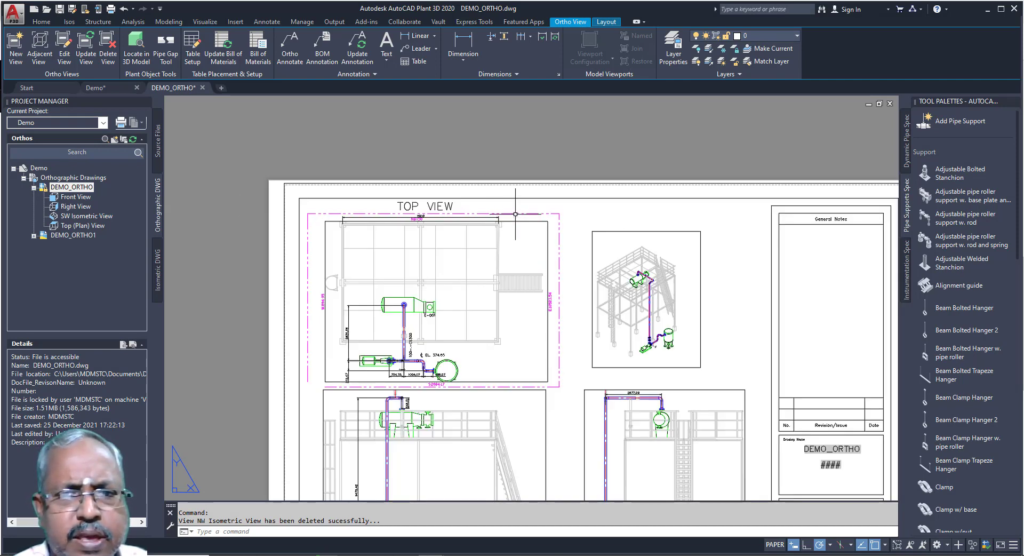
pyautogui.click(515, 213)
pyautogui.click(64, 45)
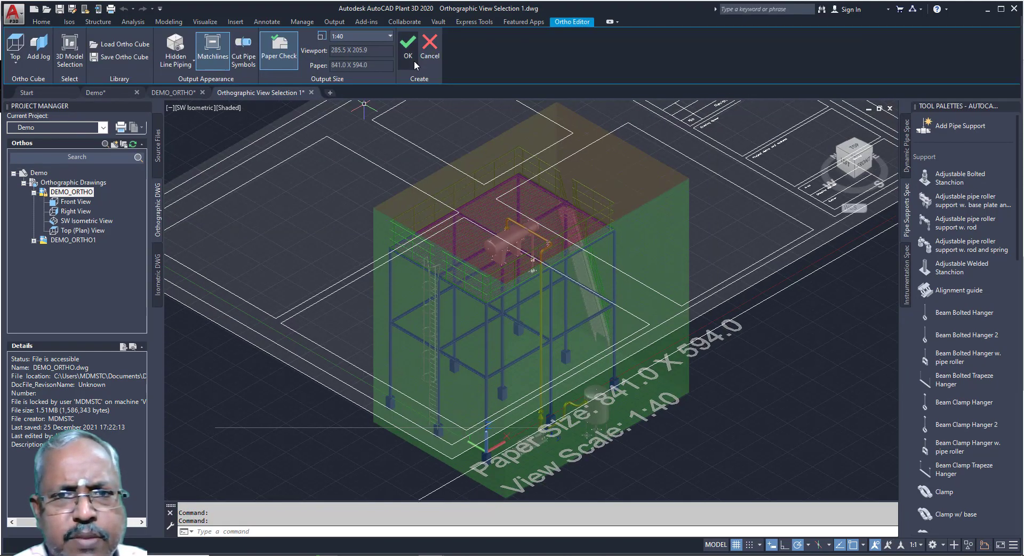
pyautogui.click(408, 54)
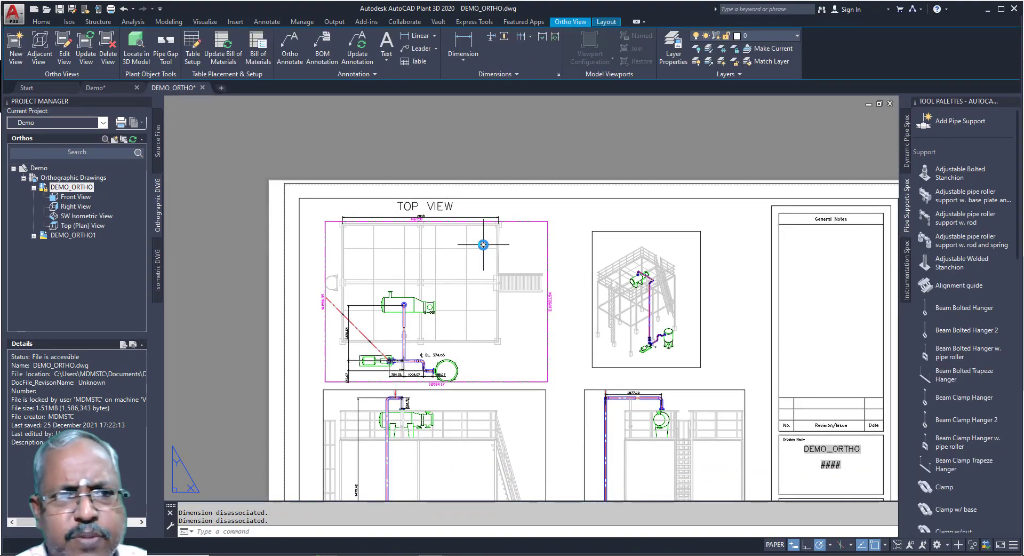
# In the Demo model, route a short branch pipe from the pipe crossing the horizontal vessel, running alongside the vessel
pyautogui.click(108, 89)
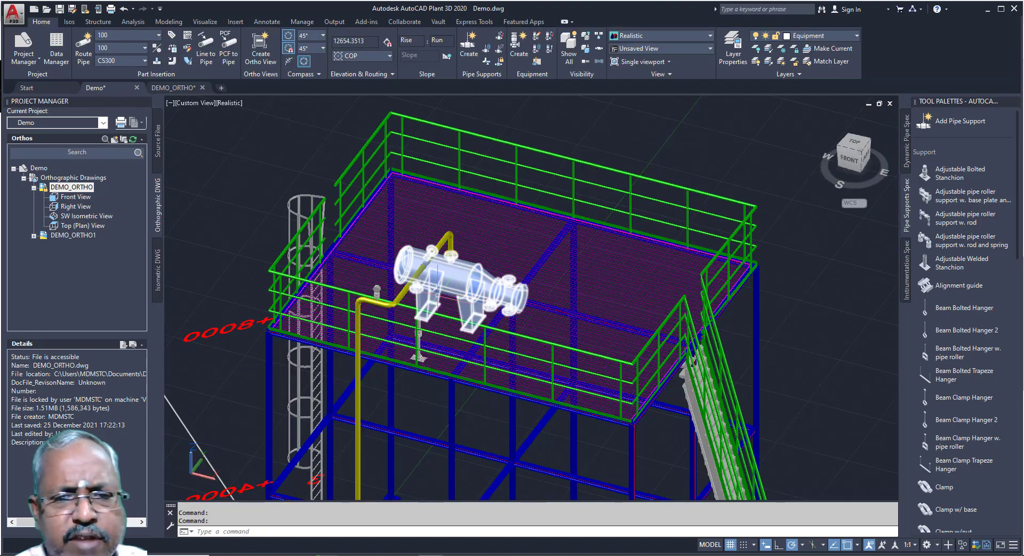
pyautogui.scroll(3, 649, 103)
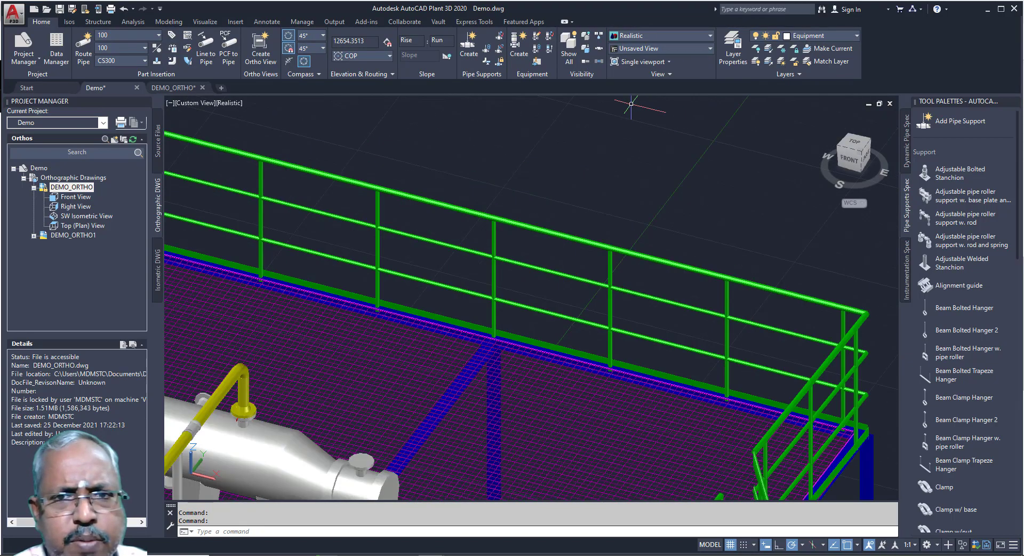
pyautogui.scroll(-5, 424, 331)
pyautogui.scroll(6, 319, 389)
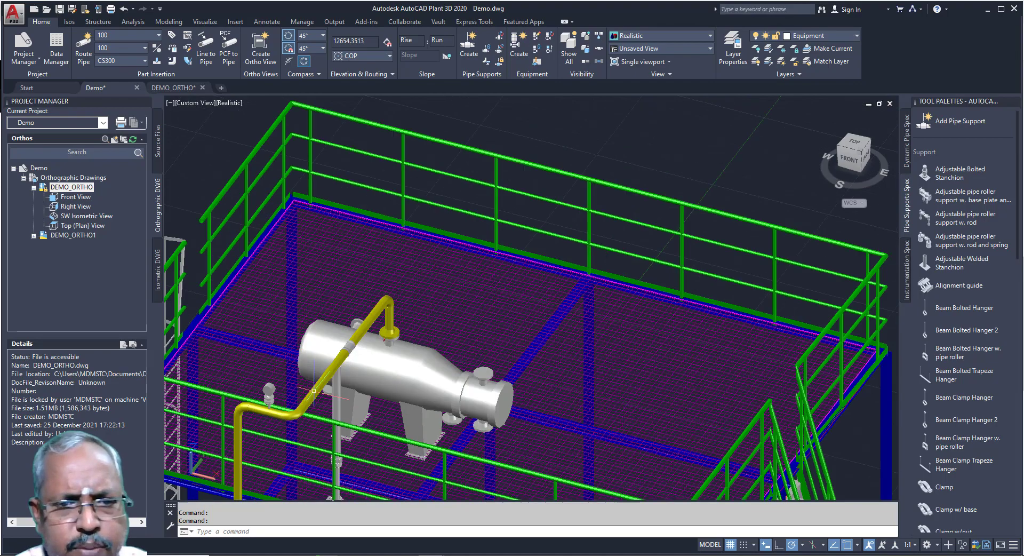
pyautogui.click(319, 389)
pyautogui.scroll(2, 343, 394)
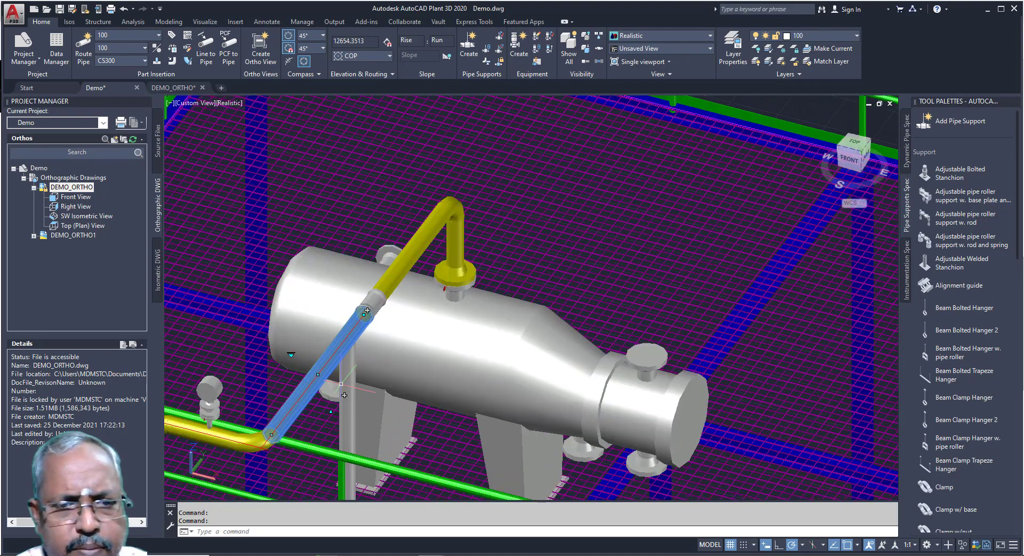
pyautogui.click(344, 395)
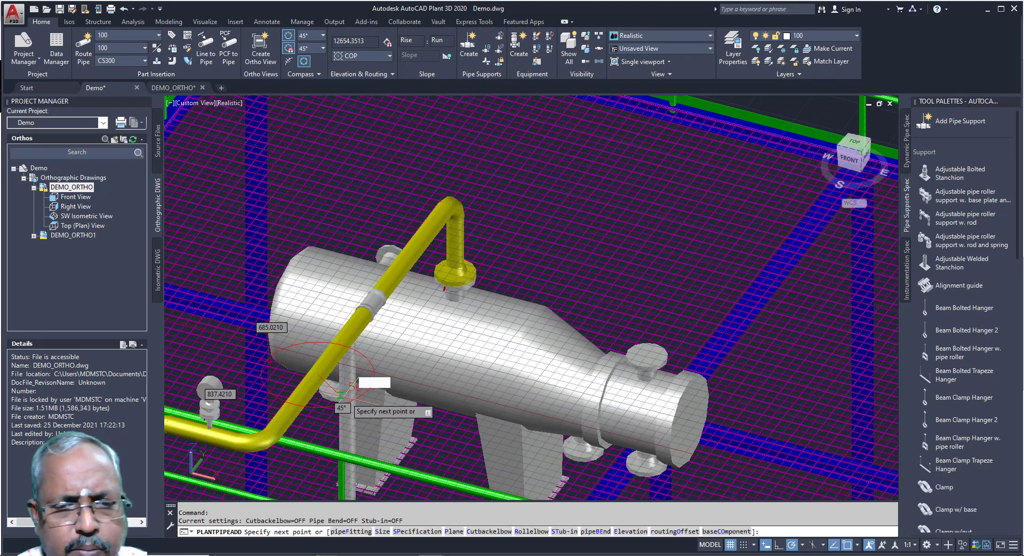
pyautogui.click(418, 400)
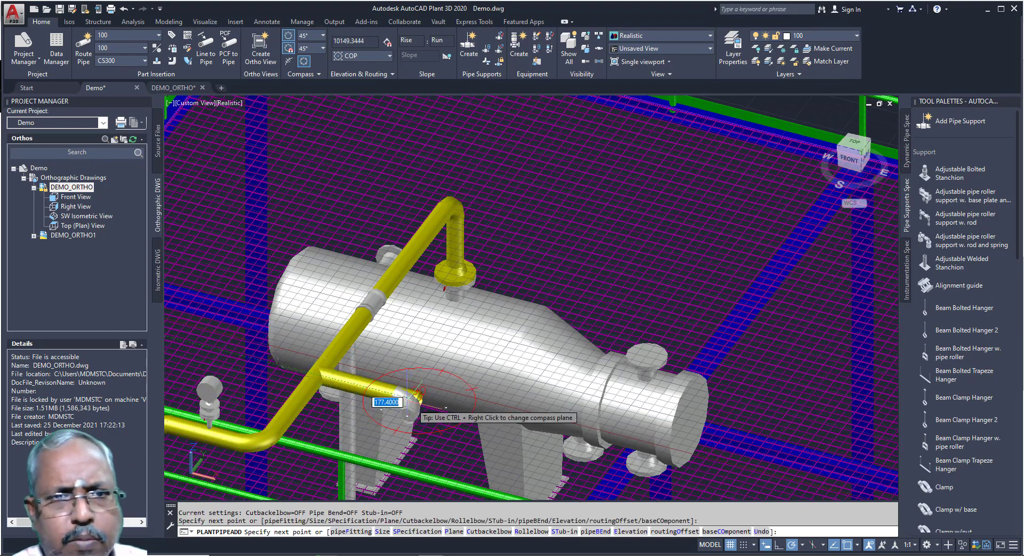
pyautogui.press('Escape')
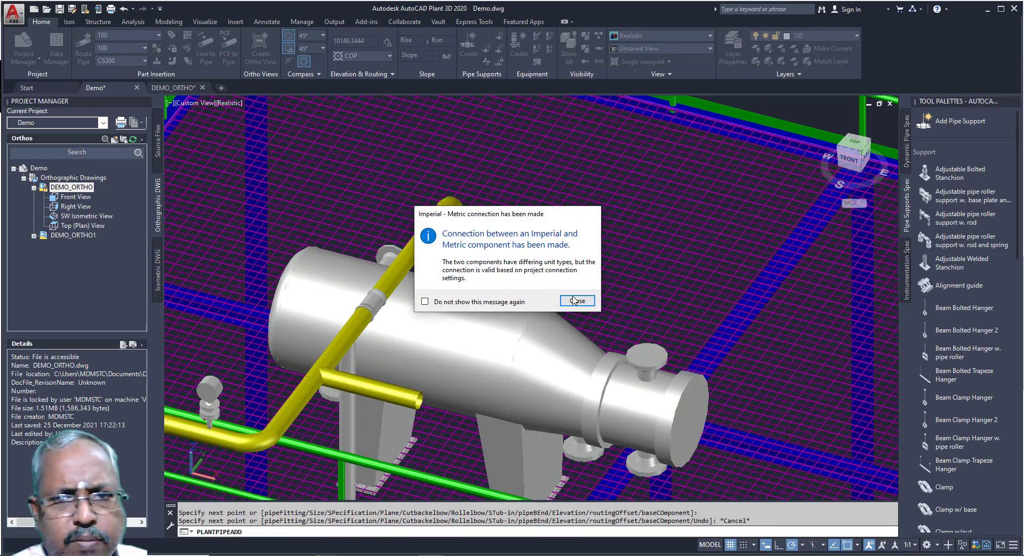
pyautogui.click(574, 301)
pyautogui.click(605, 335)
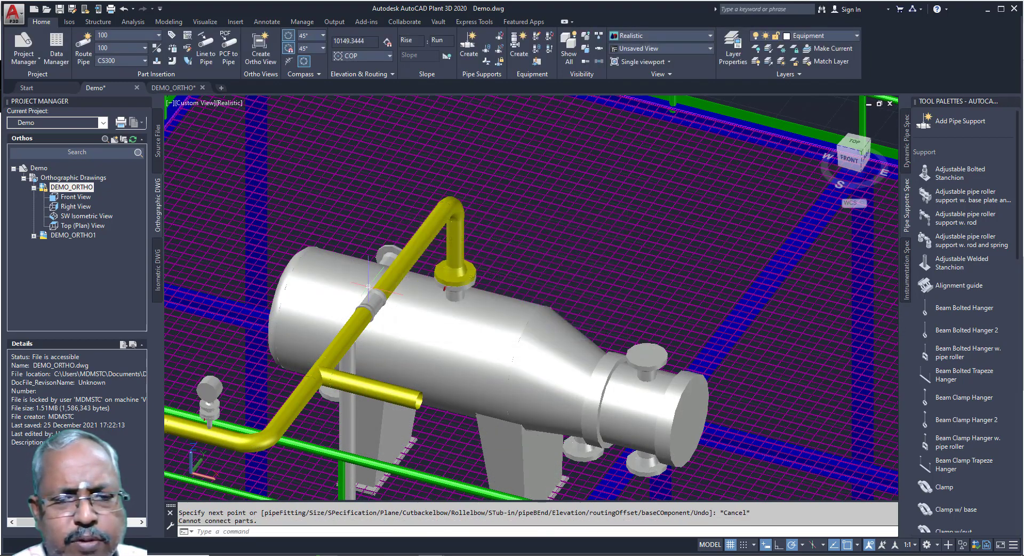
# Update the Top (Plan) View in DEMO_ORTHO, choosing to update anyway, and examine the branch pipe area
pyautogui.click(174, 88)
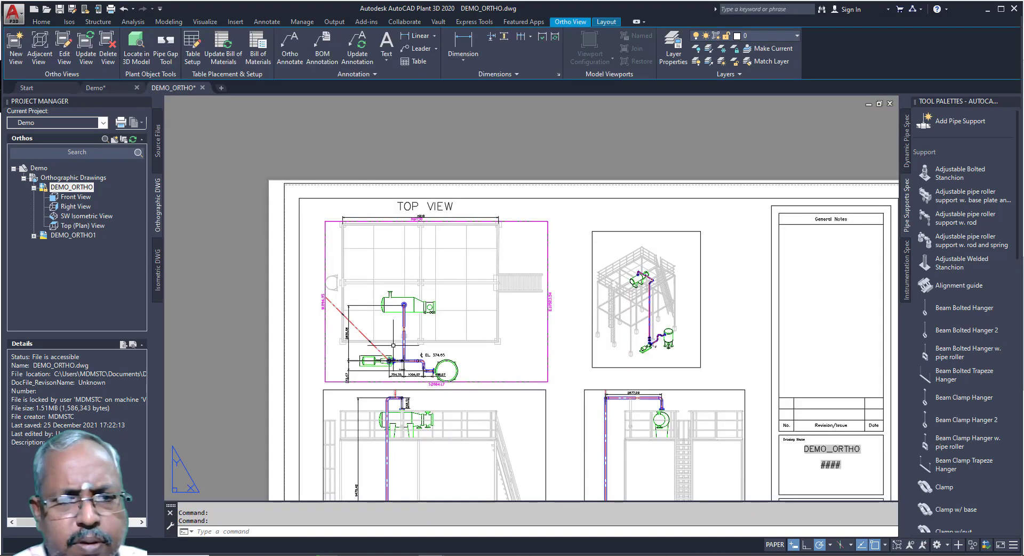
pyautogui.scroll(8, 423, 368)
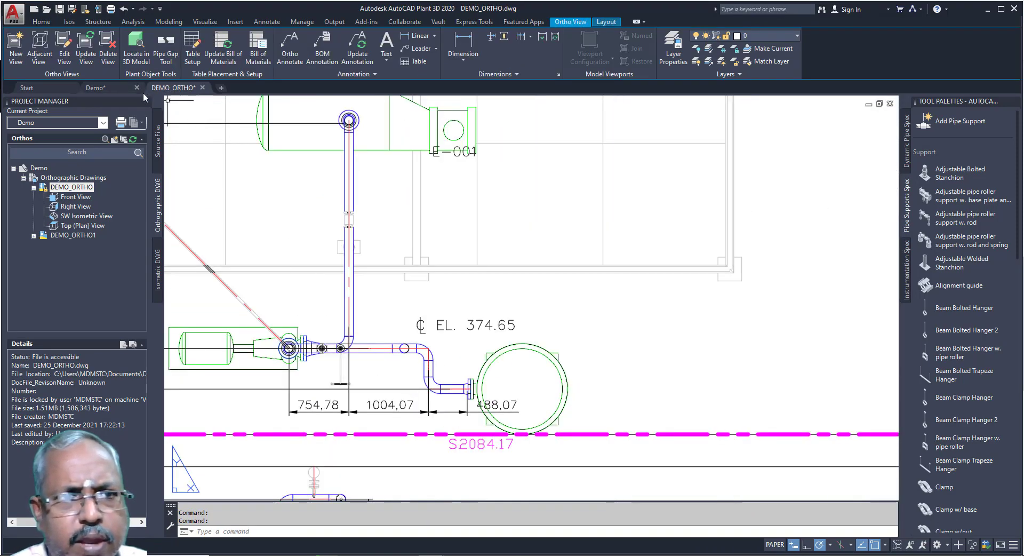
pyautogui.click(86, 51)
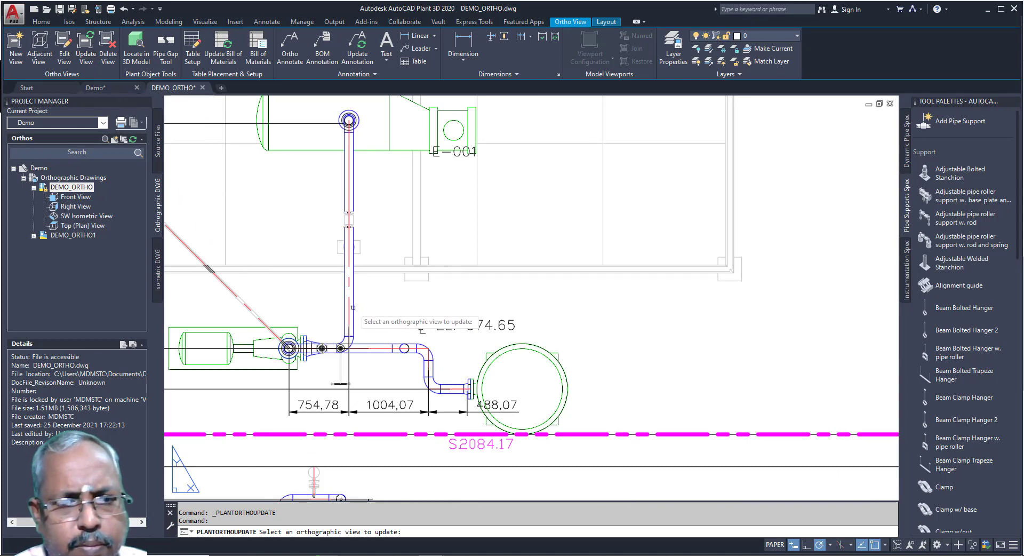
pyautogui.scroll(-3, 421, 296)
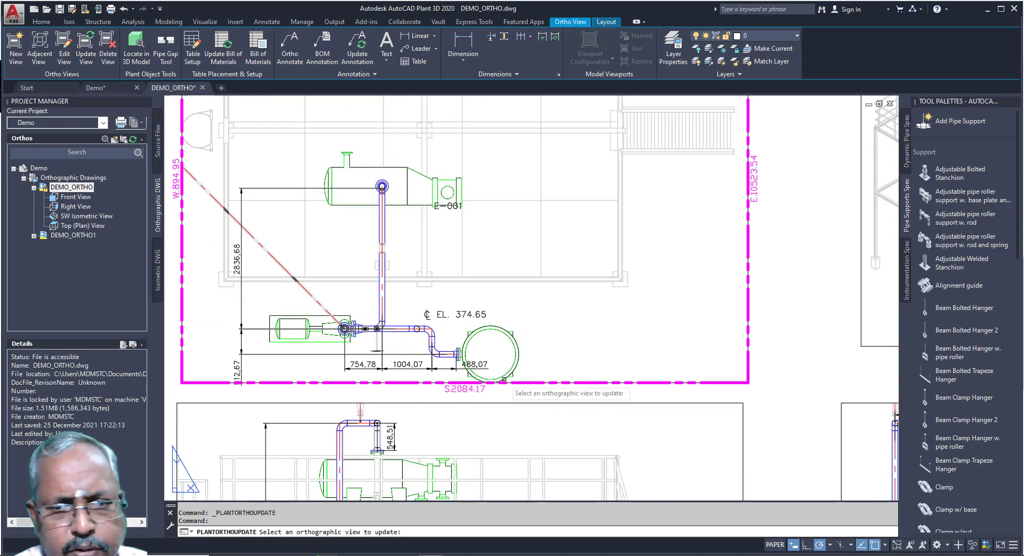
pyautogui.click(504, 381)
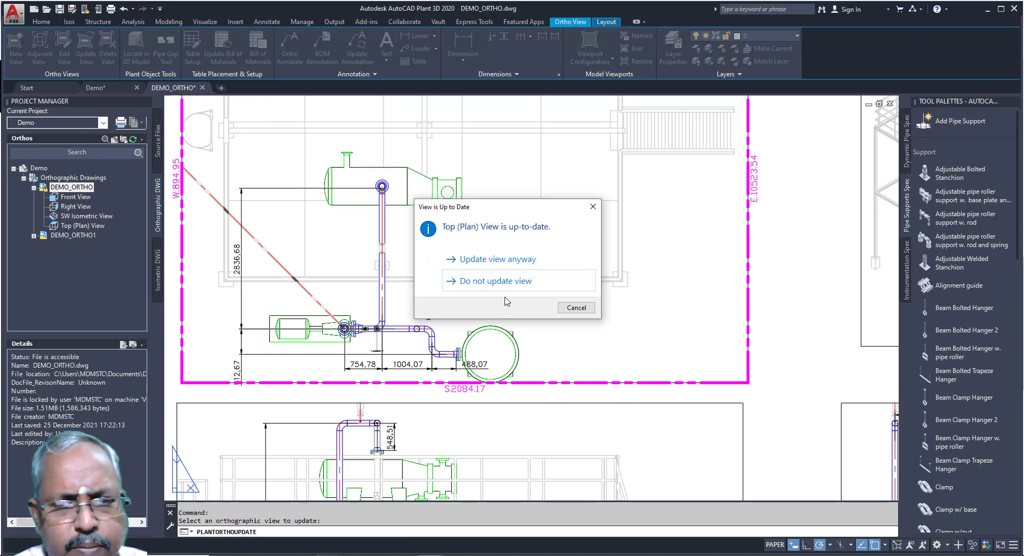
pyautogui.click(509, 259)
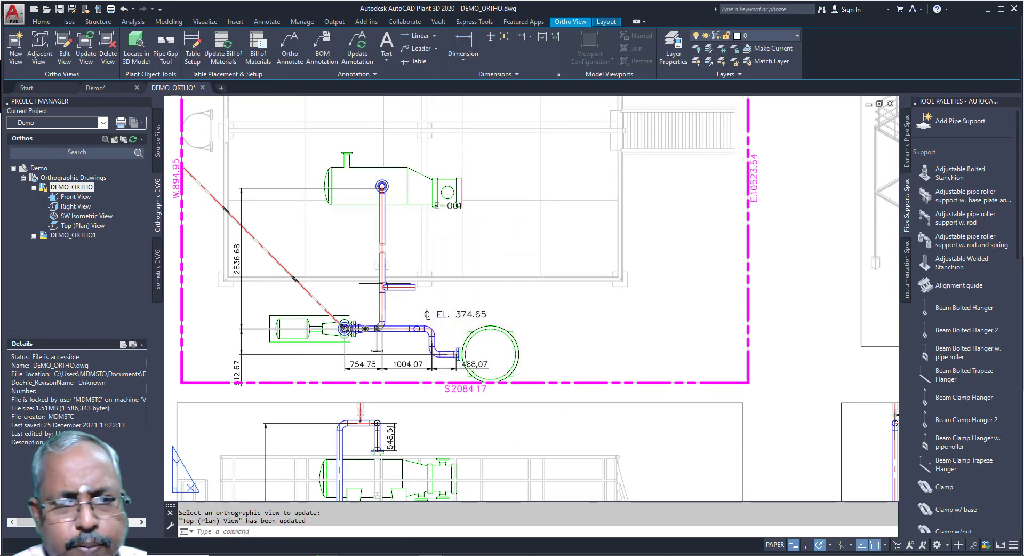
pyautogui.scroll(6, 383, 284)
pyautogui.scroll(-5, 383, 286)
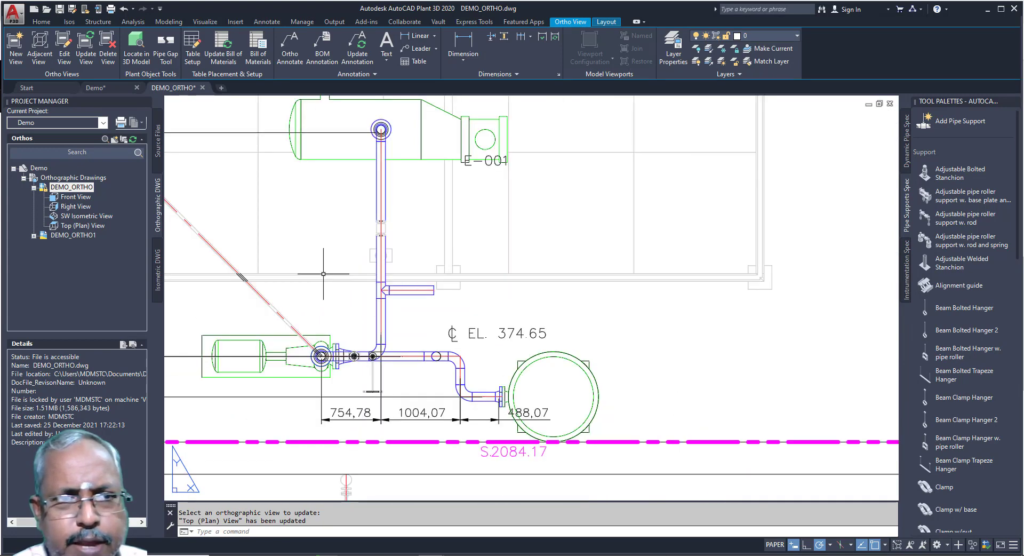
# Undo the branch pipe addition in the Demo model
pyautogui.click(98, 90)
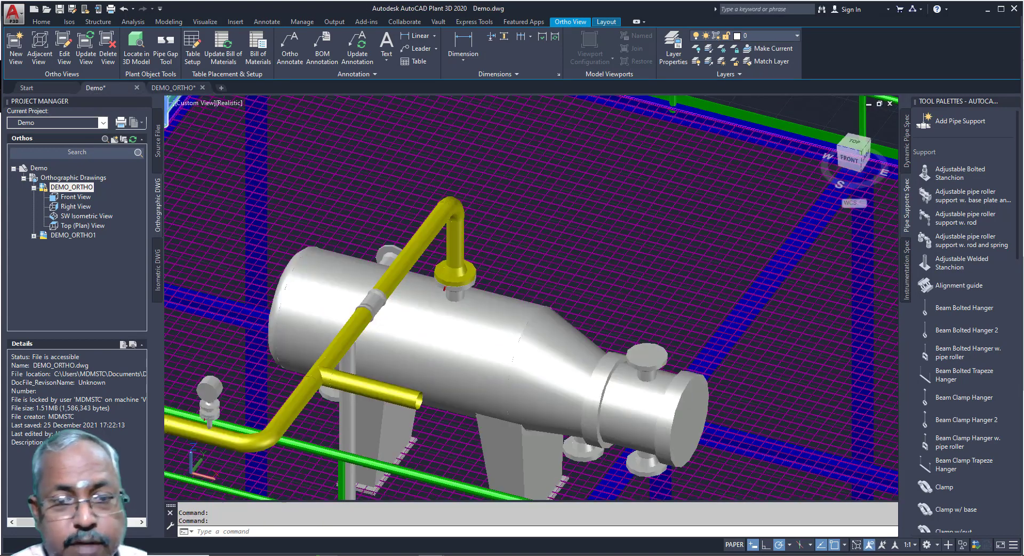
pyautogui.hotkey('ctrl', 'z')
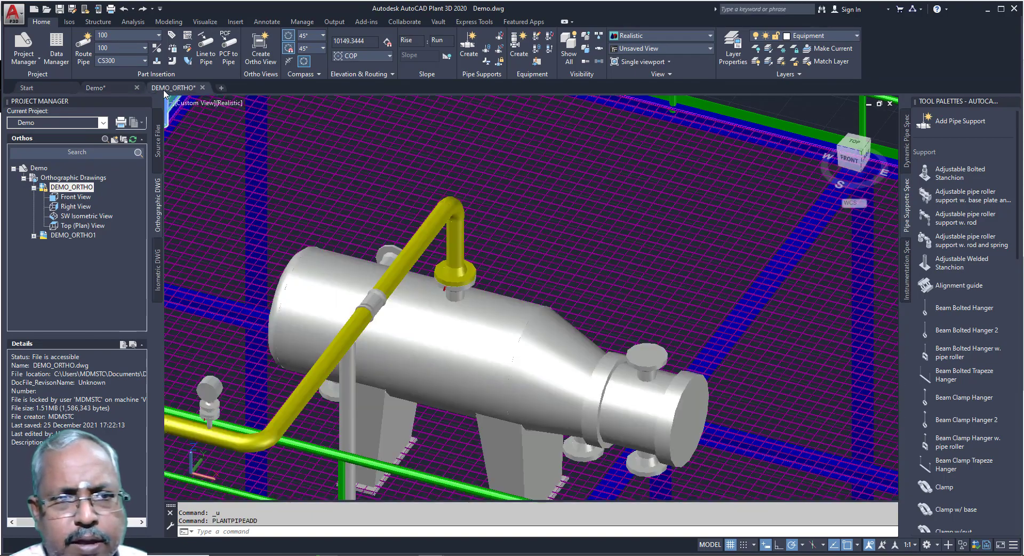
# Force another update of the Top (Plan) View in DEMO_ORTHO to match the current model, and save the drawing
pyautogui.click(173, 87)
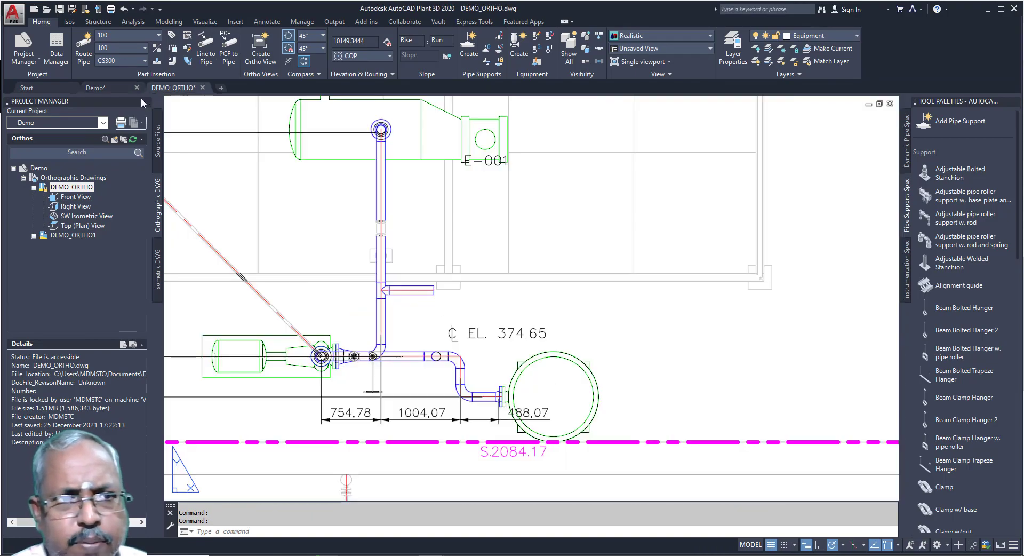
pyautogui.click(86, 50)
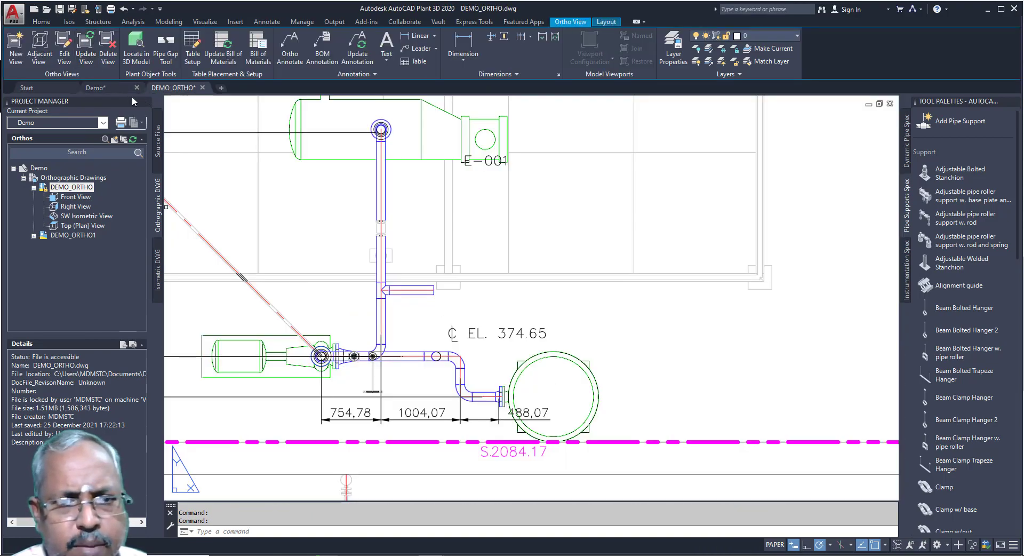
pyautogui.click(434, 443)
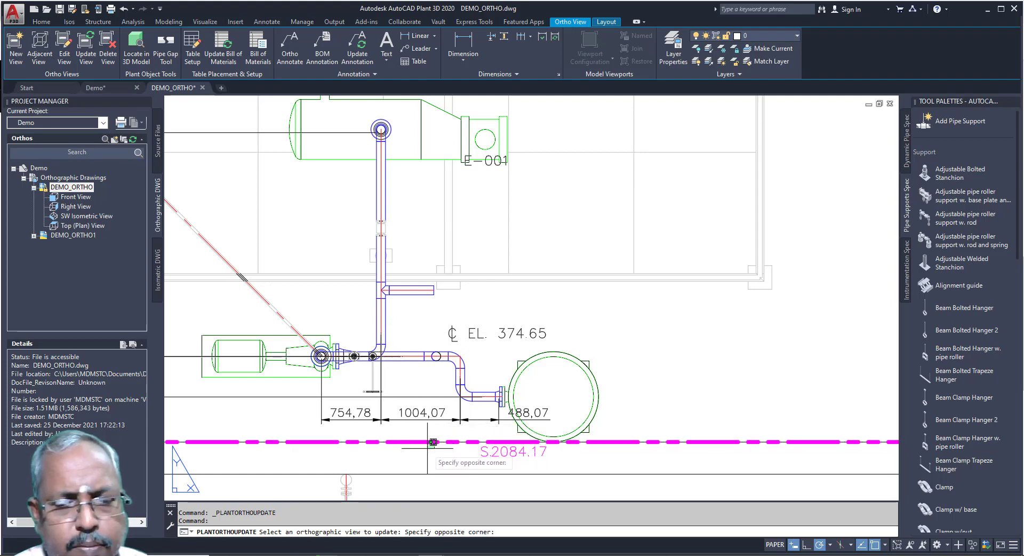
pyautogui.press('Escape')
pyautogui.click(434, 442)
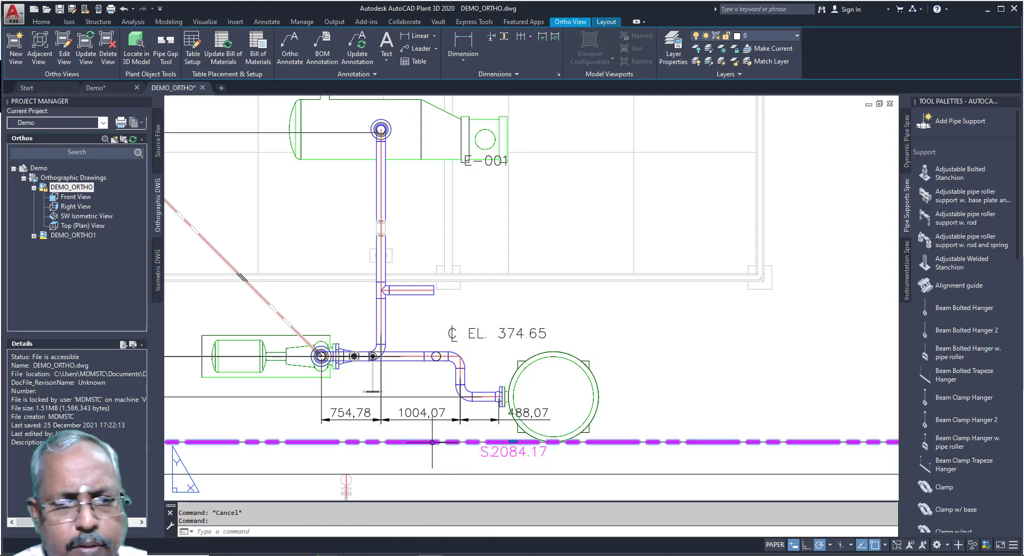
pyautogui.click(88, 59)
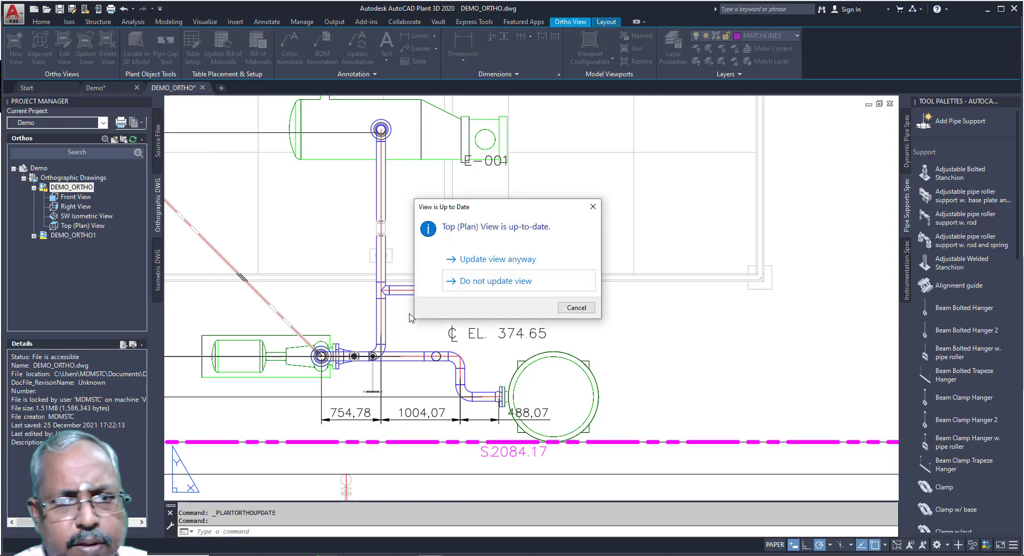
pyautogui.click(468, 259)
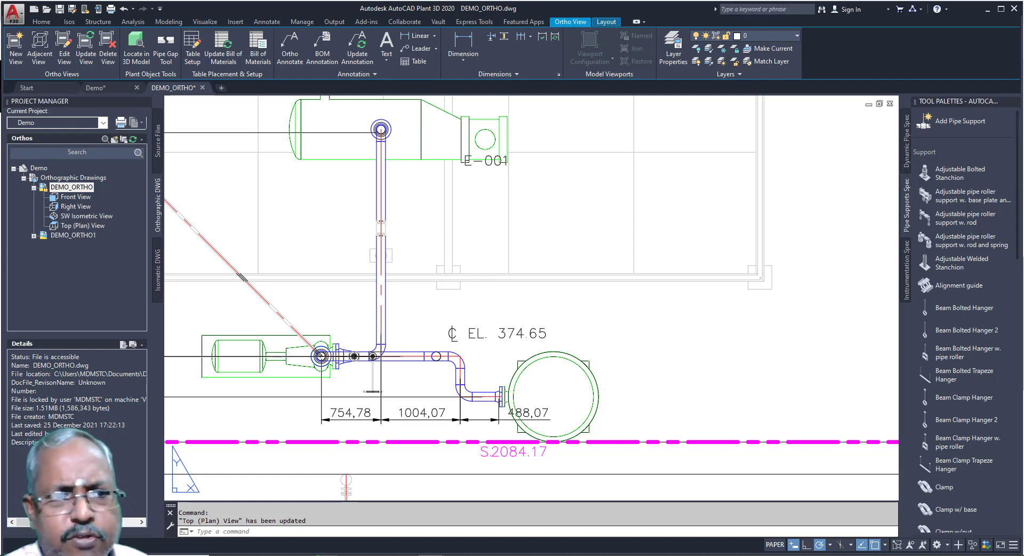
pyautogui.hotkey('ctrl', 's')
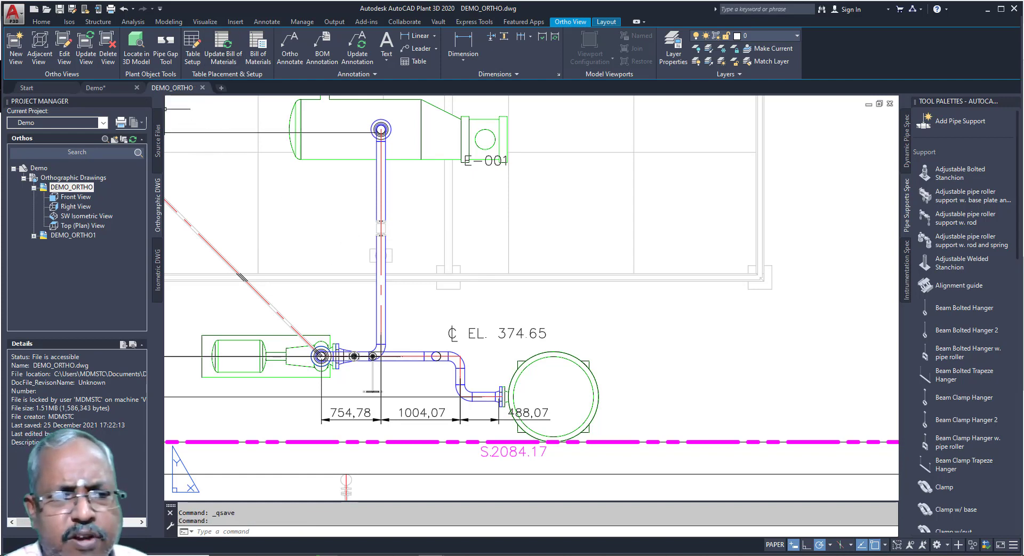
# Open the DEMO_ORTHO1 drawing and examine the bill of materials table below its plan view
pyautogui.doubleClick(74, 235)
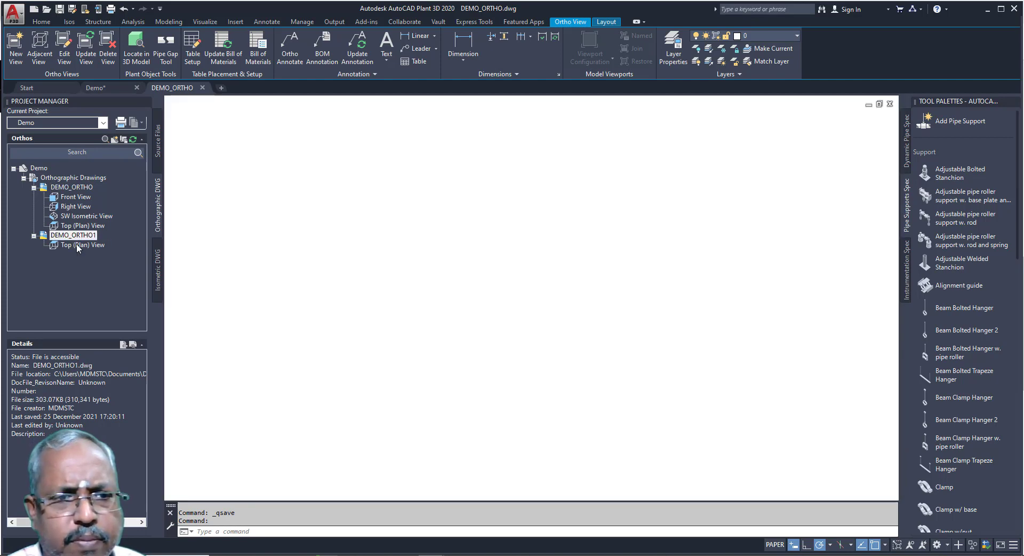
pyautogui.scroll(5, 434, 230)
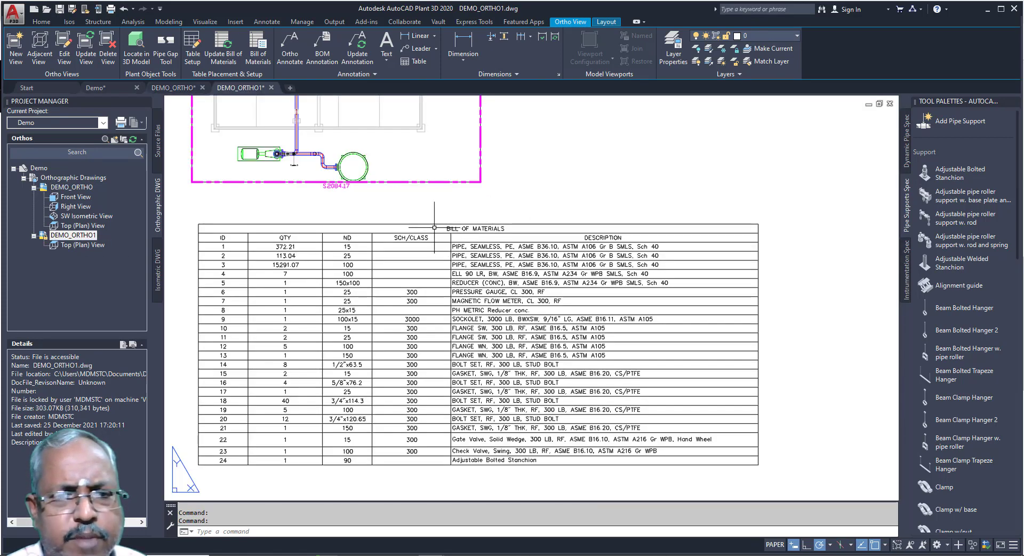
pyautogui.click(432, 227)
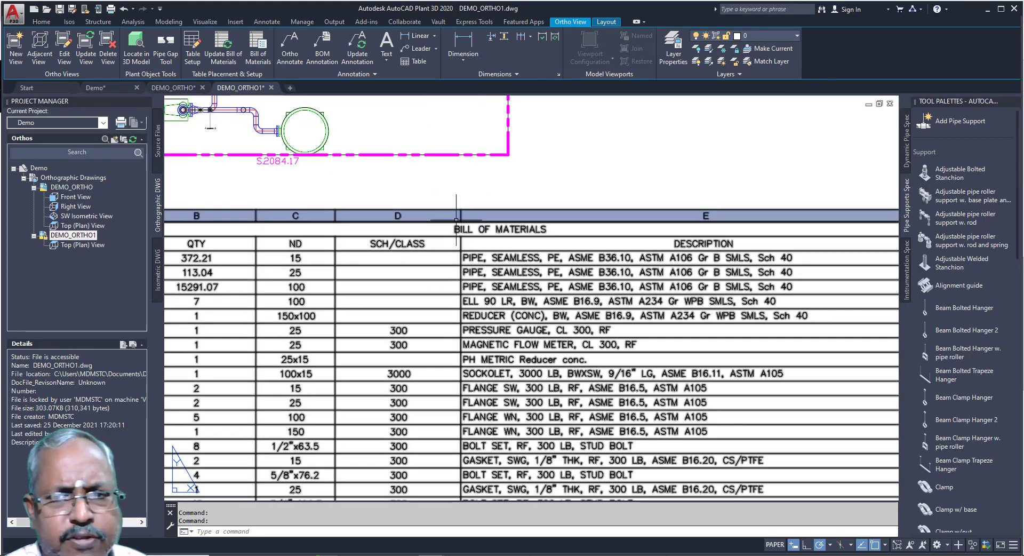
pyautogui.scroll(-5, 471, 275)
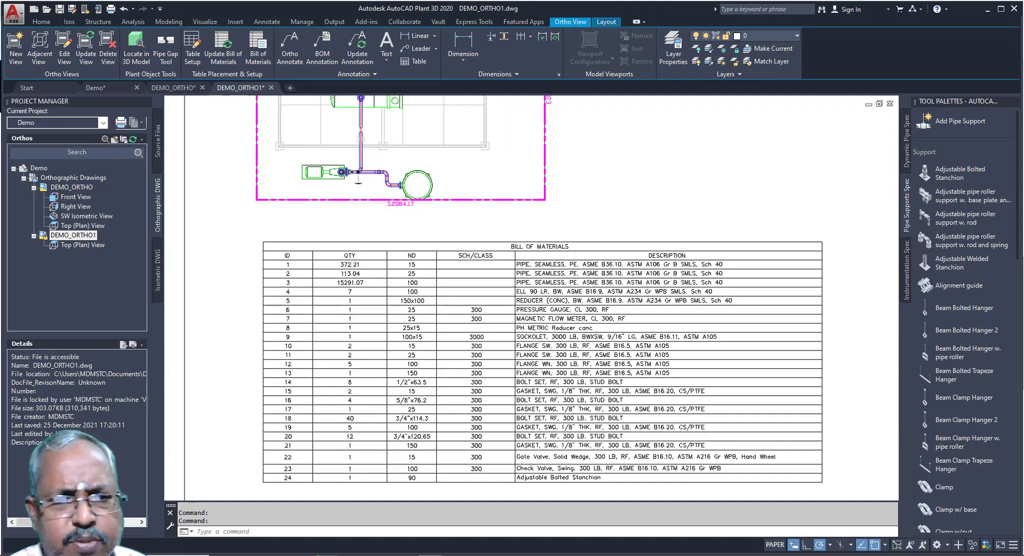
pyautogui.scroll(6, 472, 256)
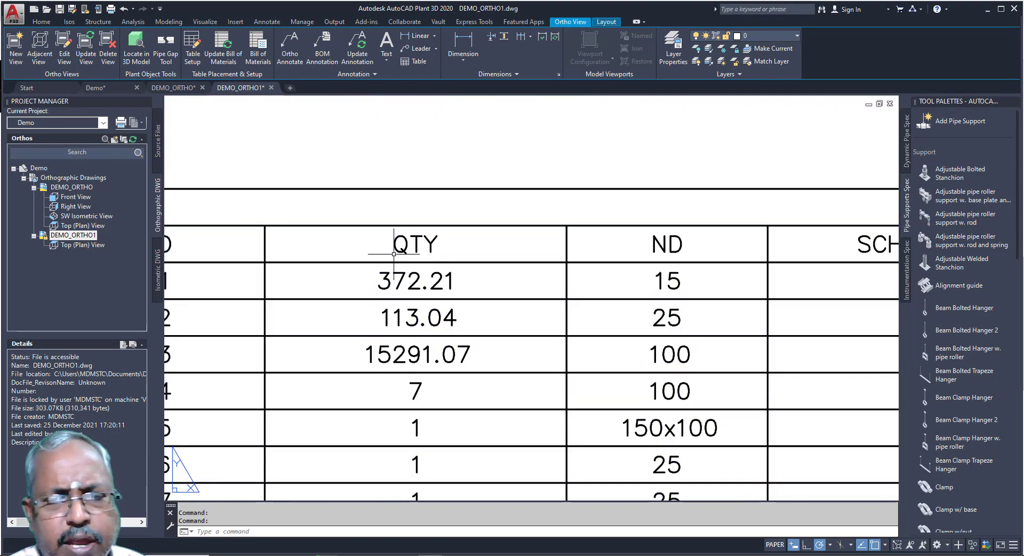
pyautogui.scroll(-3, 392, 250)
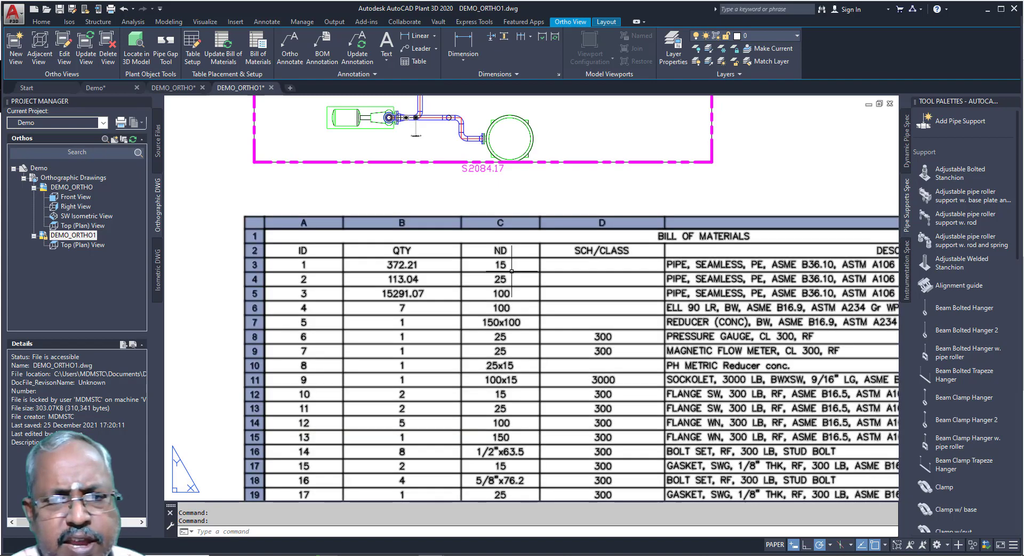
# Examine the full bill of materials rows in DEMO_ORTHO1, including item sizes, classes and descriptions, then show the whole sheet
pyautogui.scroll(-4, 482, 257)
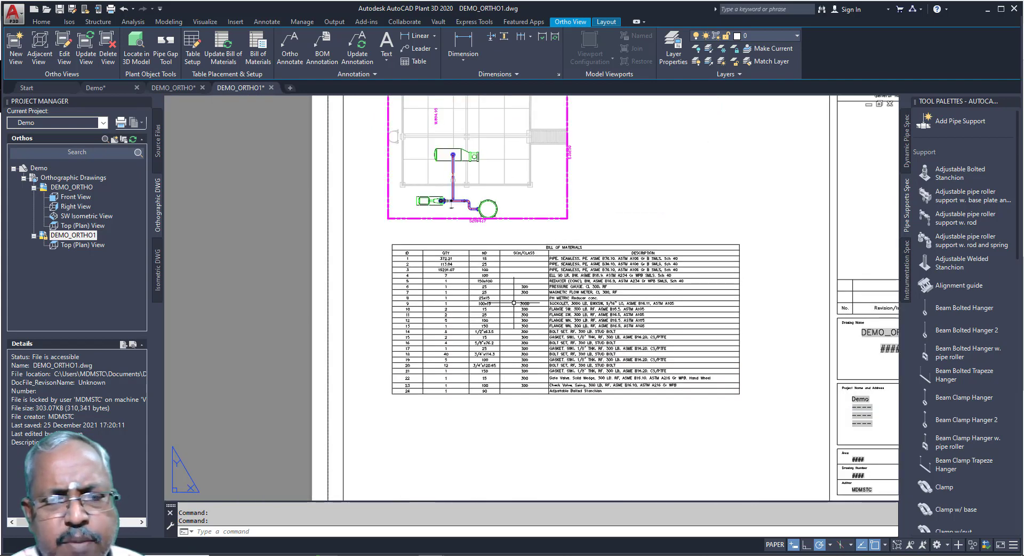
pyautogui.scroll(4, 505, 297)
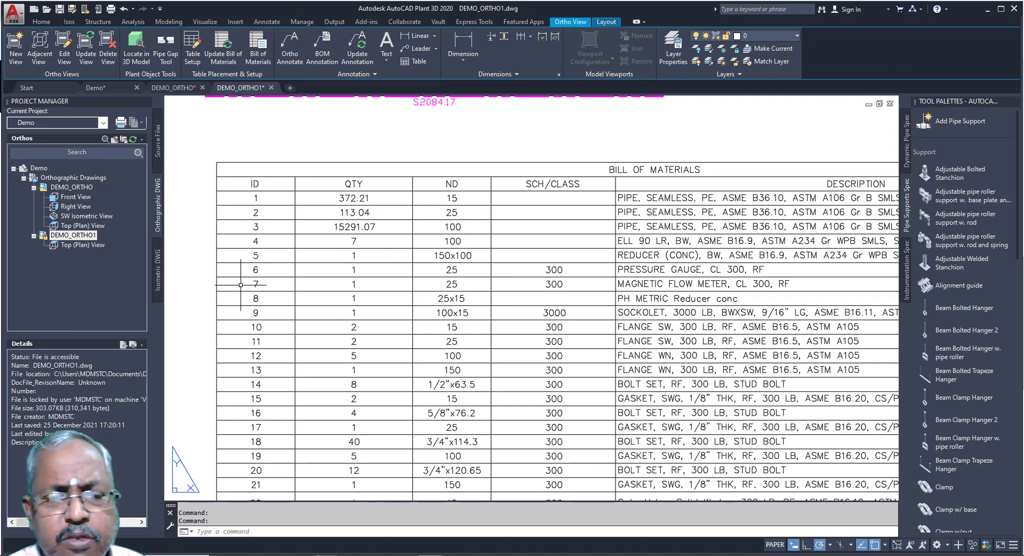
pyautogui.scroll(-4, 240, 285)
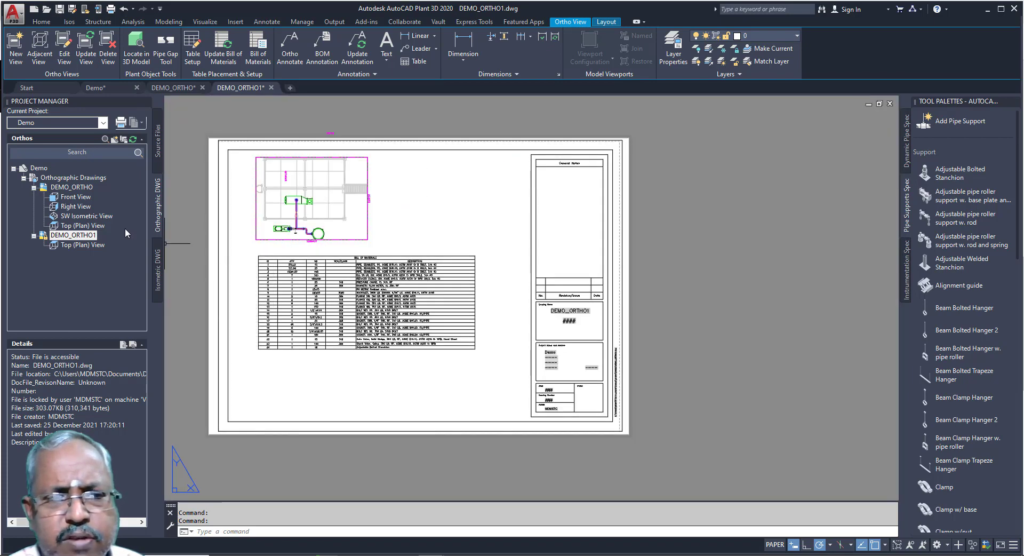
# Return to the DEMO_ORTHO drawing and view its dimensioned plan alongside the elevation and isometric views
pyautogui.doubleClick(71, 187)
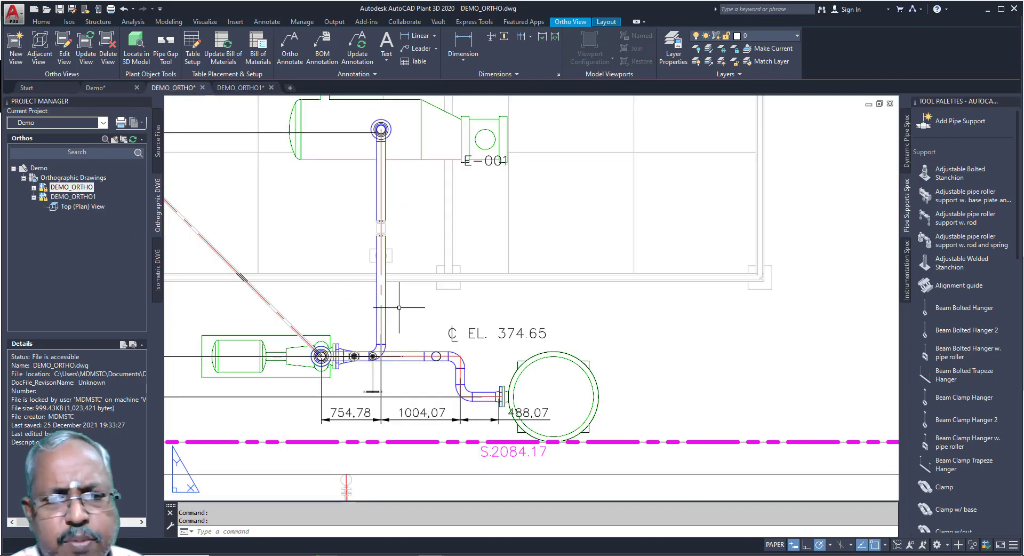
pyautogui.scroll(-2, 415, 297)
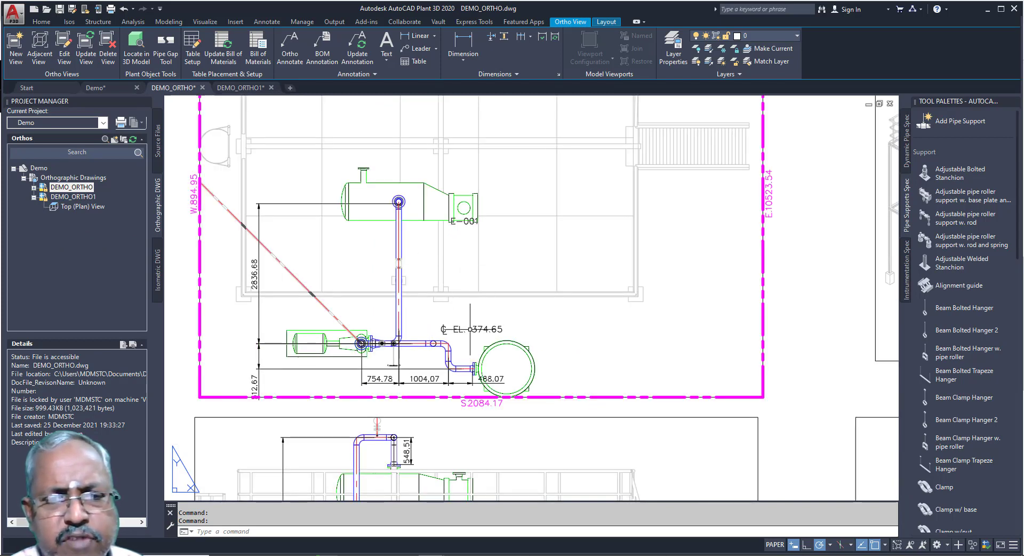
pyautogui.scroll(-2, 470, 328)
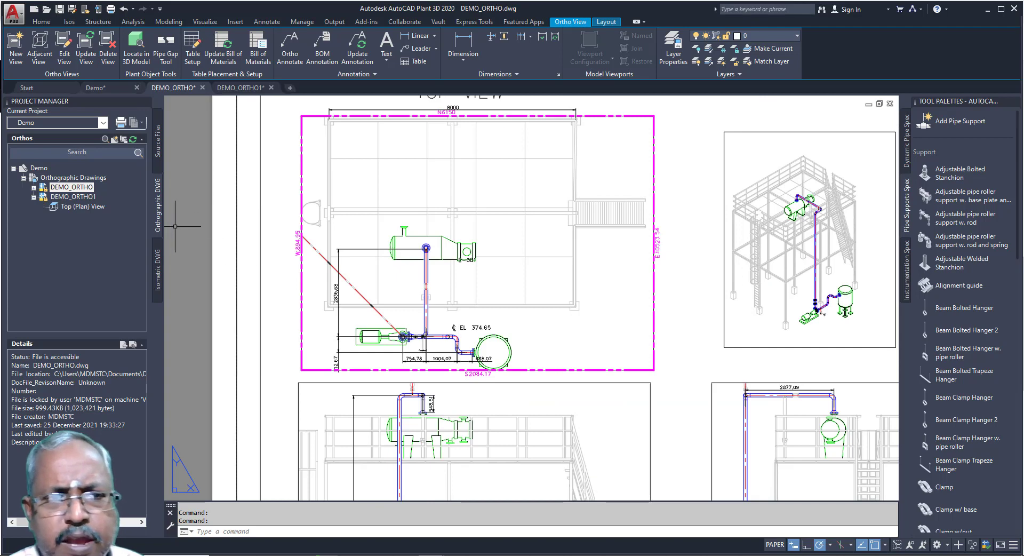
# Open isometric drawing 100-2 from the Check_A2 set and examine its pipe route, dimensions and end annotations
pyautogui.click(70, 22)
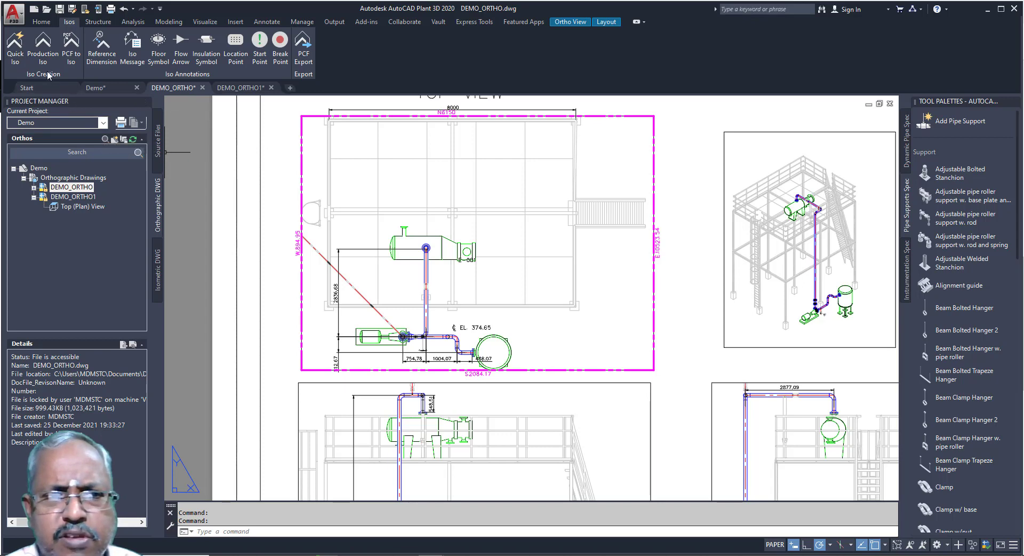
pyautogui.click(158, 269)
pyautogui.doubleClick(78, 216)
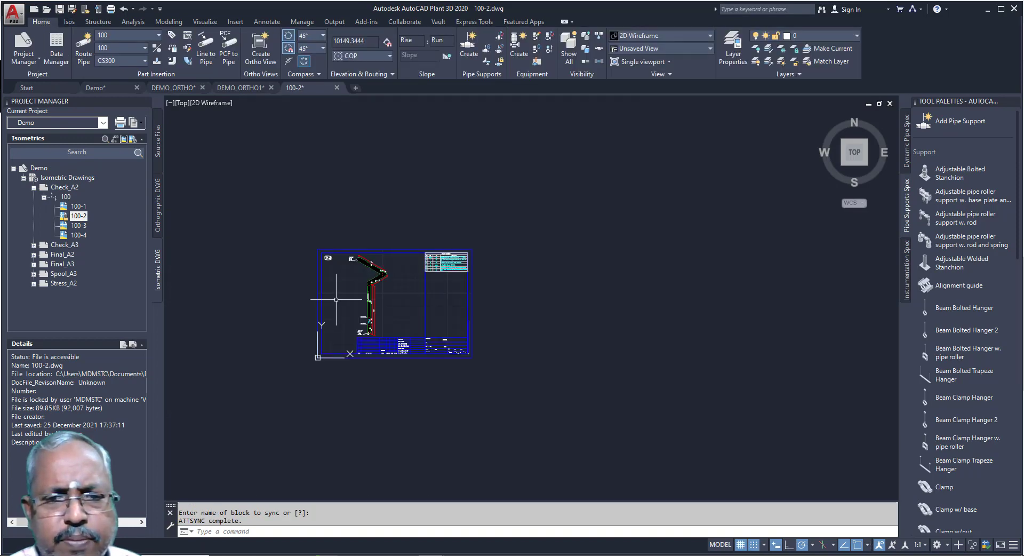
pyautogui.scroll(5, 341, 289)
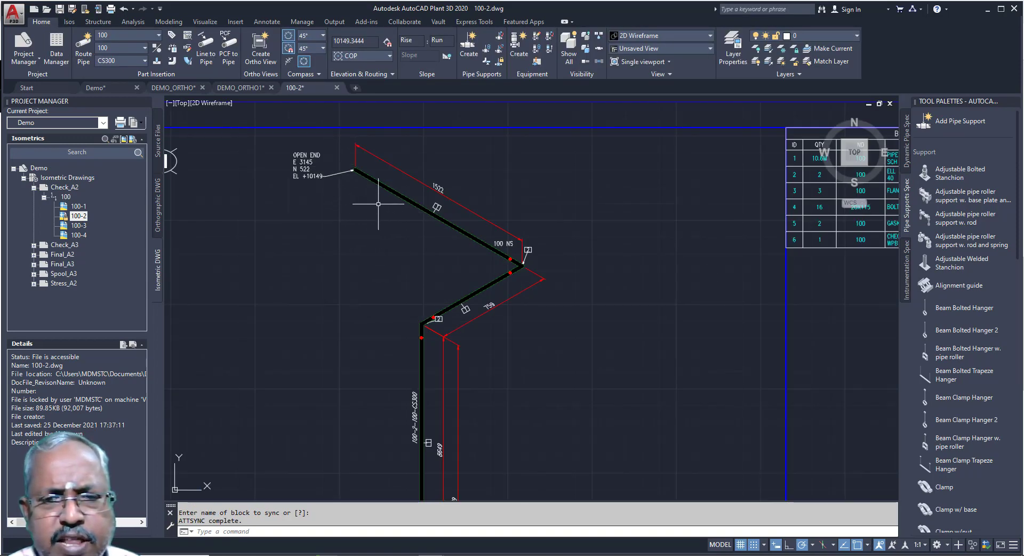
pyautogui.scroll(-2, 337, 189)
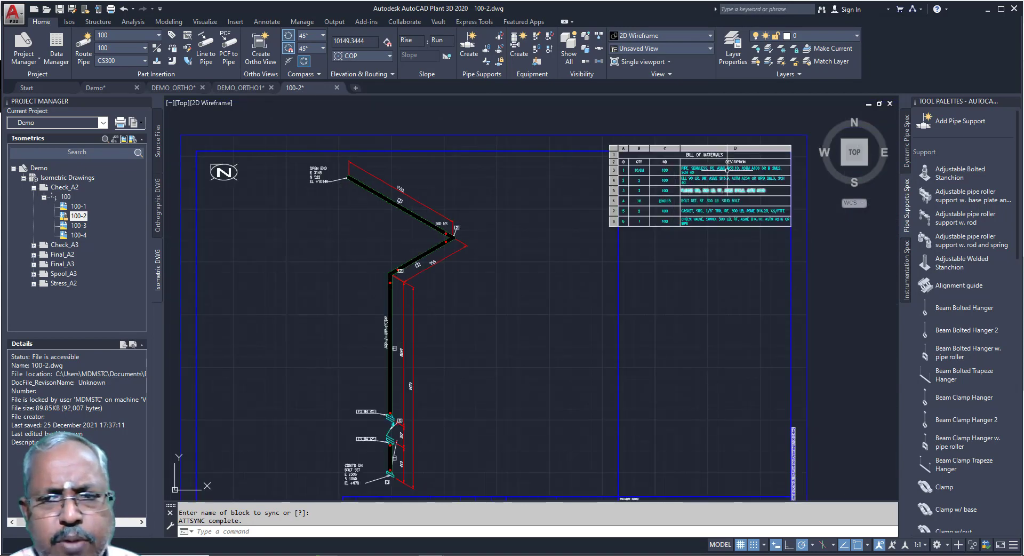
# Examine the bill of materials descriptions in isometric drawing 100-2, including the seamless pipe entry, and leave the table unselected
pyautogui.scroll(4, 800, 158)
pyautogui.scroll(2, 800, 159)
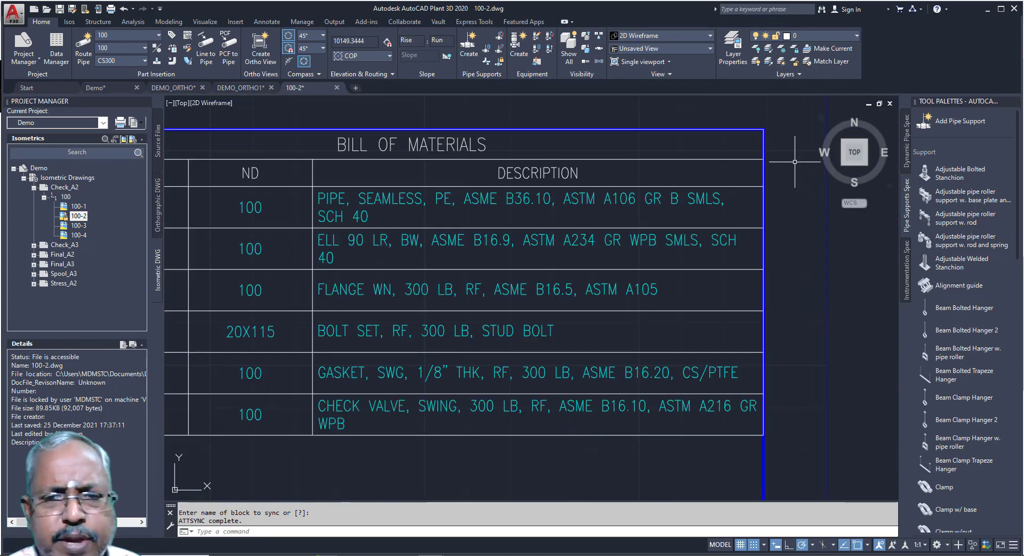
pyautogui.click(569, 211)
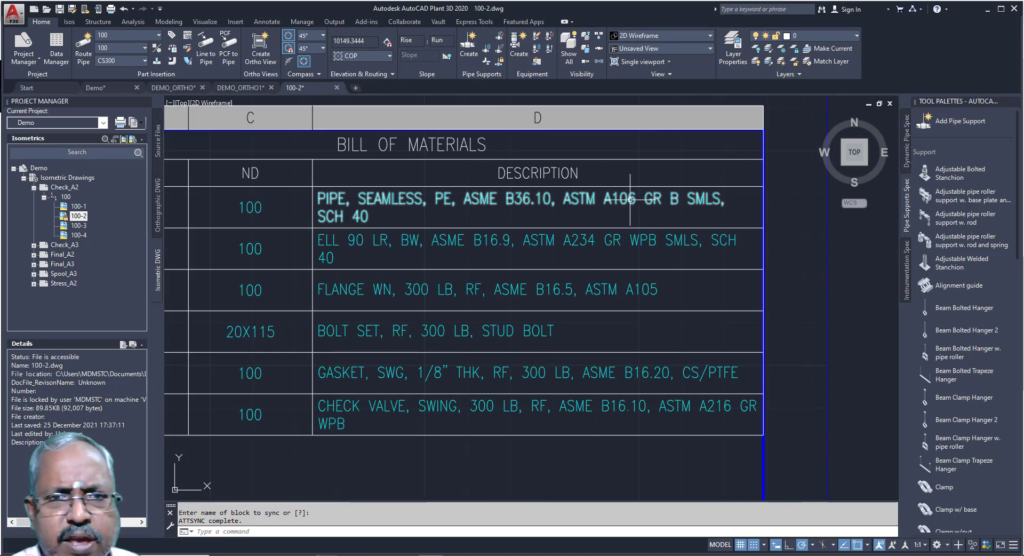
pyautogui.scroll(-4, 569, 210)
pyautogui.scroll(-2, 630, 208)
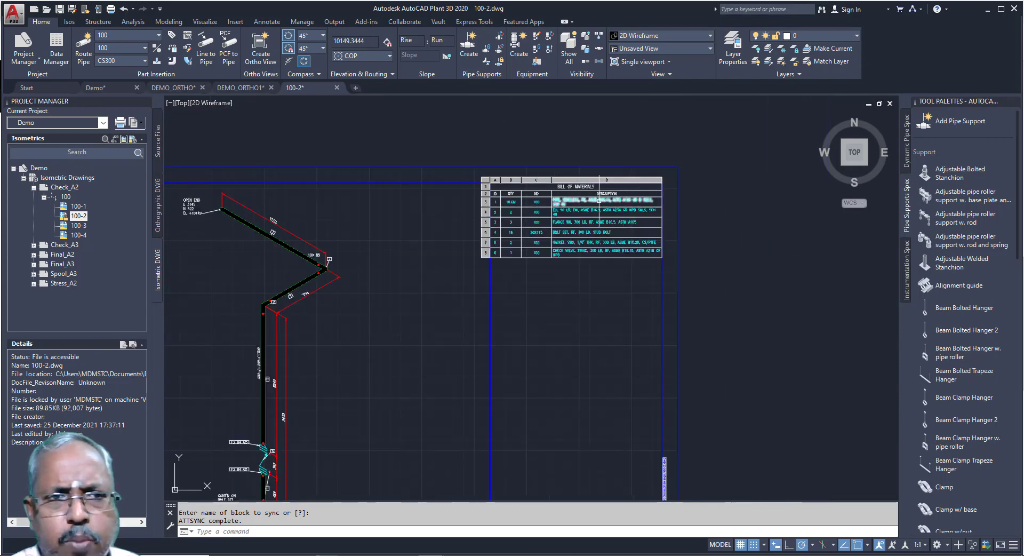
pyautogui.press('Escape')
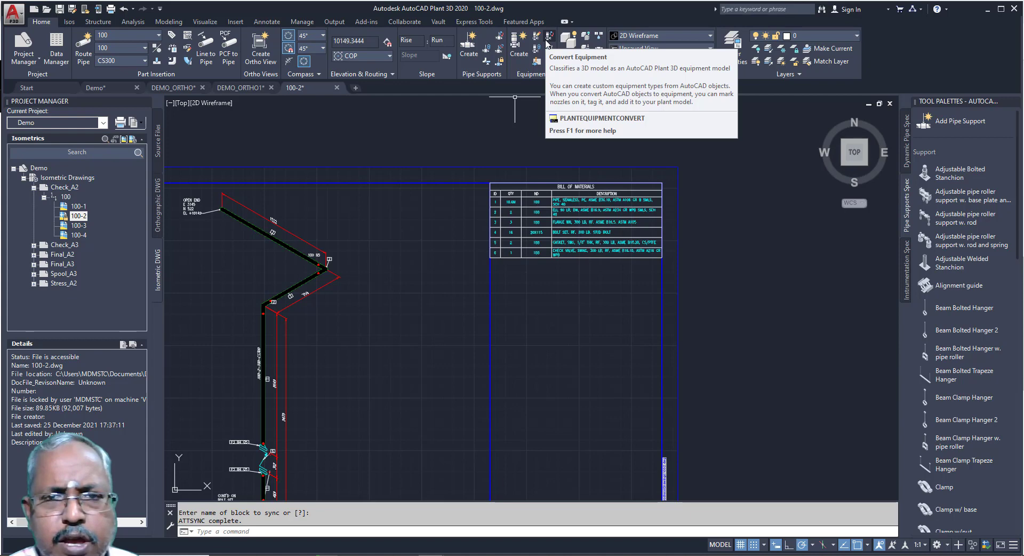
pyautogui.click(166, 23)
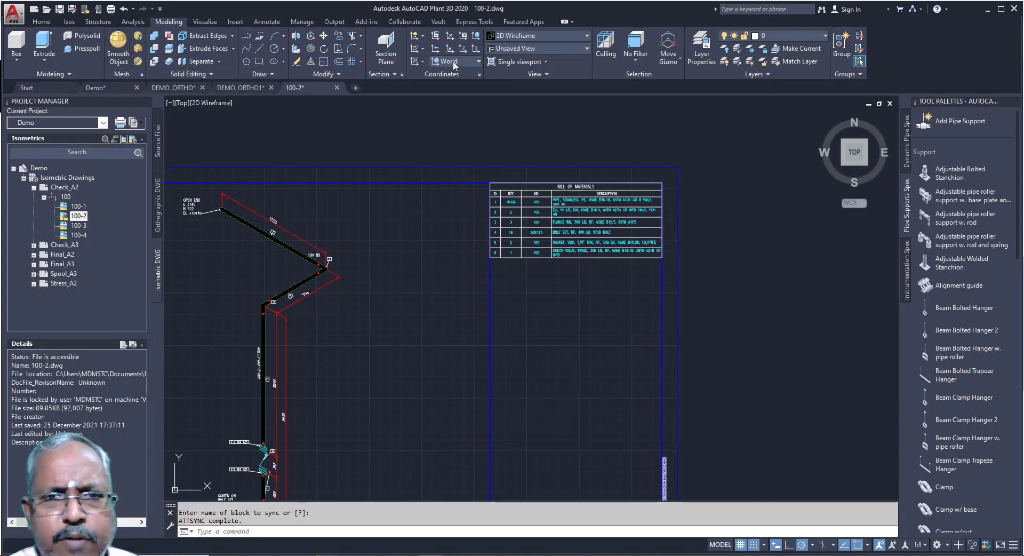
pyautogui.click(42, 22)
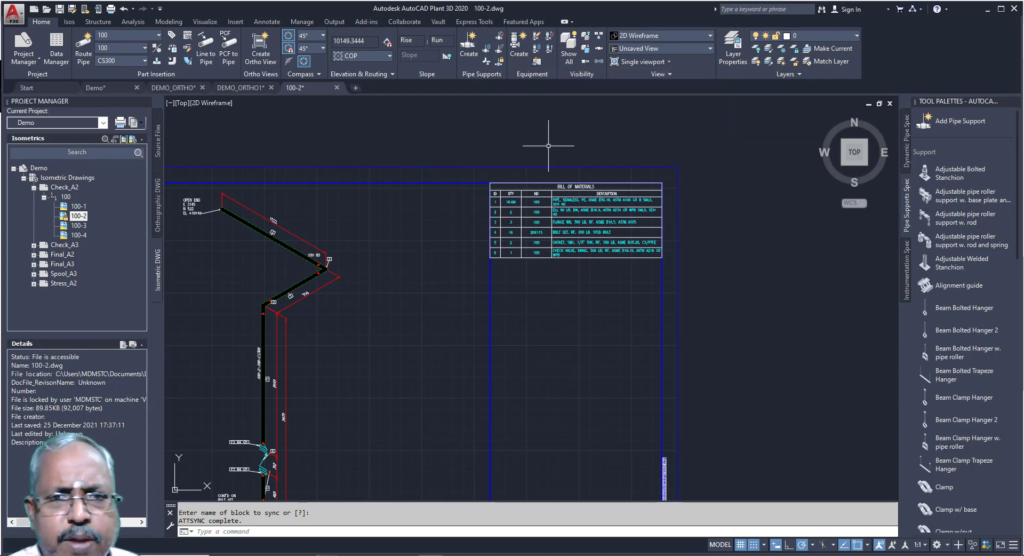
# Minimize the AutoCAD Plant 3D and web browser windows to show the desktop
pyautogui.scroll(-6, 591, 128)
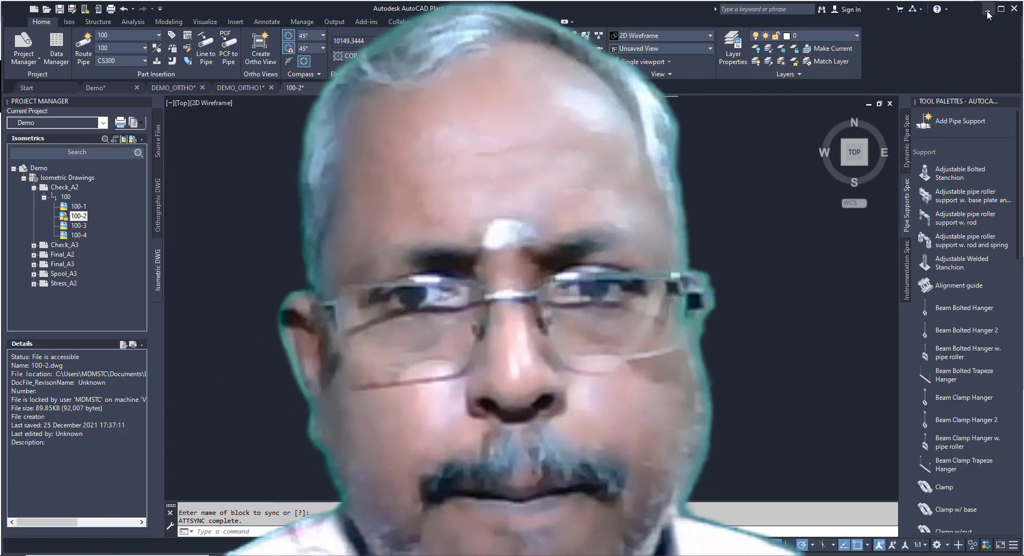
pyautogui.click(988, 10)
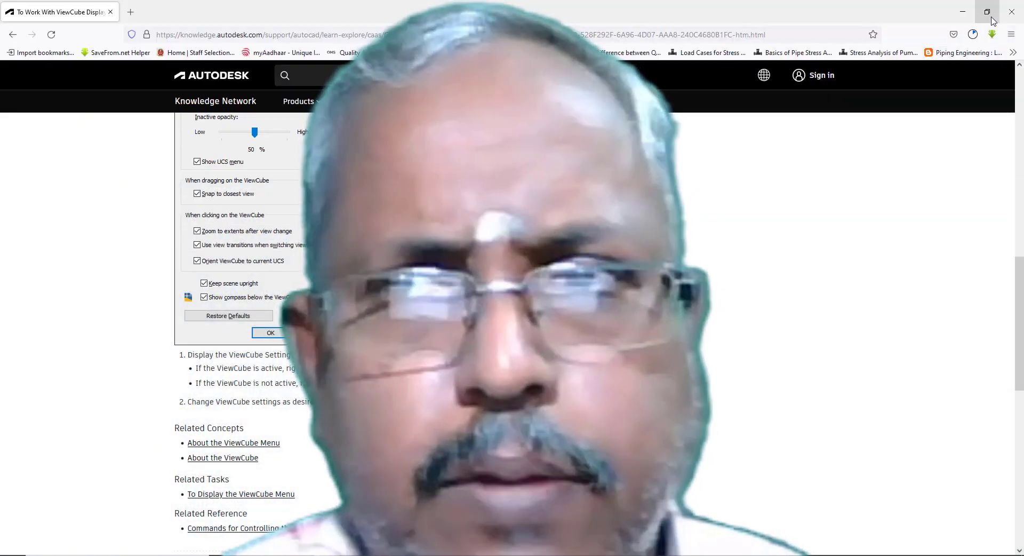
pyautogui.click(968, 11)
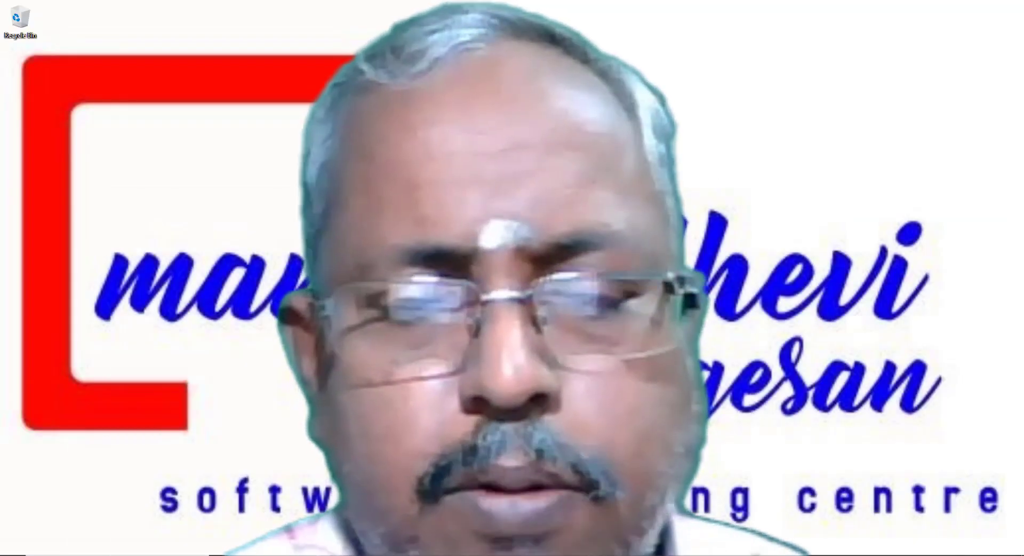